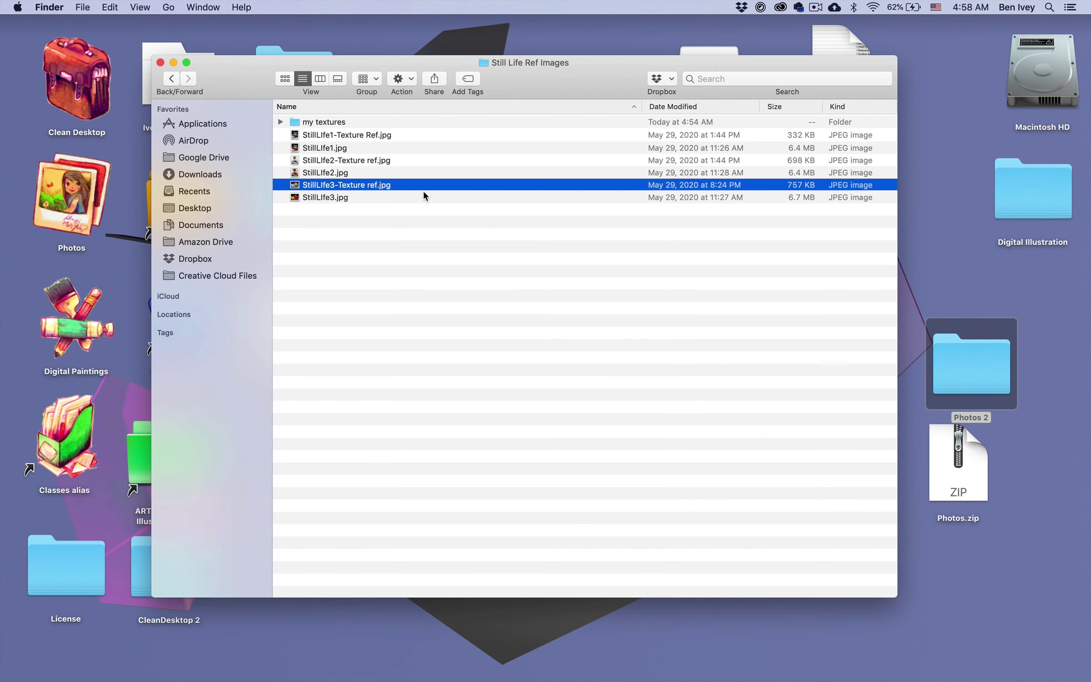
Step: Quick Look through the StillLIfe1, StillLIfe2 and StillLIfe3 reference photos, then close the preview
{"action": "left_click", "coordinate": [423, 192]}
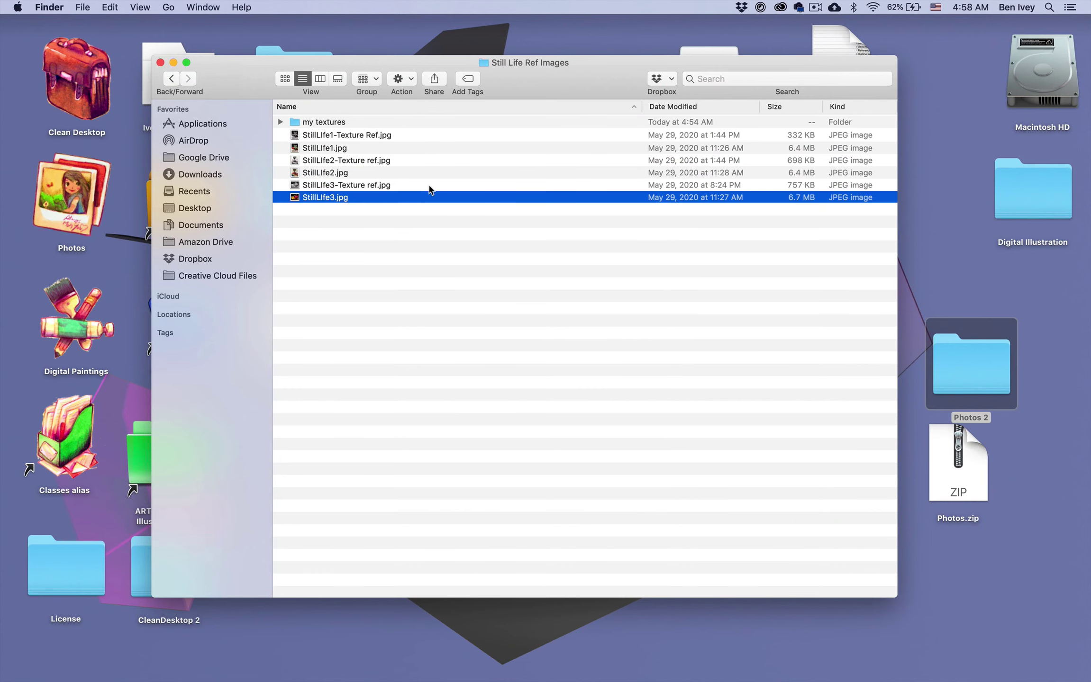
{"action": "left_click", "coordinate": [347, 150]}
{"action": "key", "text": "space"}
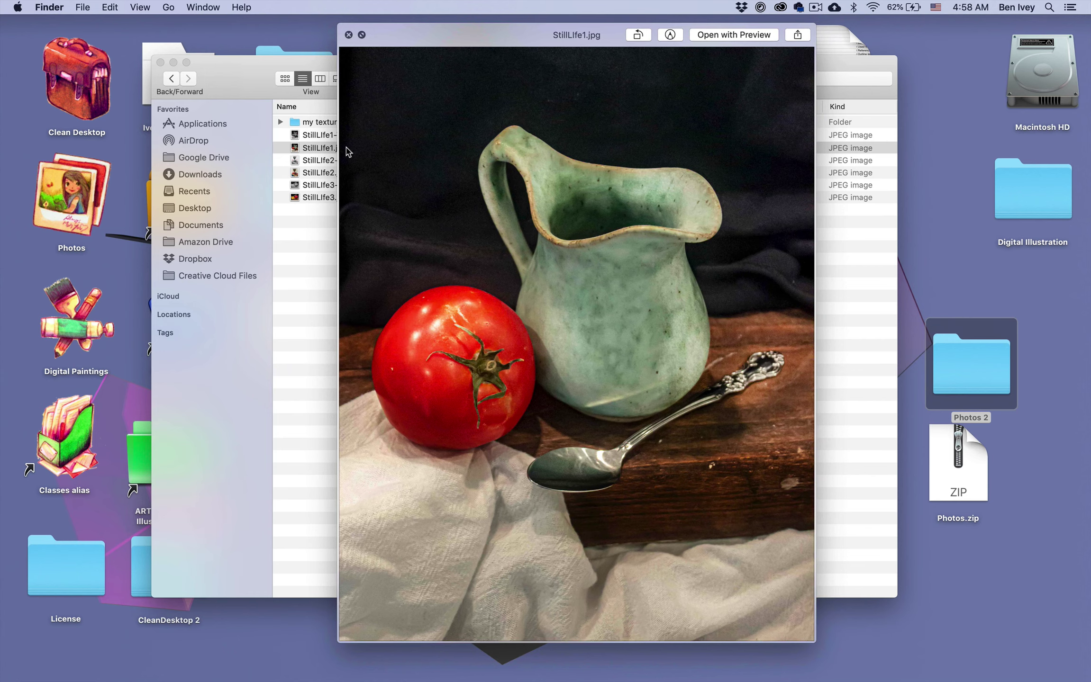
{"action": "key", "text": "Down"}
{"action": "key", "text": "Down"}
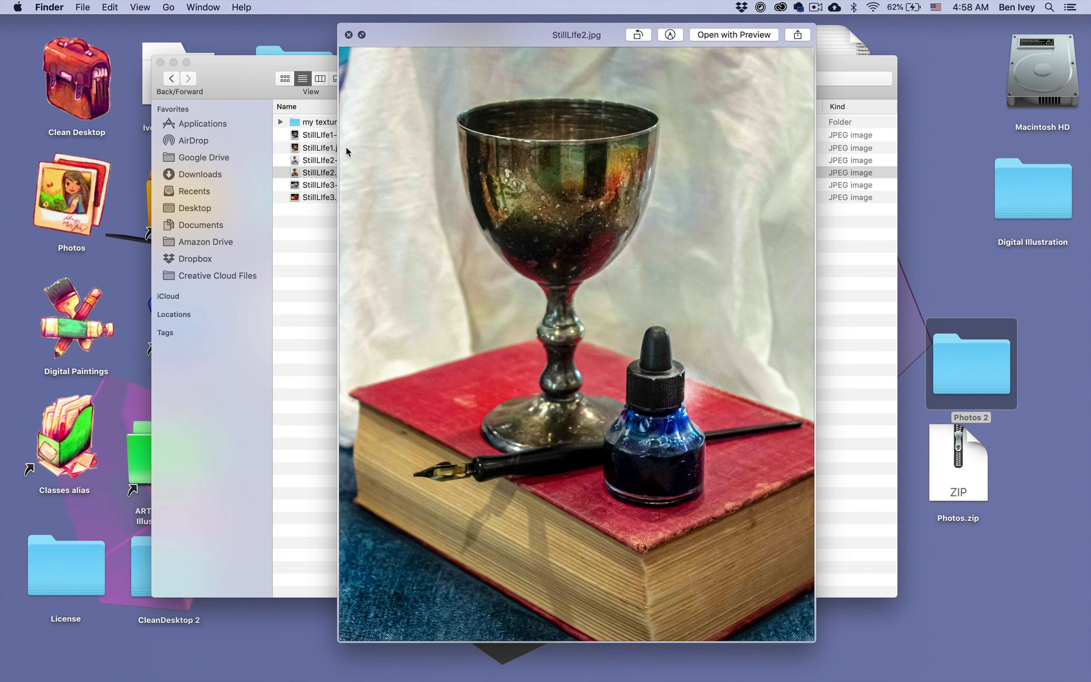
{"action": "key", "text": "Down"}
{"action": "key", "text": "Down"}
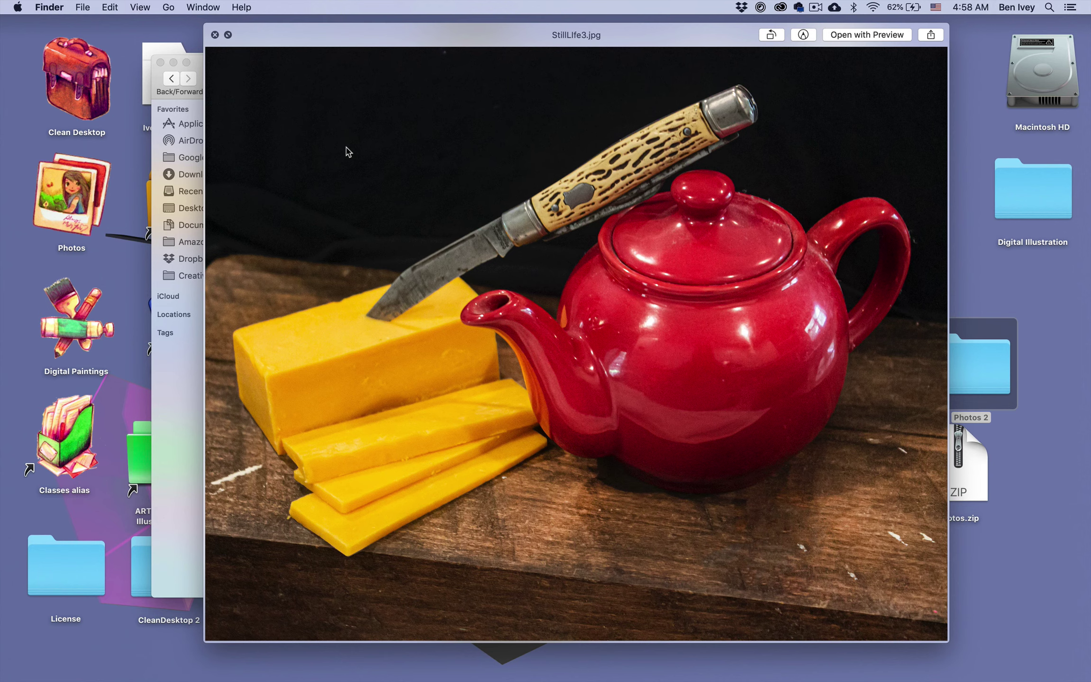
{"action": "key", "text": "Up"}
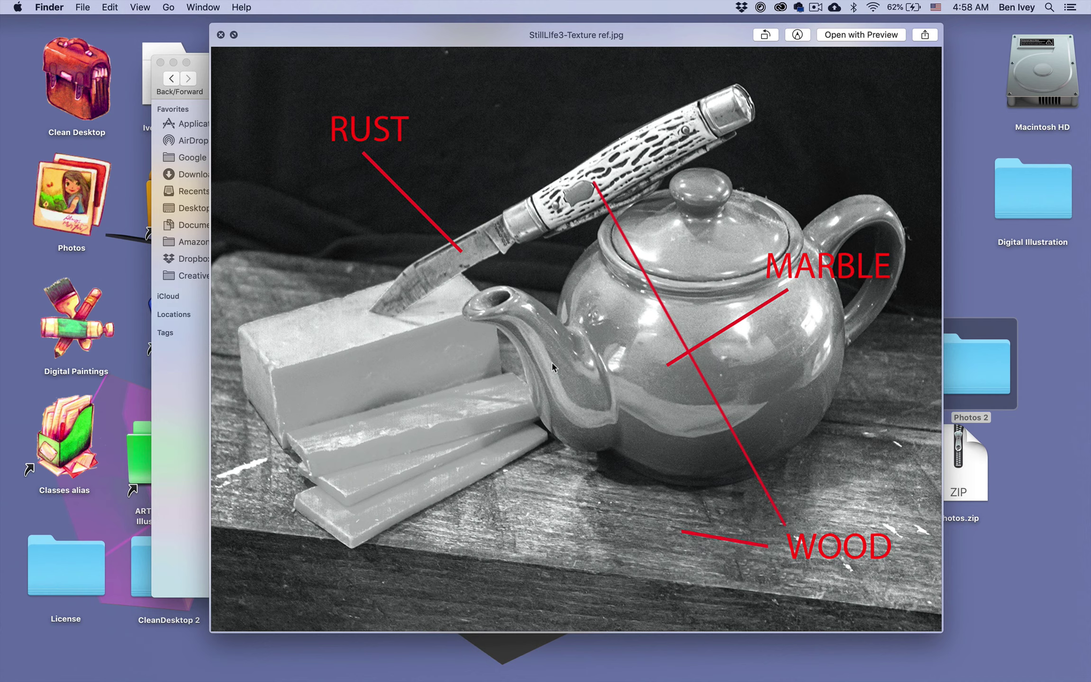
{"action": "key", "text": "Up"}
{"action": "key", "text": "Up"}
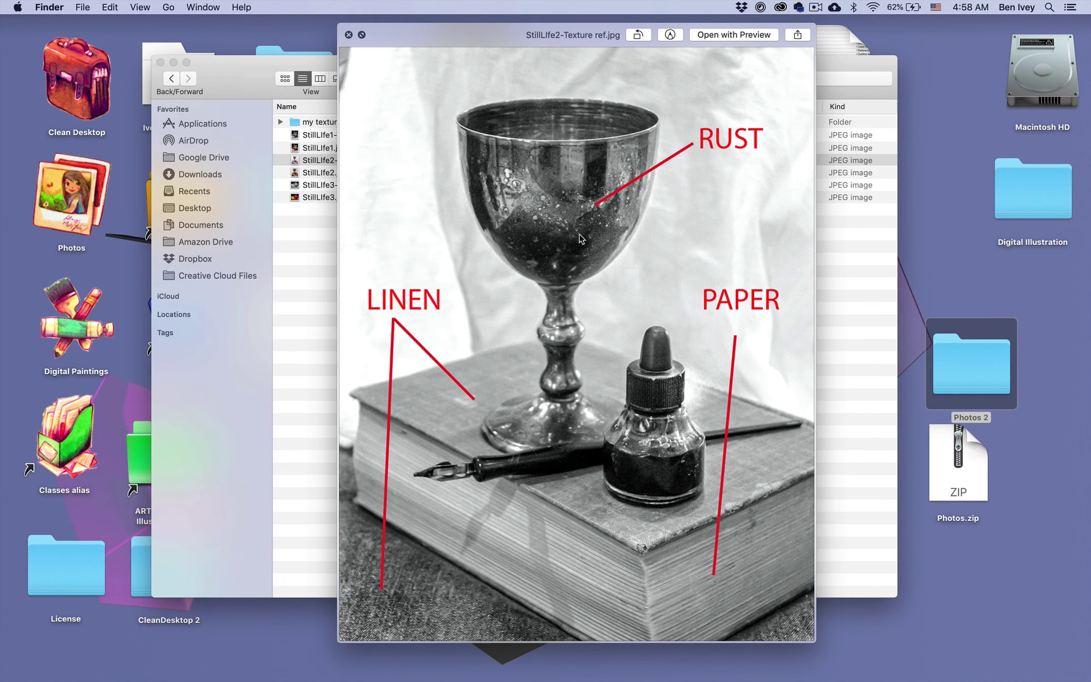
{"action": "key", "text": "Up"}
{"action": "key", "text": "Up"}
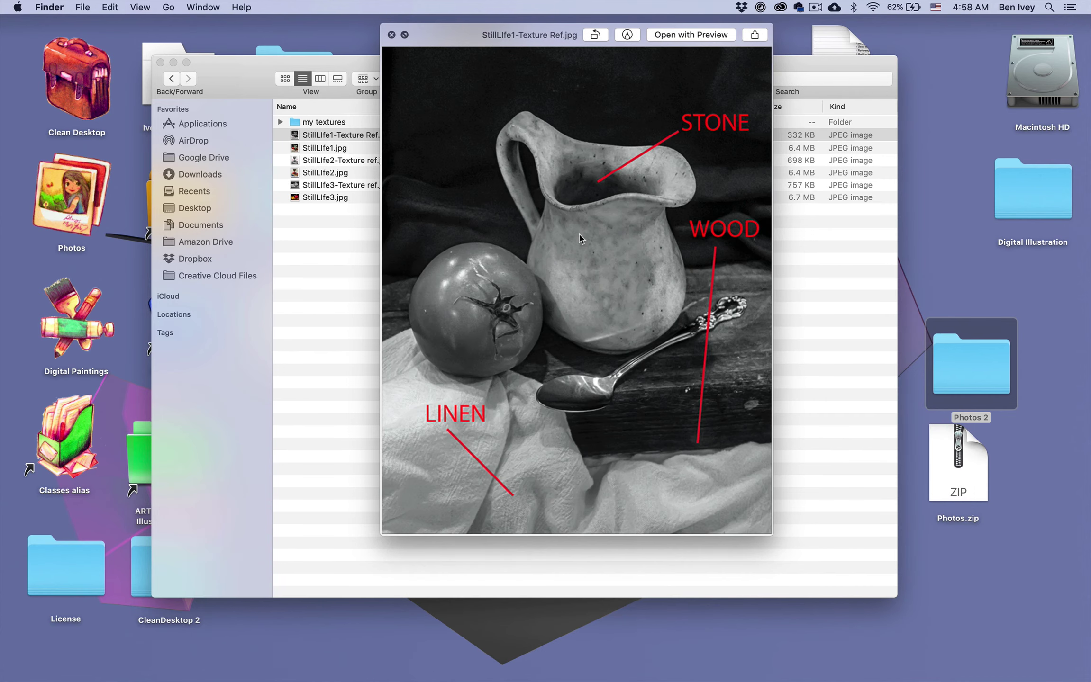
{"action": "key", "text": "space"}
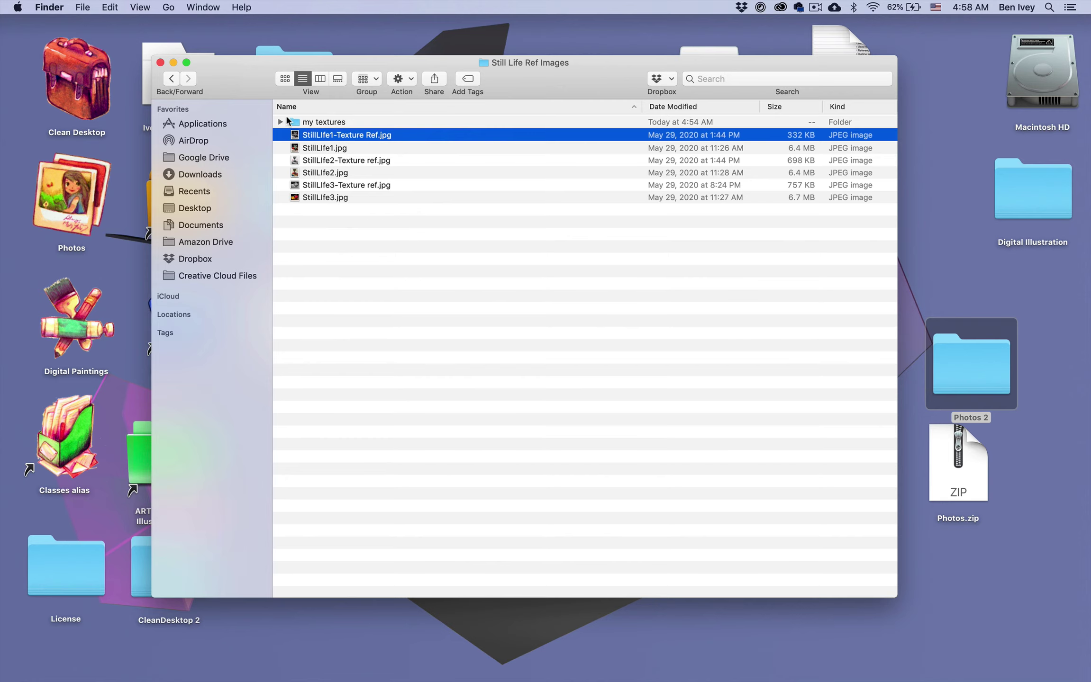
Step: Open the my textures folder and preview its IMG_ texture photos, ending on the wood-grain image
{"action": "double_click", "coordinate": [294, 123]}
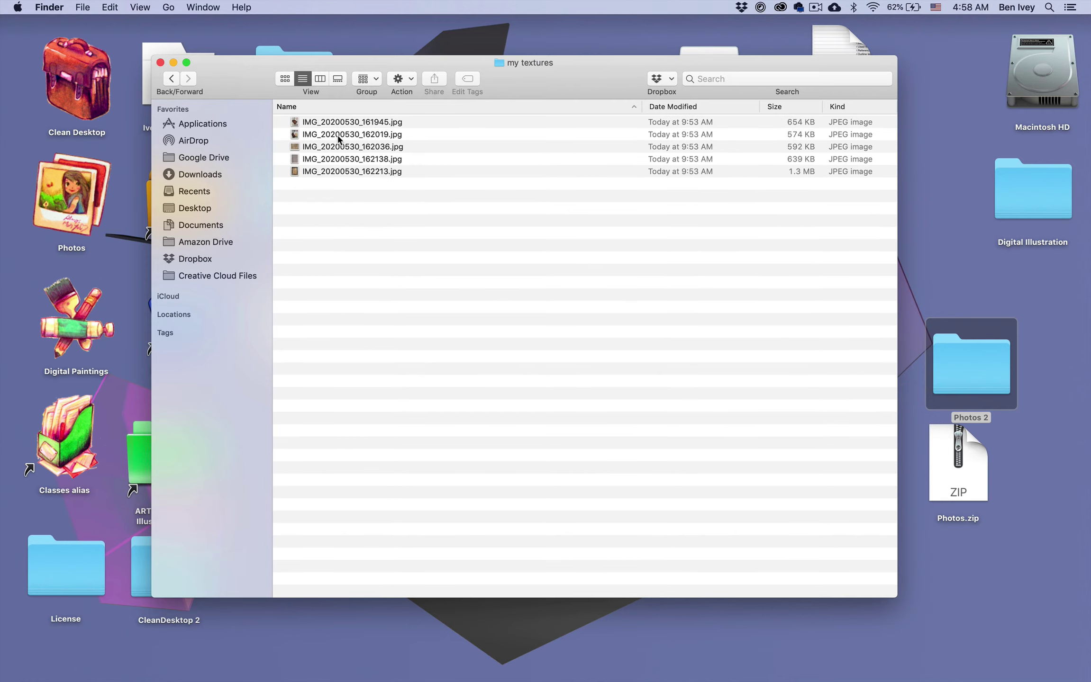
{"action": "left_click", "coordinate": [338, 137]}
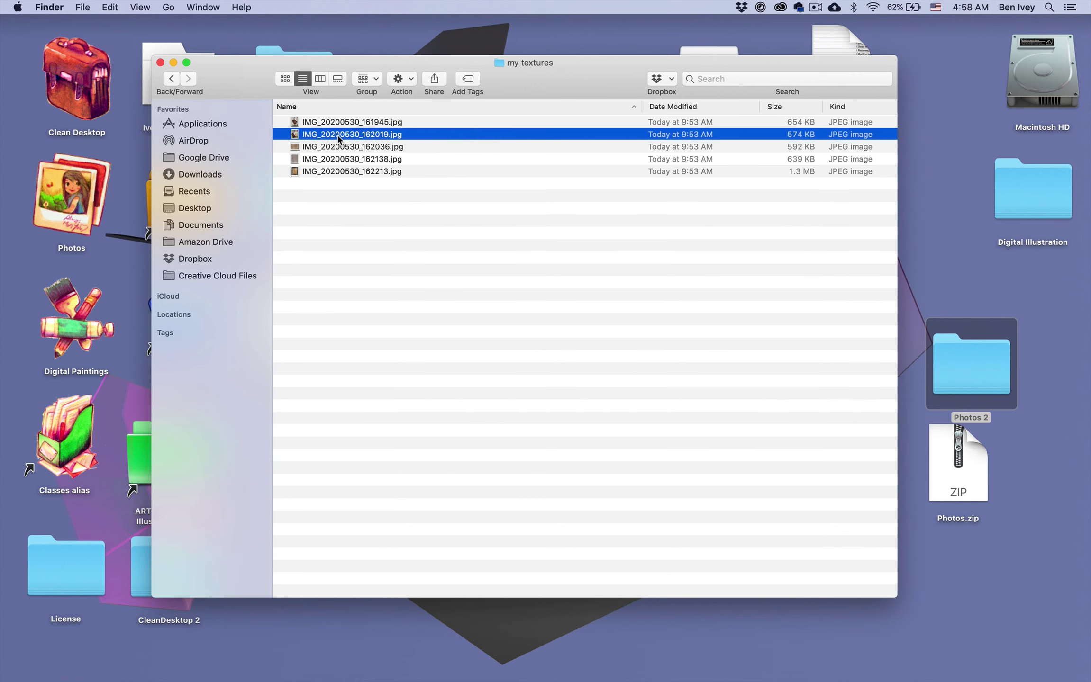
{"action": "key", "text": "space"}
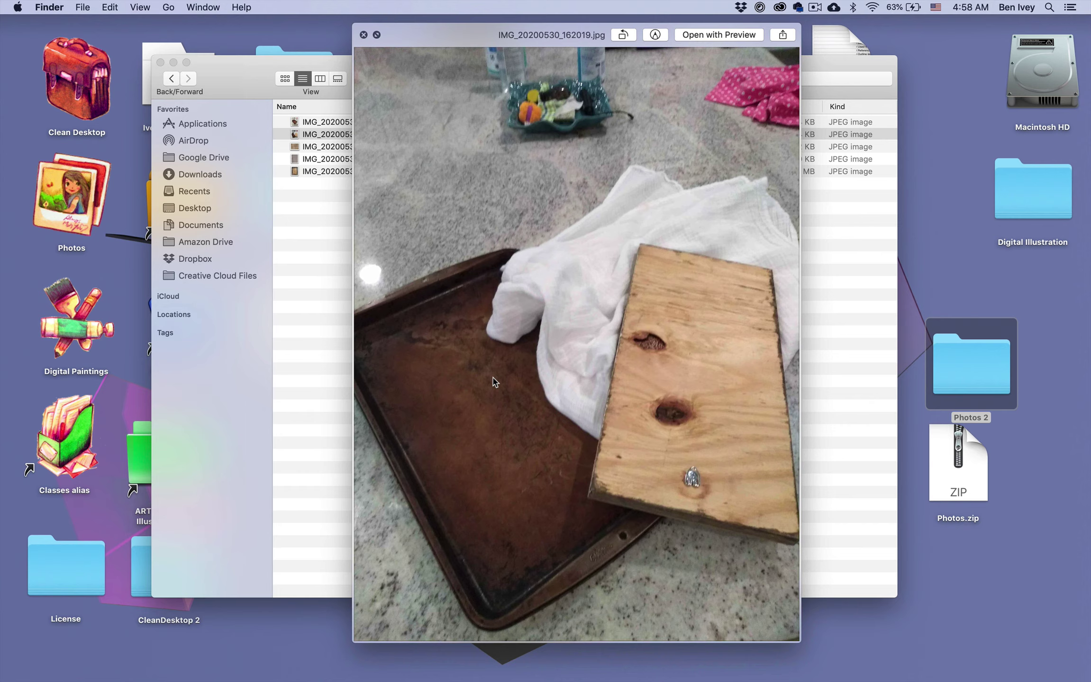
{"action": "key", "text": "space"}
{"action": "left_click", "coordinate": [353, 123]}
{"action": "key", "text": "space"}
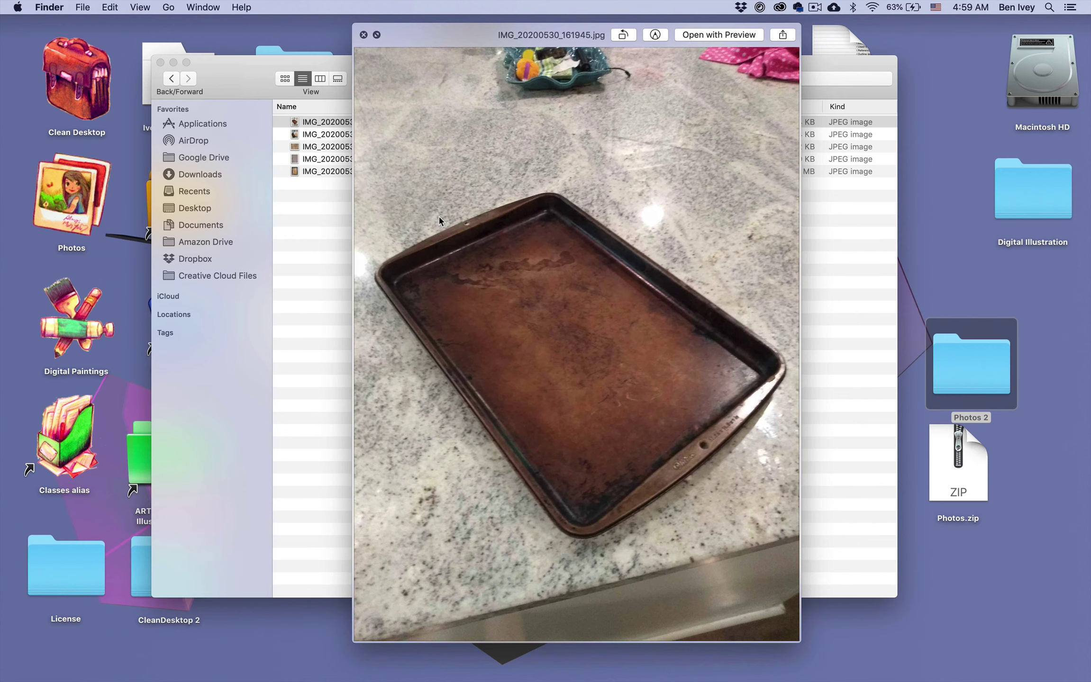
{"action": "key", "text": "Down"}
{"action": "key", "text": "Down"}
{"action": "key", "text": "Down"}
{"action": "key", "text": "Down"}
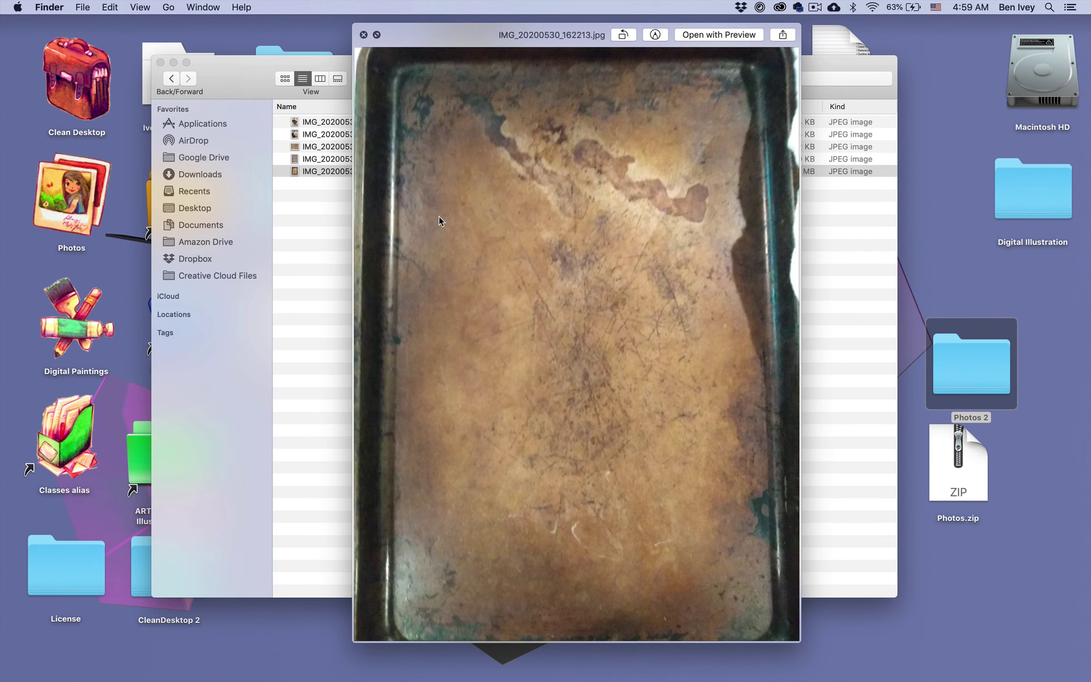
{"action": "key", "text": "space"}
{"action": "key", "text": "Up"}
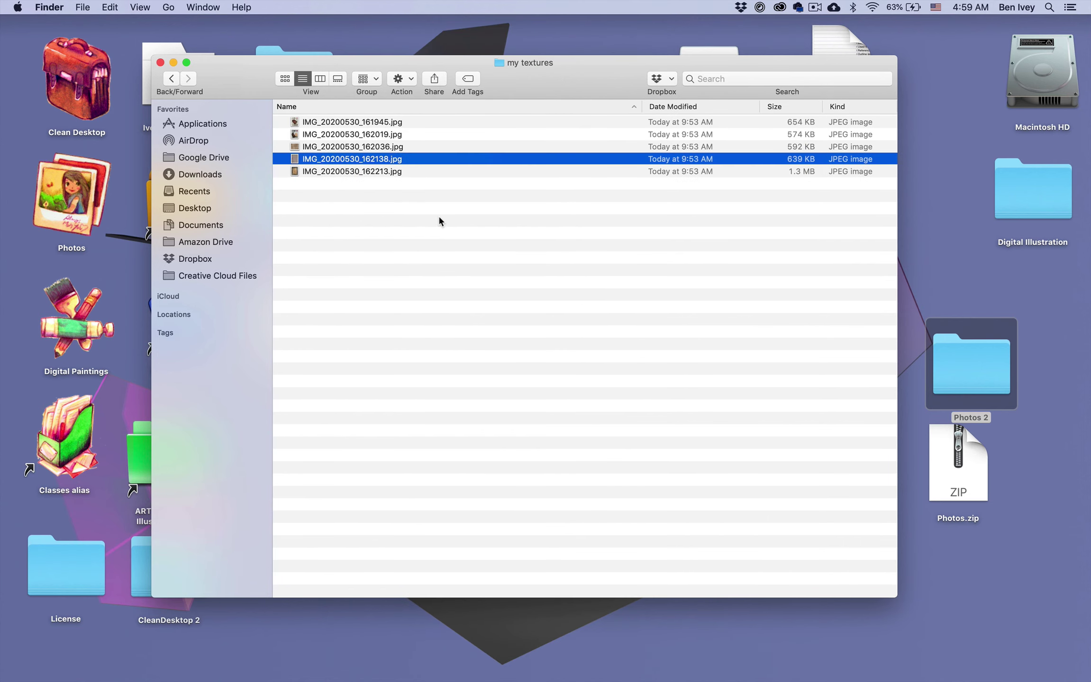
{"action": "key", "text": "space"}
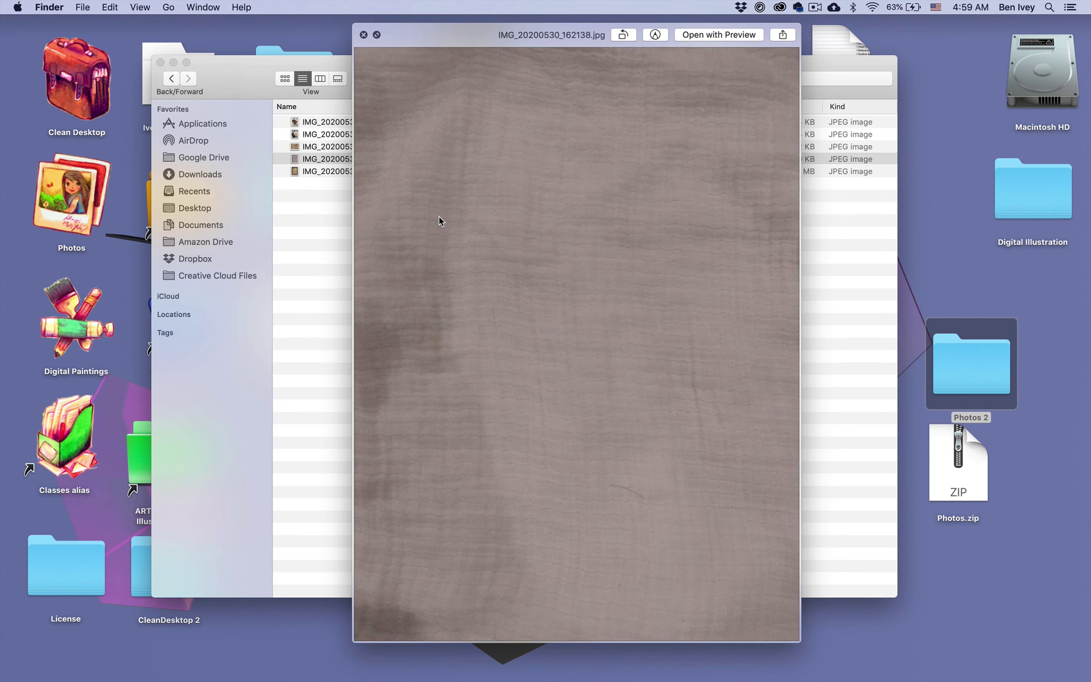
{"action": "key", "text": "Up"}
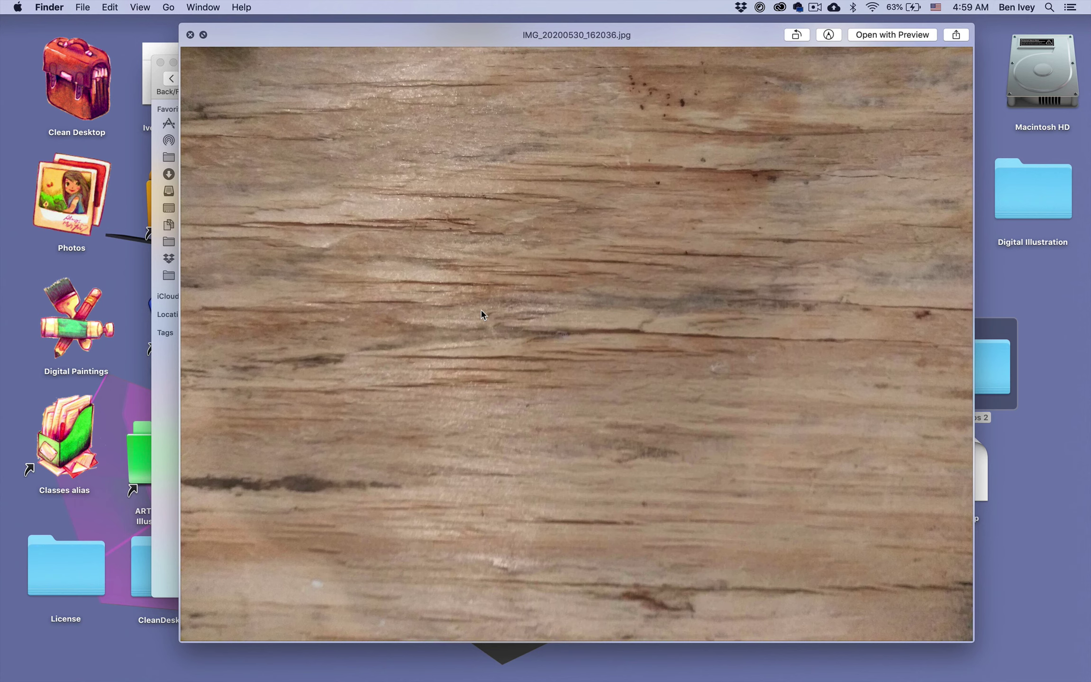
Step: Close the wood-grain preview, search Google for 'stone texture' in Chrome and show Images results
{"action": "key", "text": "space"}
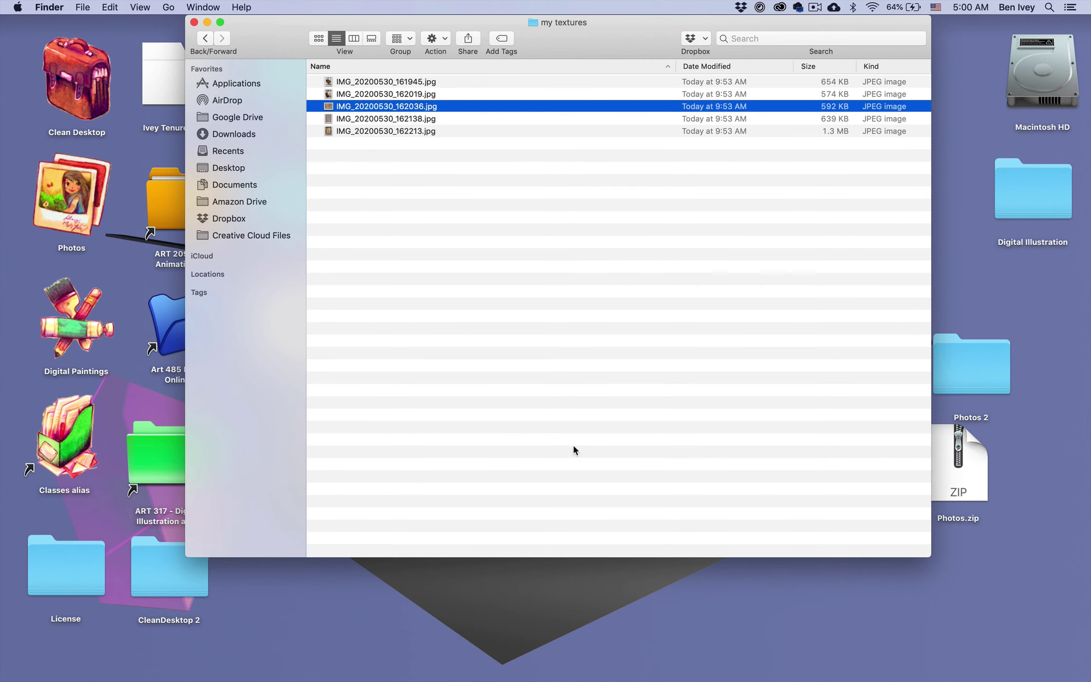
{"action": "mouse_move", "coordinate": [957, 680]}
{"action": "key", "text": "super+Tab"}
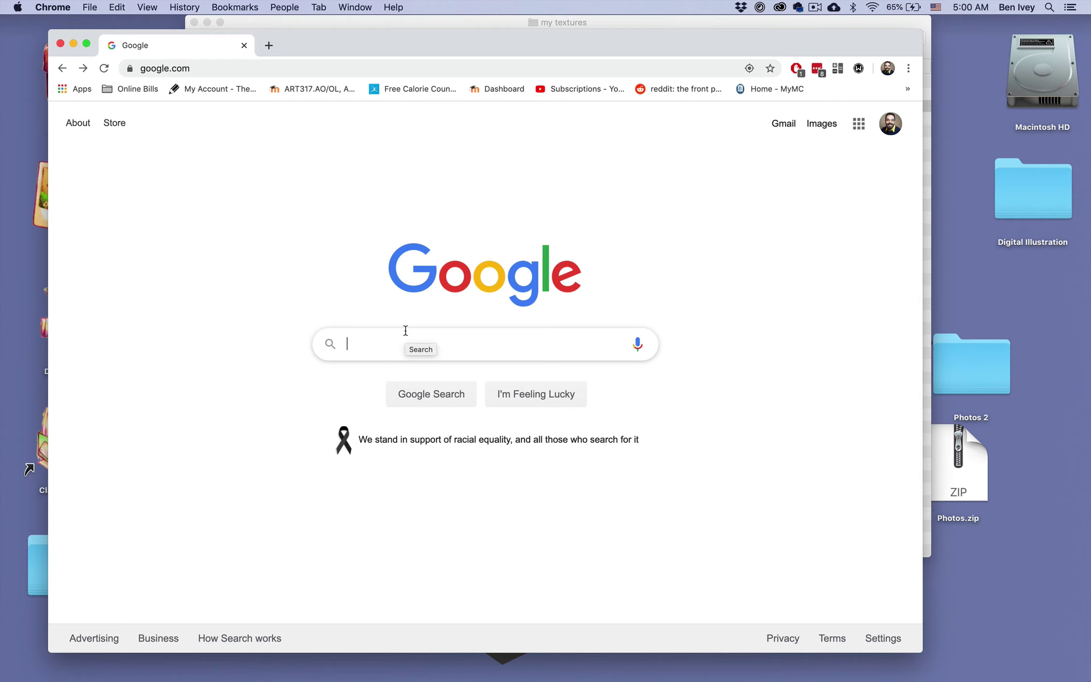
{"action": "type", "text": "ston te"}
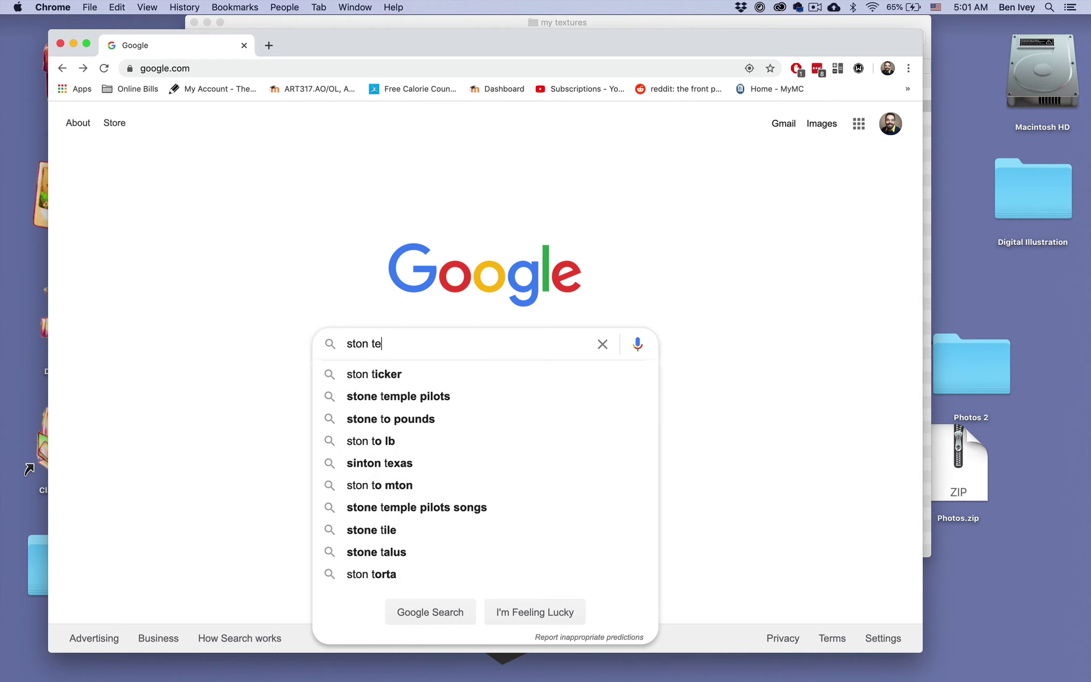
{"action": "type", "text": "xture"}
{"action": "key", "text": "Down"}
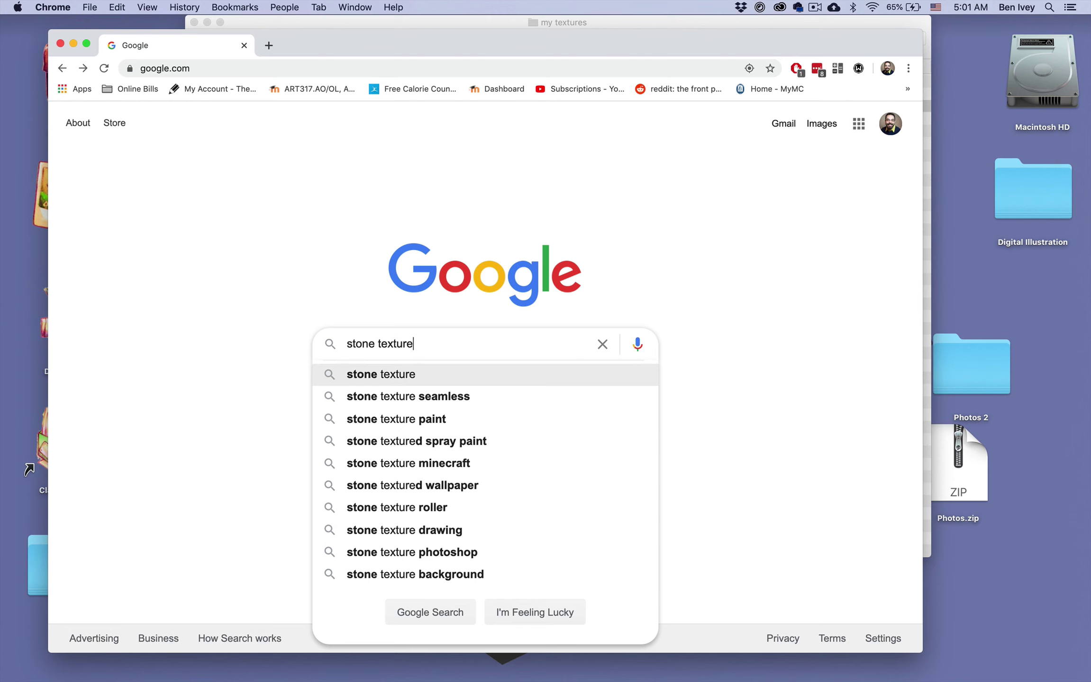
{"action": "key", "text": "Return"}
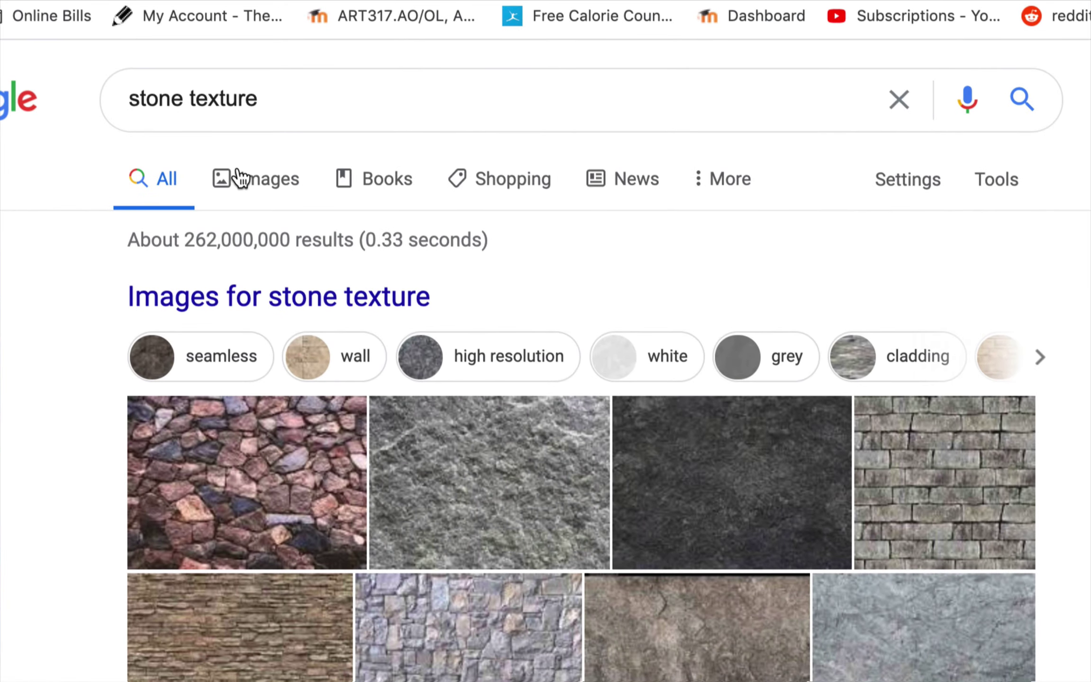
{"action": "left_click", "coordinate": [223, 172]}
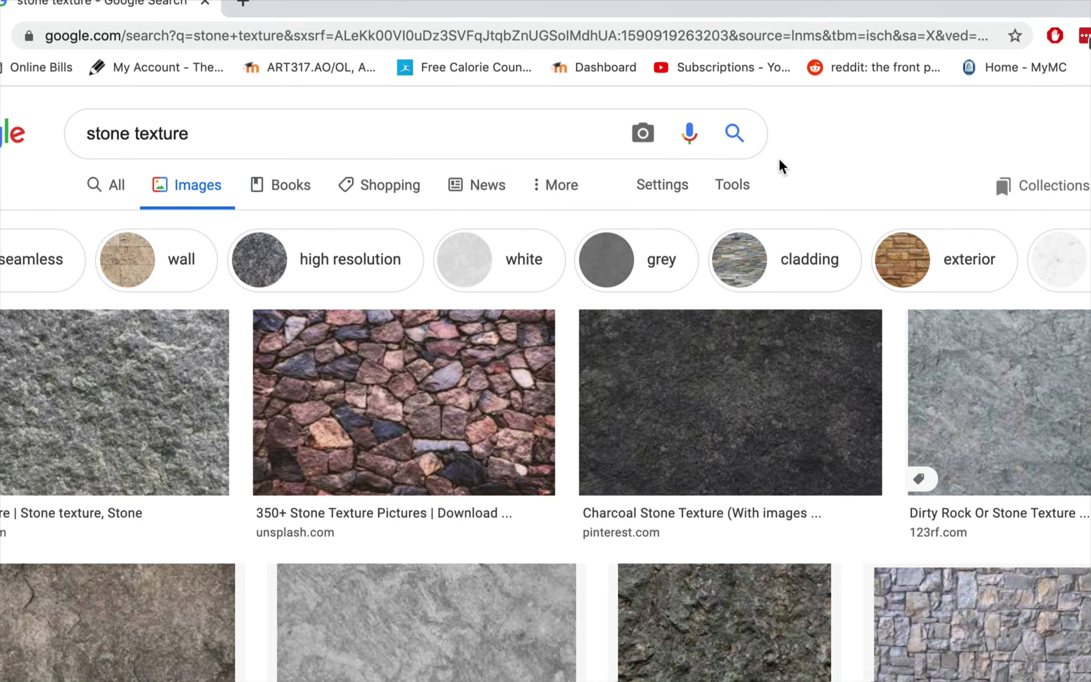
Step: Filter the stone texture images to Large size and Labeled for Reuse, then scroll through them
{"action": "left_click", "coordinate": [745, 188]}
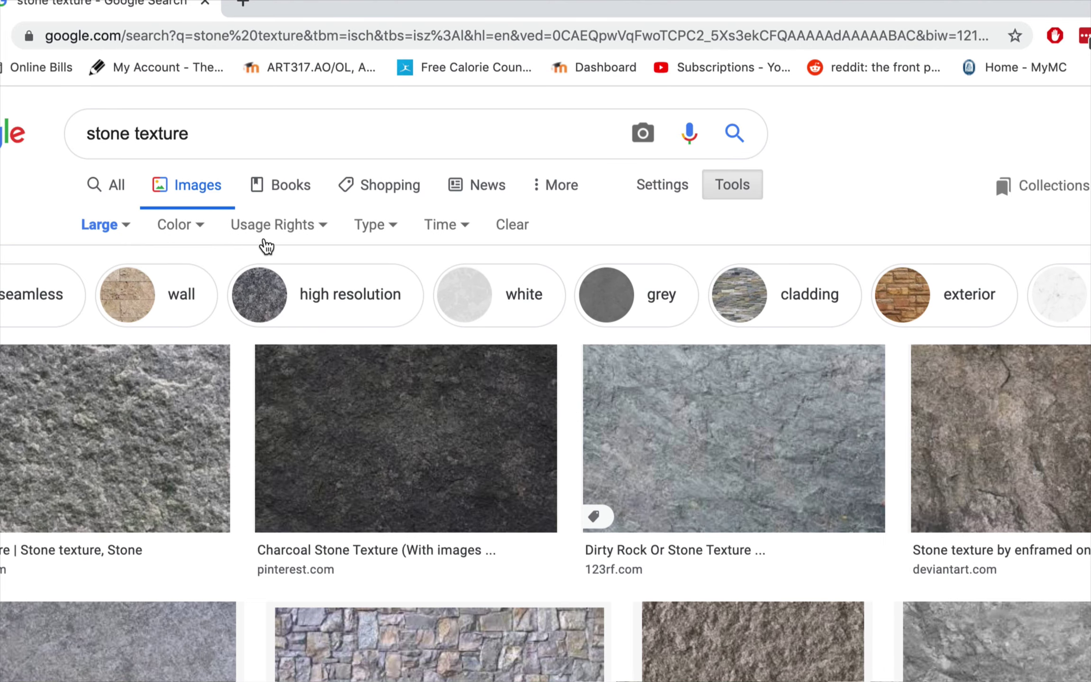
{"action": "left_click", "coordinate": [269, 232]}
{"action": "left_click", "coordinate": [264, 327]}
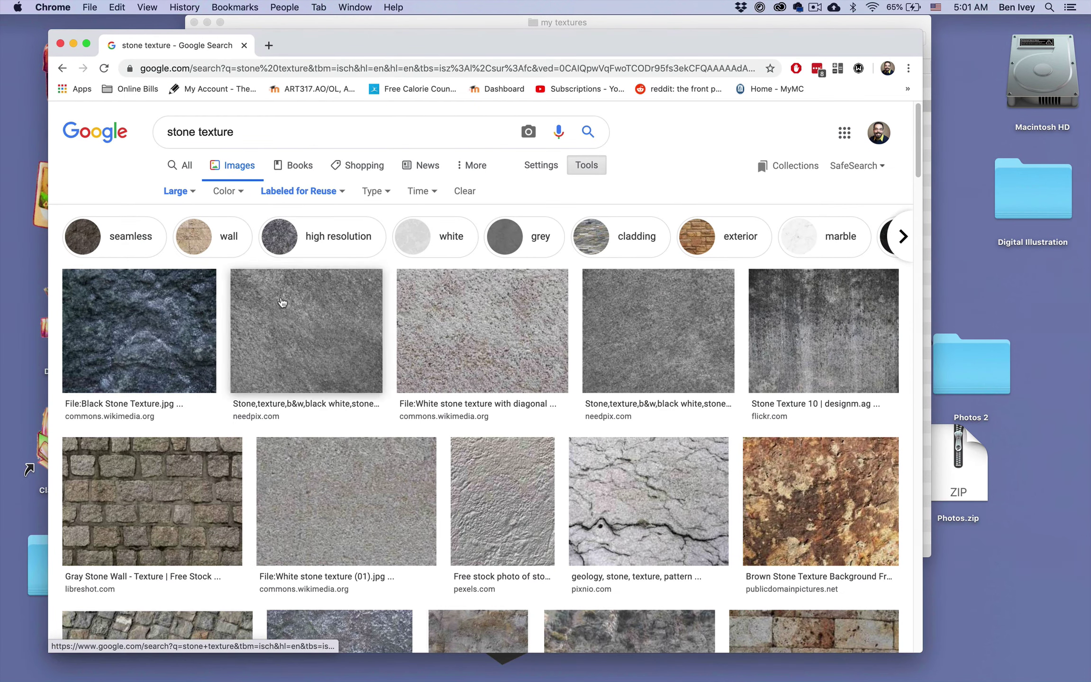
{"action": "scroll", "coordinate": [559, 478], "scroll_direction": "down", "scroll_amount": 5}
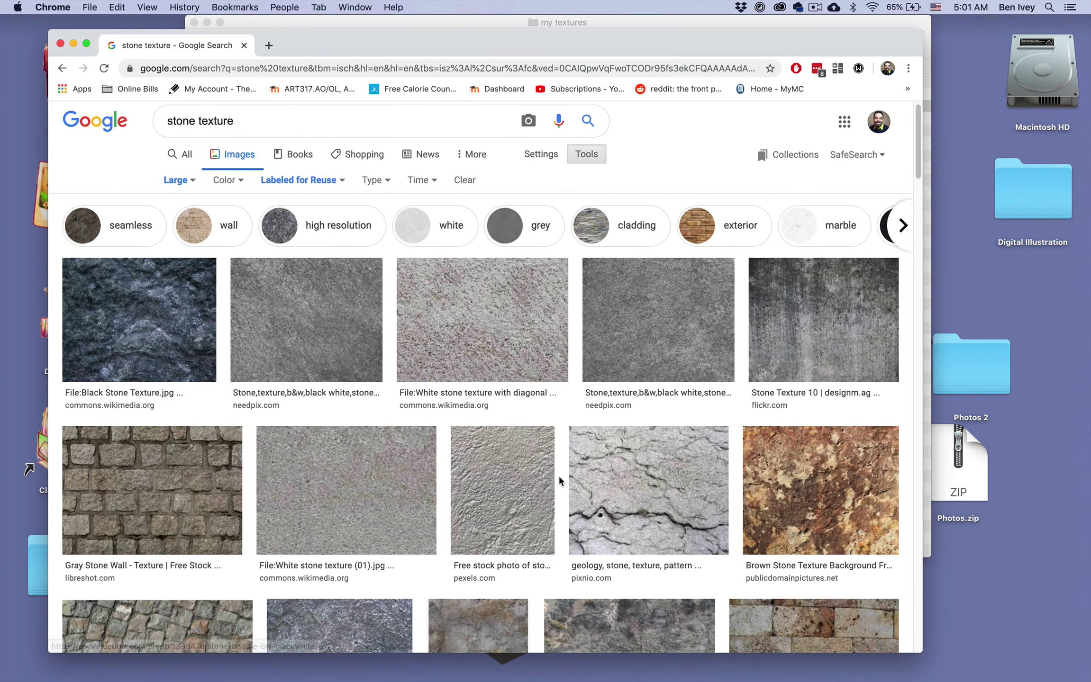
{"action": "scroll", "coordinate": [560, 481], "scroll_direction": "down", "scroll_amount": 2}
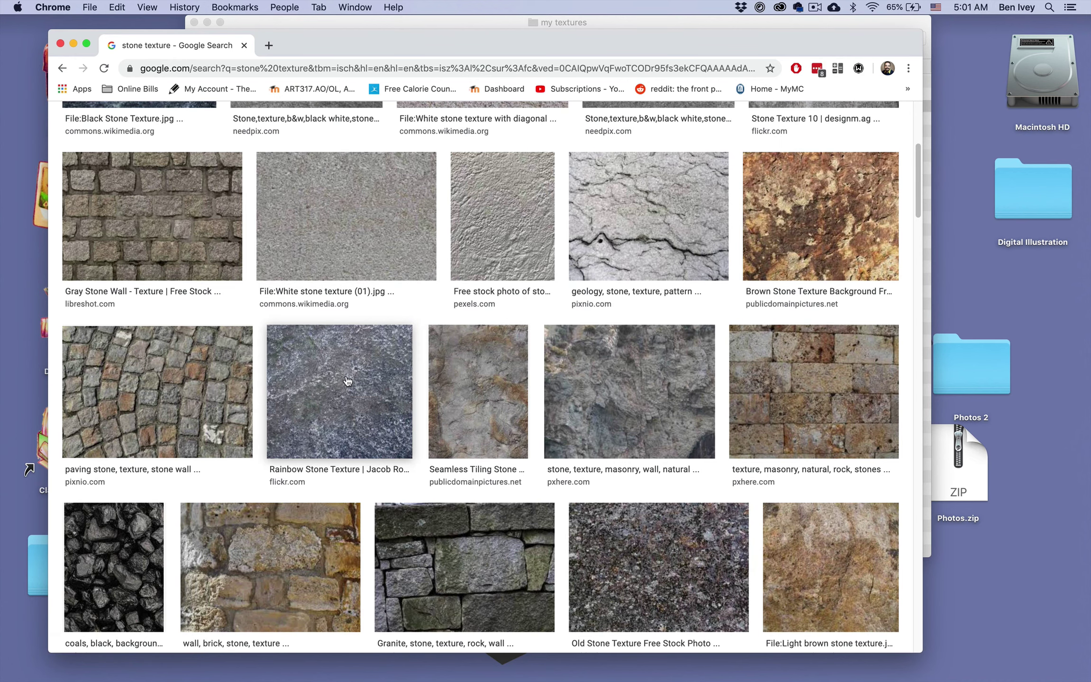
{"action": "scroll", "coordinate": [483, 317], "scroll_direction": "up", "scroll_amount": 6}
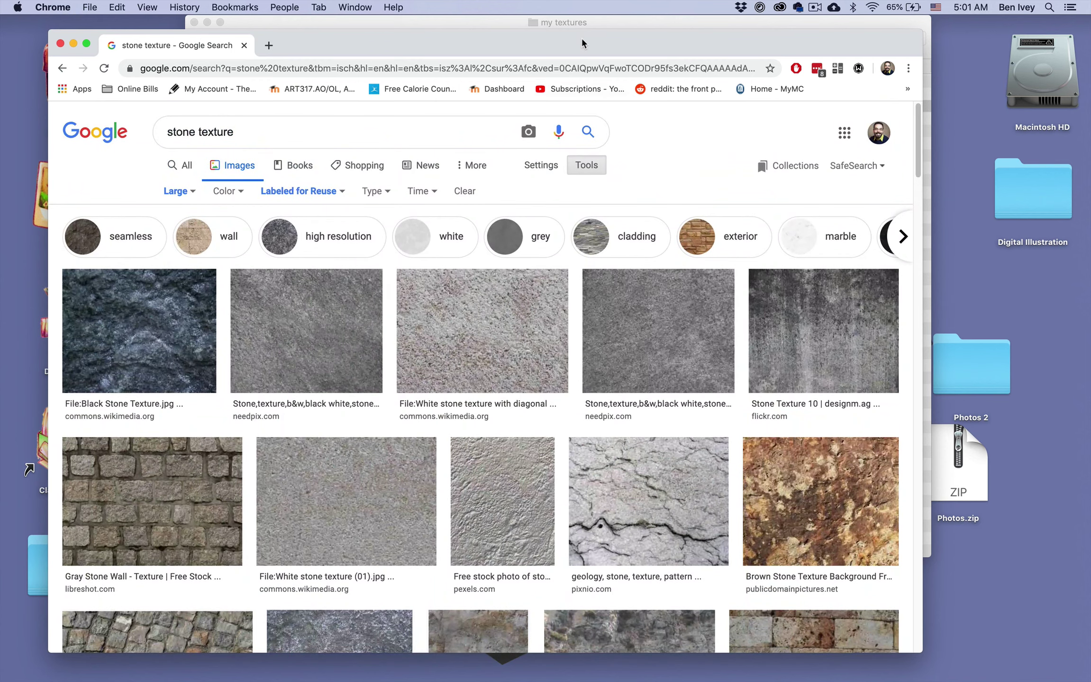
Step: Quick Look StillLIfe1.jpg in Still Life Ref Images, then bring Chrome's stone texture results forward
{"action": "left_click_drag", "start_coordinate": [581, 38], "coordinate": [566, 137]}
{"action": "left_click", "coordinate": [386, 106]}
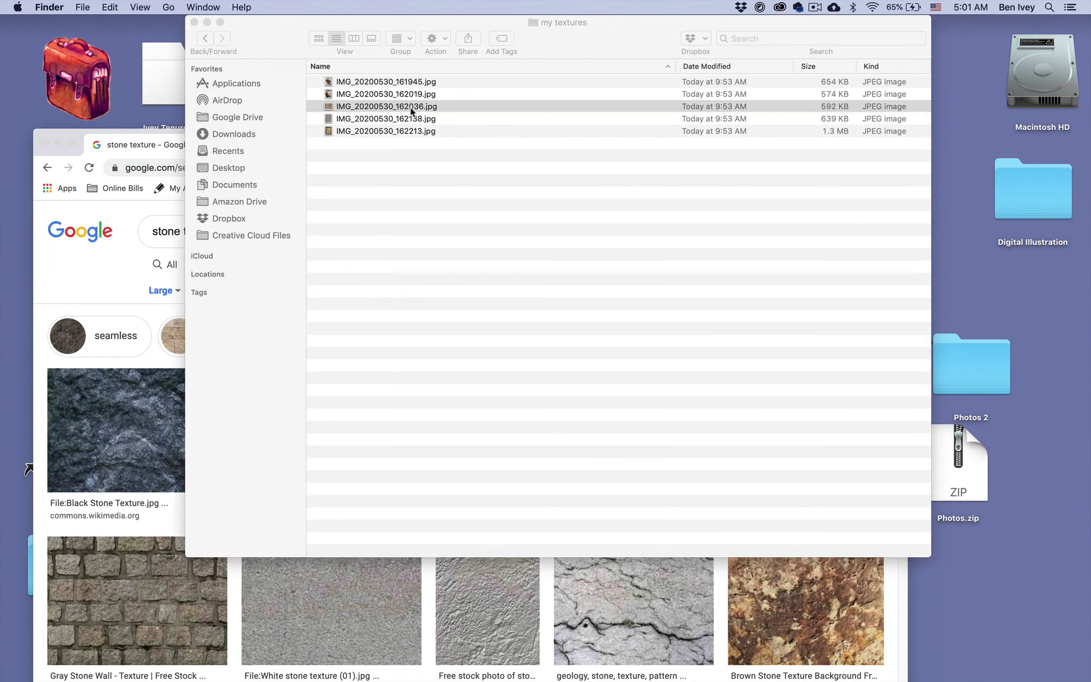
{"action": "left_click", "coordinate": [210, 39]}
{"action": "left_click", "coordinate": [377, 105]}
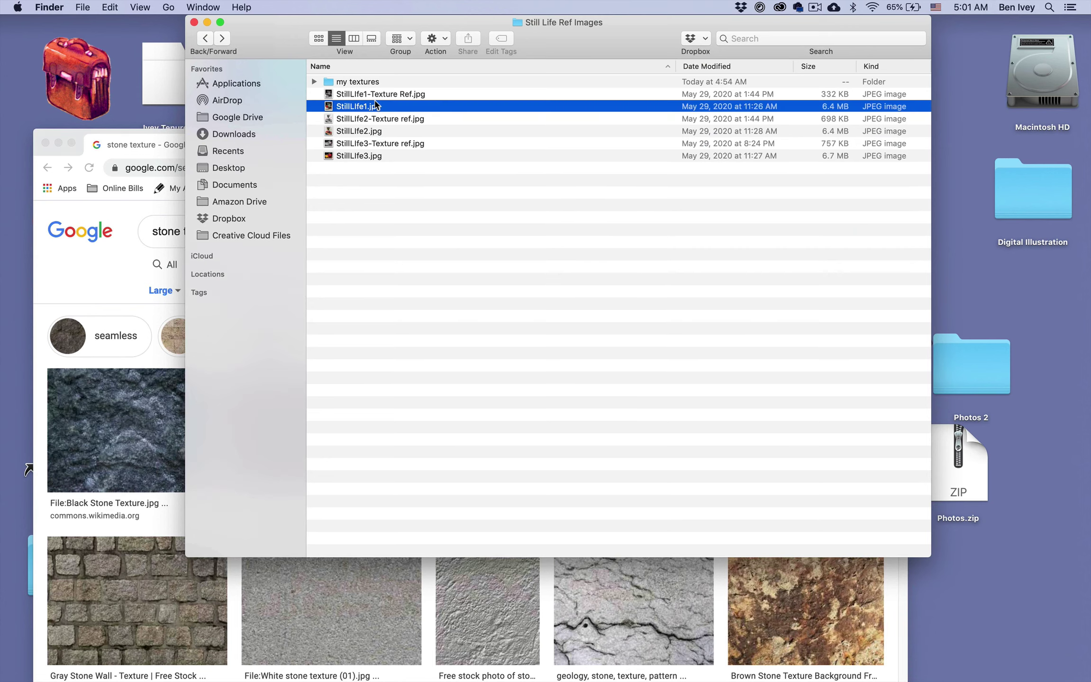
{"action": "key", "text": "space"}
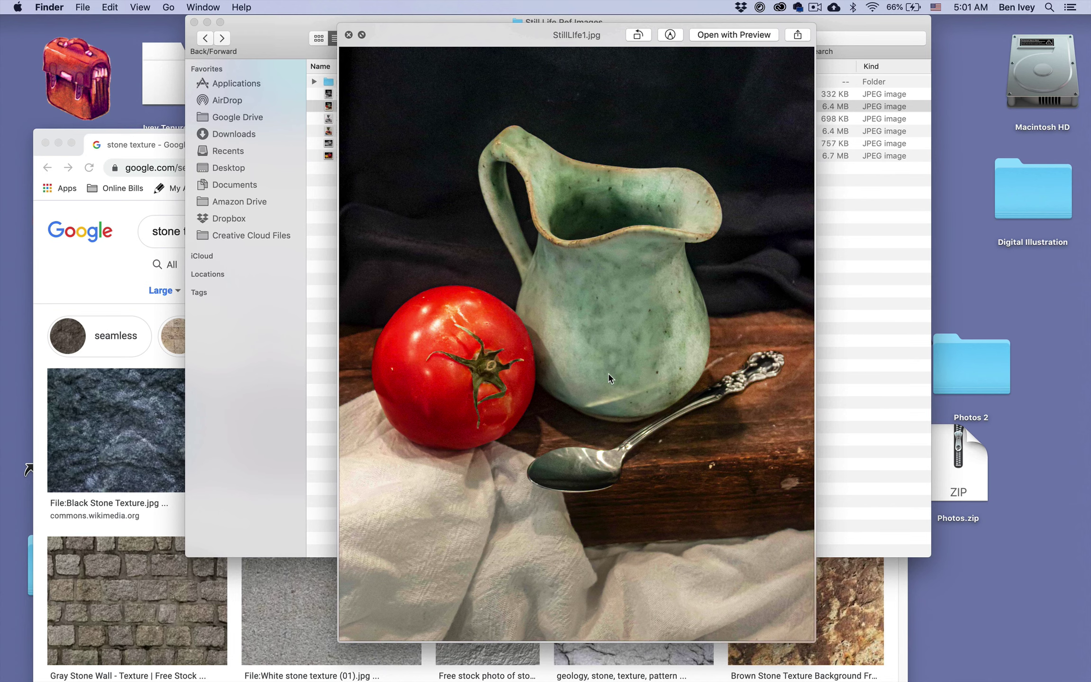
{"action": "key", "text": "space"}
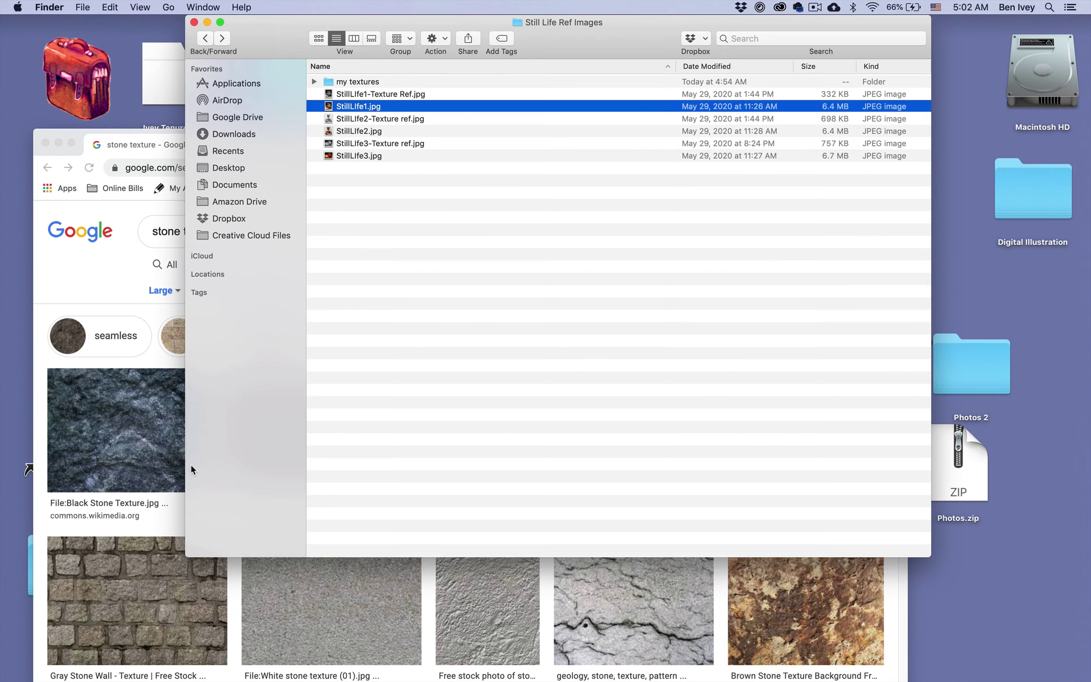
{"action": "left_click", "coordinate": [151, 465]}
Step: Compare stone texture results and download Needpix's grey stone photo in high quality as stone-texture-ii.jpg
{"action": "left_click_drag", "start_coordinate": [384, 154], "coordinate": [399, 42]}
{"action": "scroll", "coordinate": [371, 426], "scroll_direction": "down", "scroll_amount": 5}
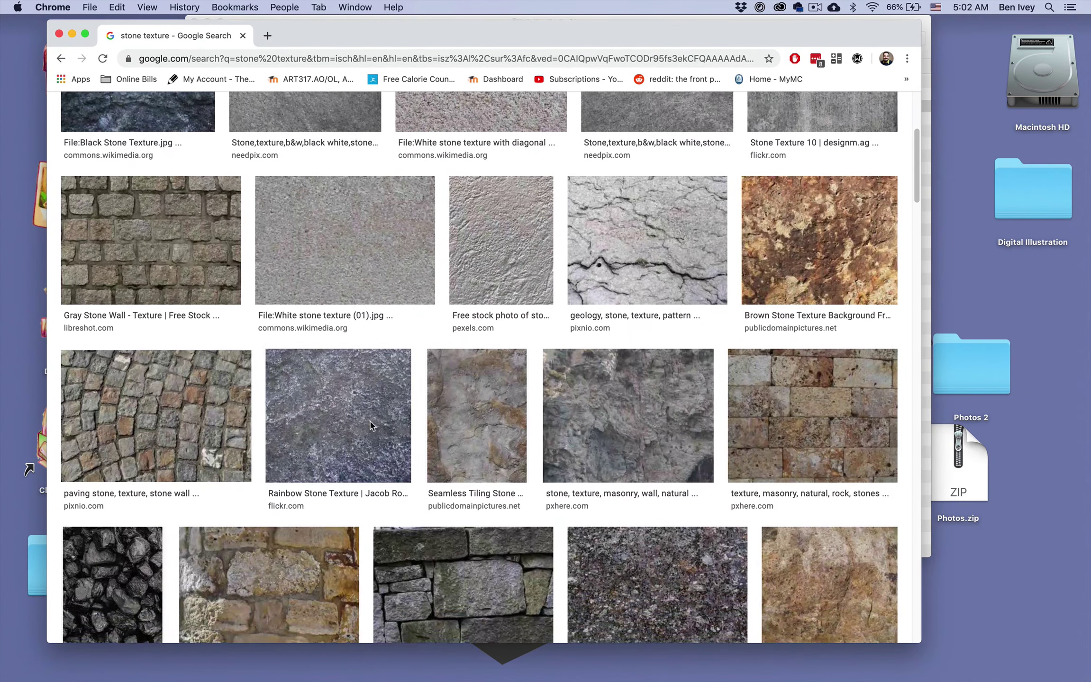
{"action": "left_click", "coordinate": [507, 229]}
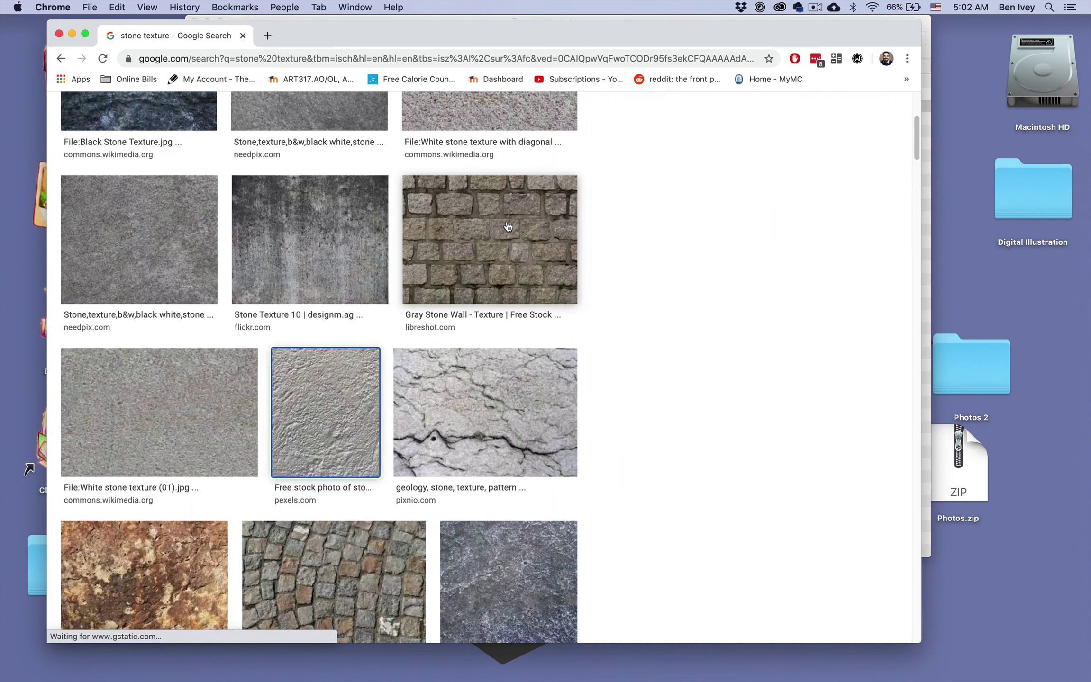
{"action": "left_click", "coordinate": [191, 402]}
{"action": "left_click", "coordinate": [152, 239]}
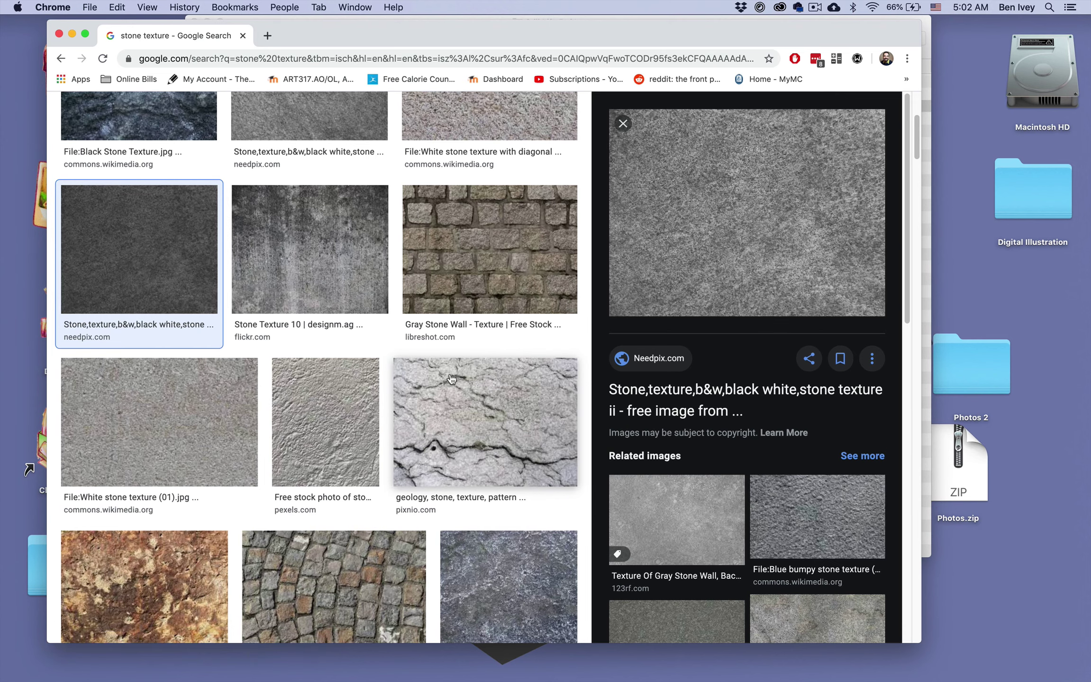
{"action": "left_click", "coordinate": [736, 211]}
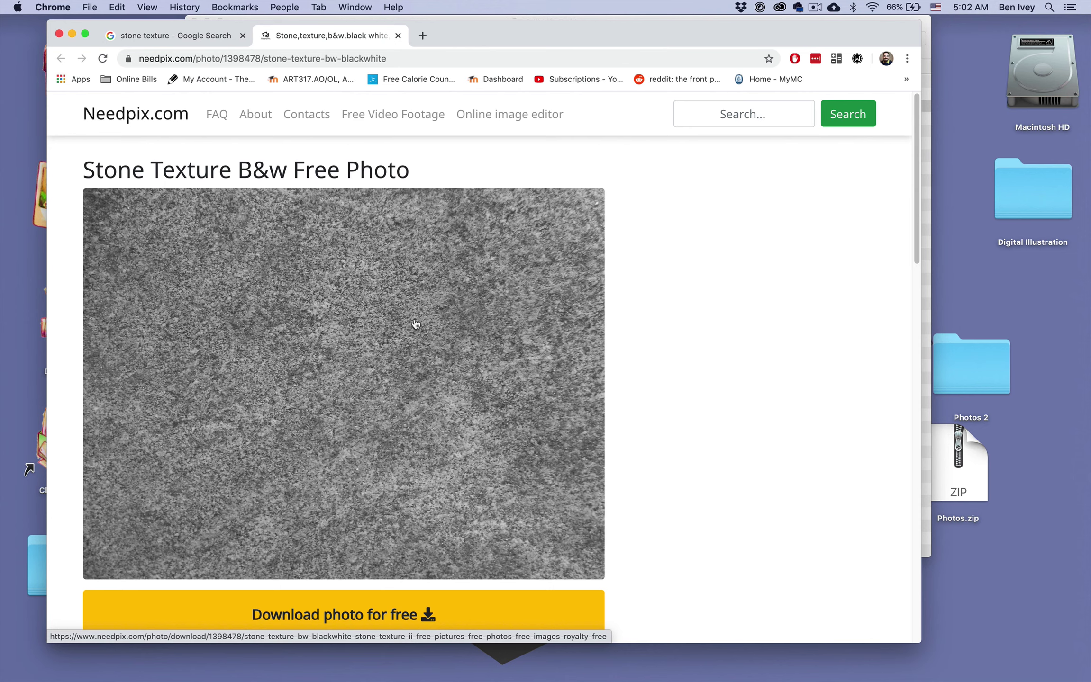
{"action": "left_click", "coordinate": [383, 279]}
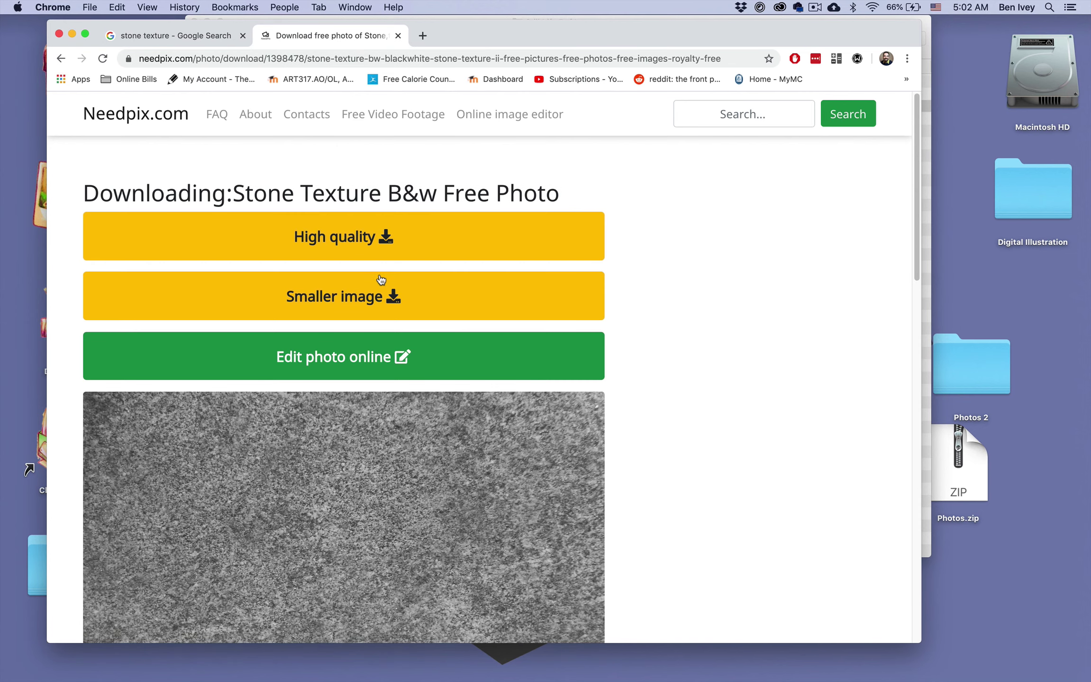
{"action": "left_click", "coordinate": [360, 236]}
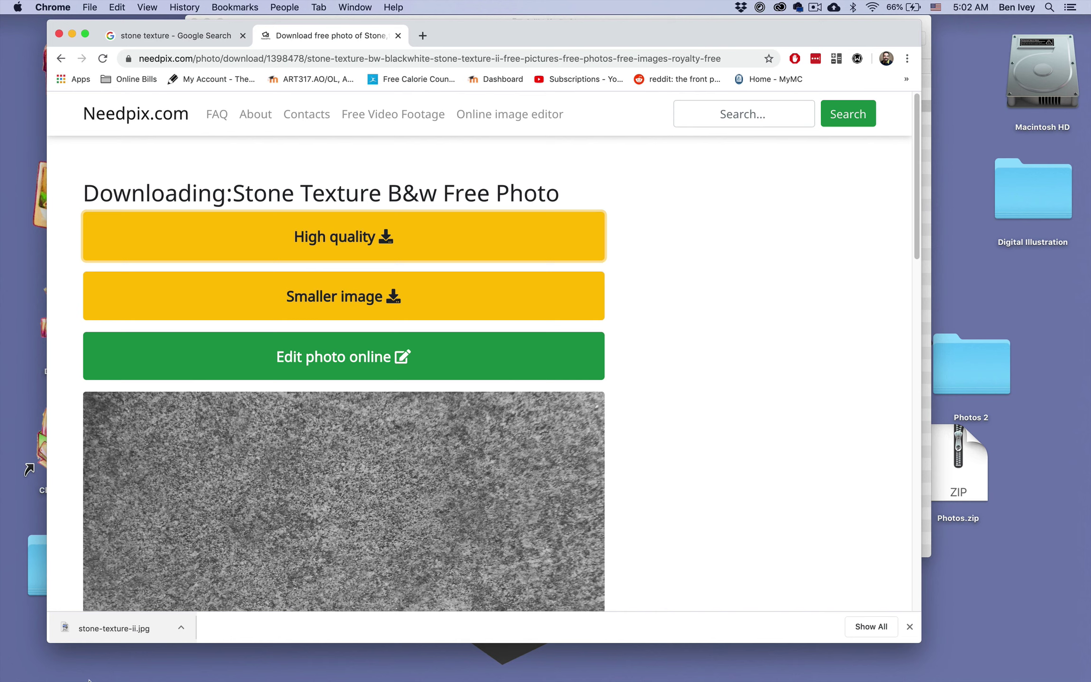
{"action": "left_click_drag", "start_coordinate": [488, 34], "coordinate": [838, 28]}
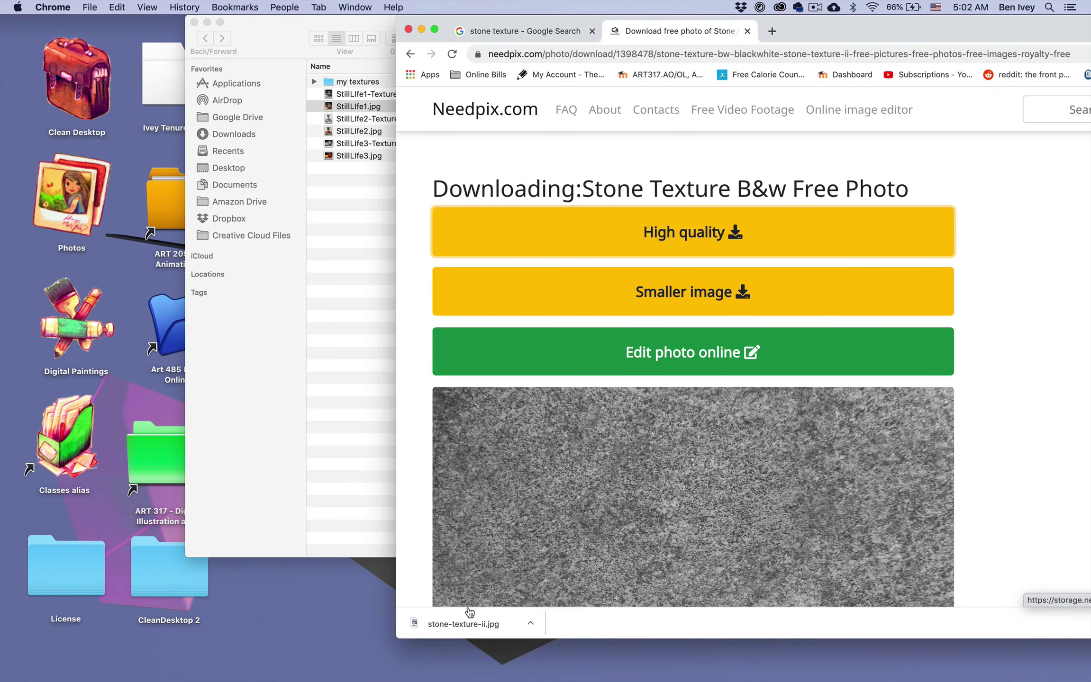
Step: Copy stone-texture-ii.jpg from Chrome's download bar into Still Life Ref Images and check its preview
{"action": "left_click_drag", "start_coordinate": [462, 624], "coordinate": [354, 421]}
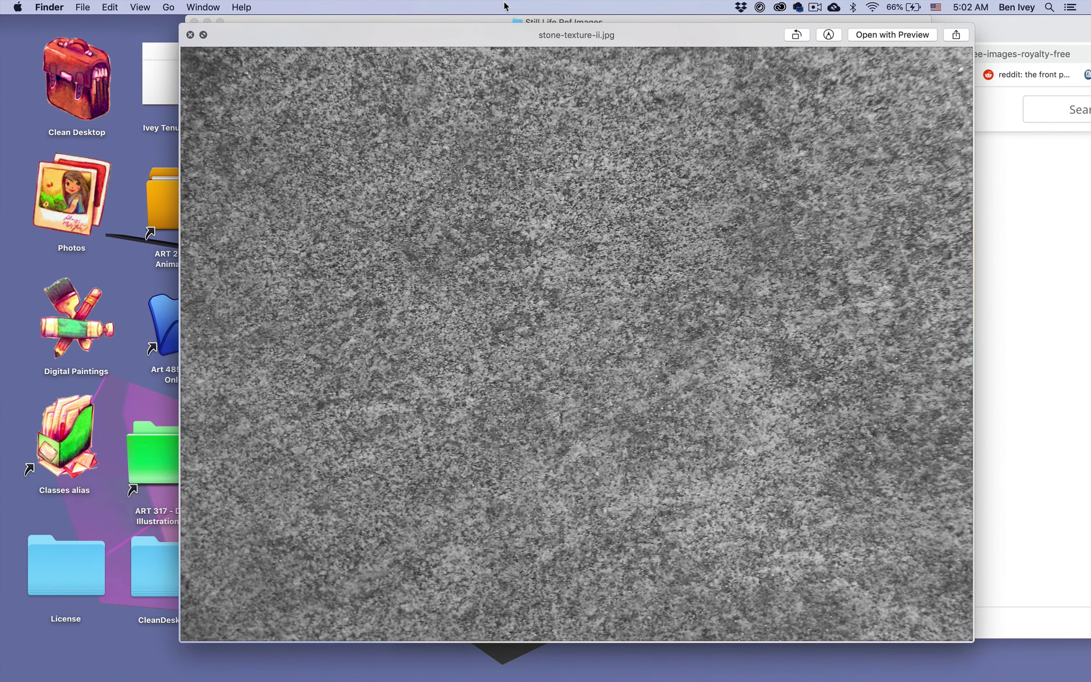
{"action": "left_click_drag", "start_coordinate": [458, 35], "coordinate": [345, 41]}
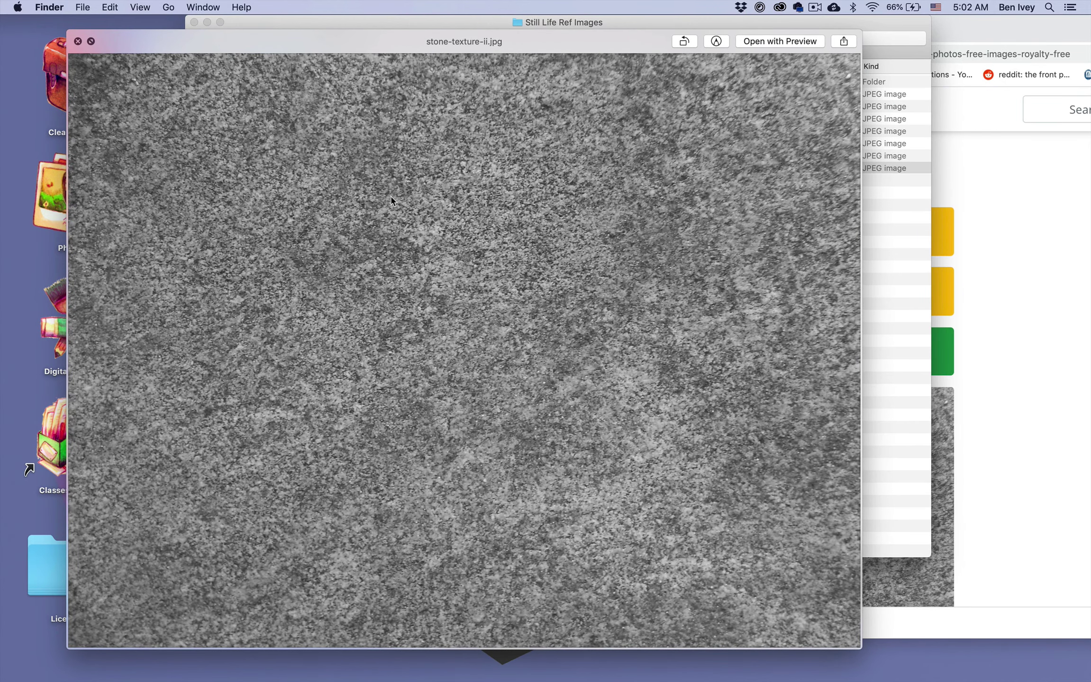
{"action": "key", "text": "space"}
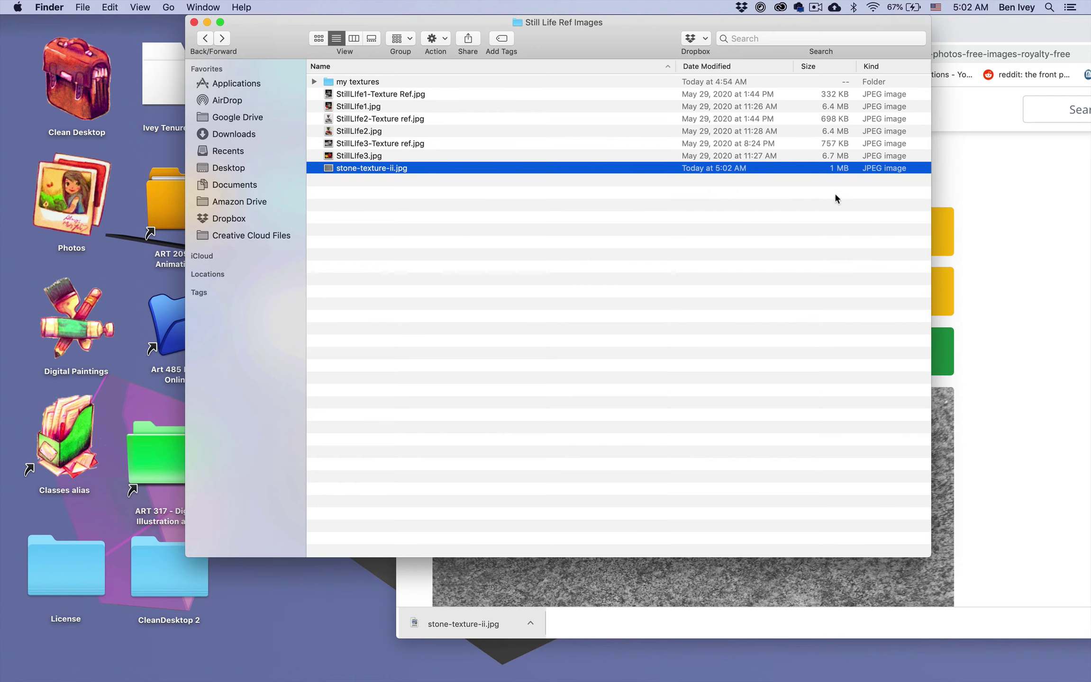
Step: Deselect stone-texture-ii.jpg and minimize the Chrome window
{"action": "left_click", "coordinate": [402, 235]}
{"action": "left_click", "coordinate": [1007, 191]}
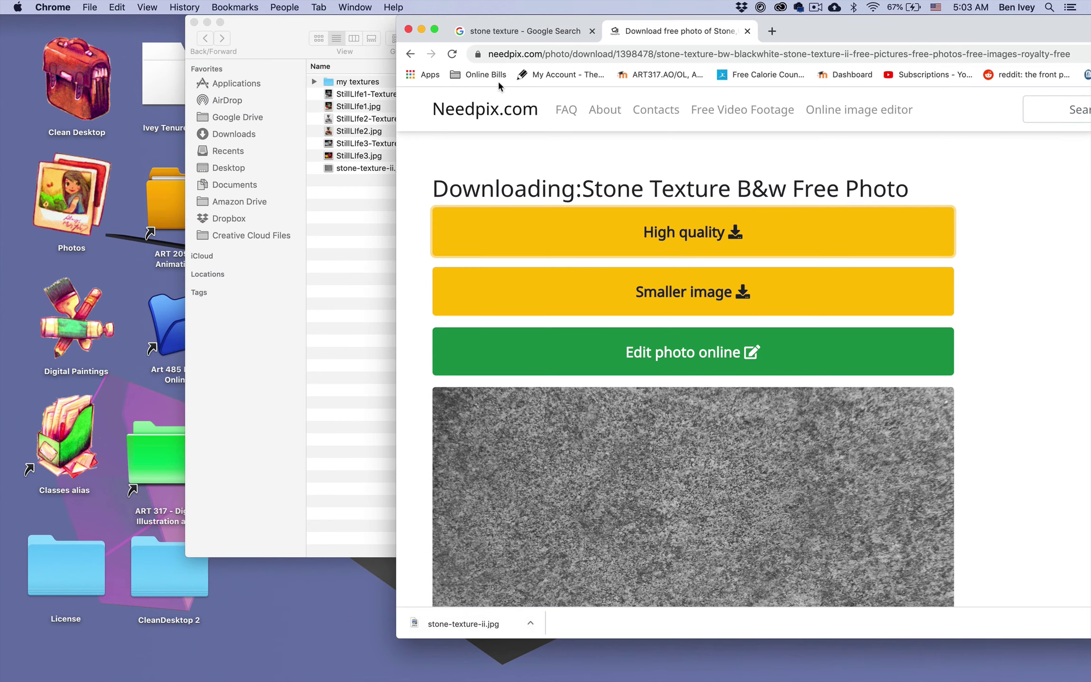
{"action": "left_click", "coordinate": [420, 30]}
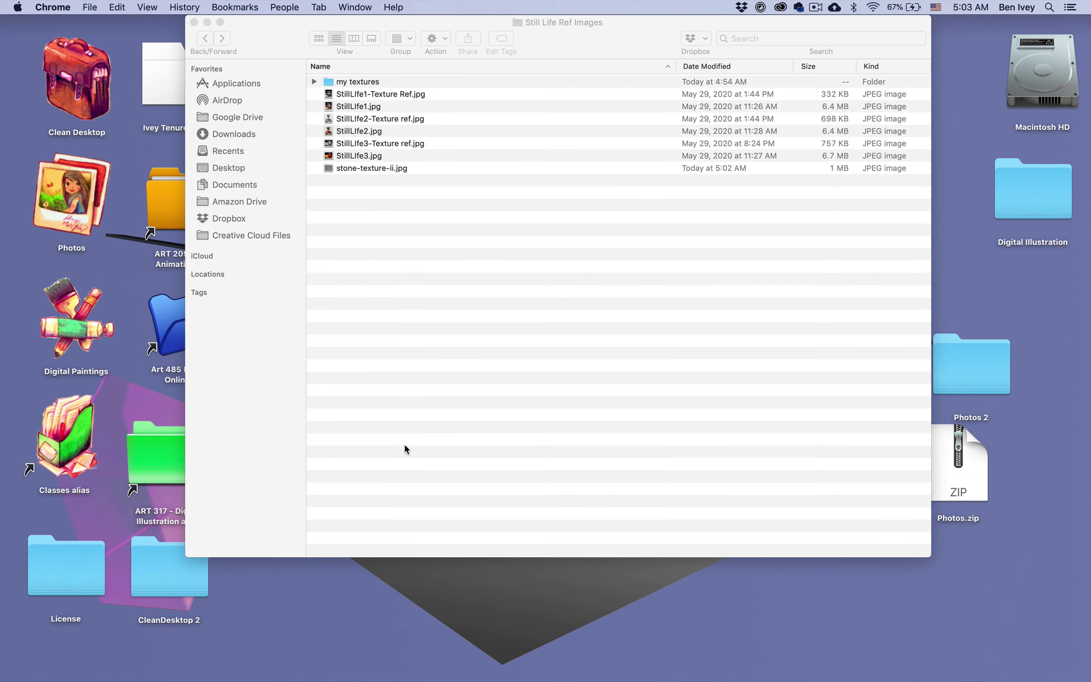
Step: Launch Photoshop and open StillLIfe2.jpg from Still Life Ref Images after previewing it
{"action": "mouse_move", "coordinate": [330, 680]}
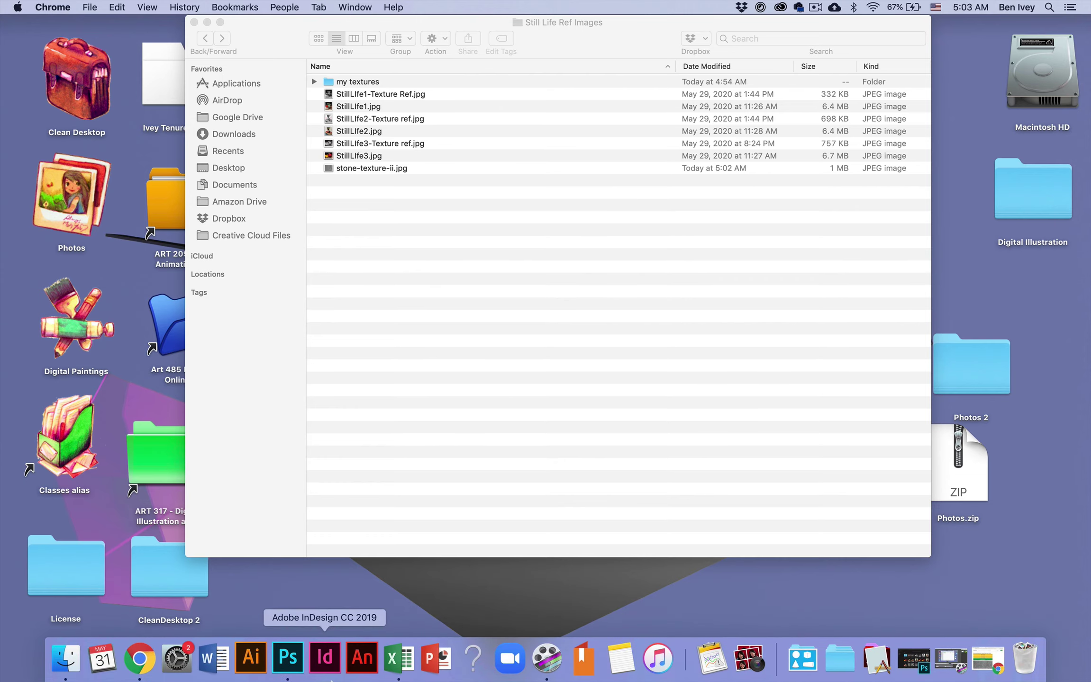
{"action": "left_click", "coordinate": [285, 677]}
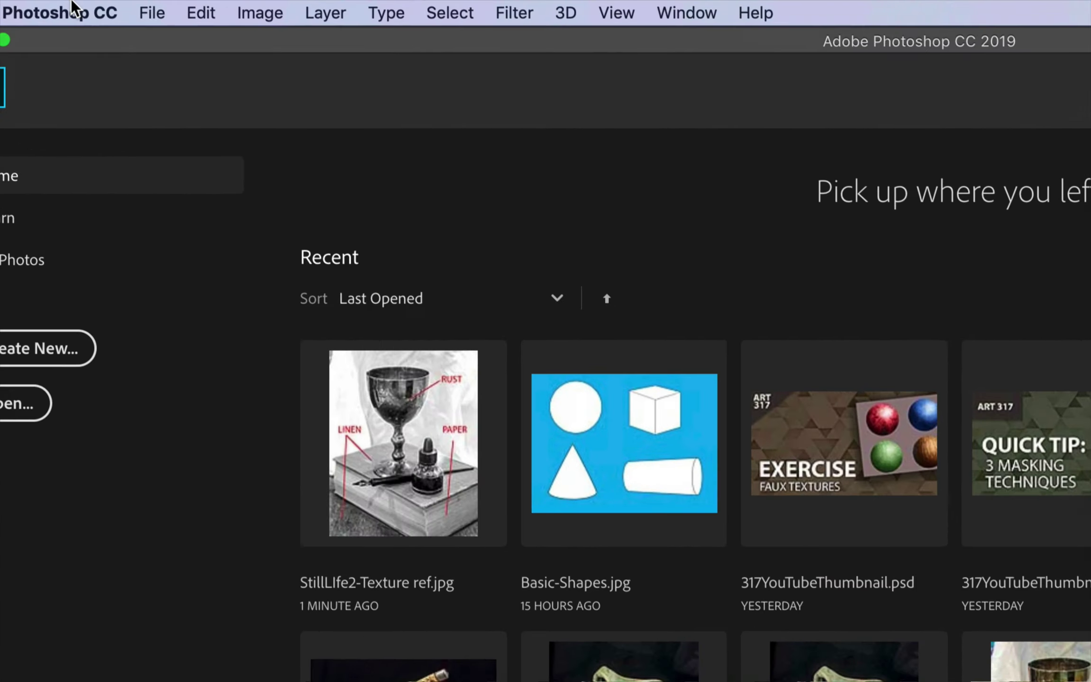
{"action": "left_click", "coordinate": [151, 13]}
{"action": "left_click", "coordinate": [169, 71]}
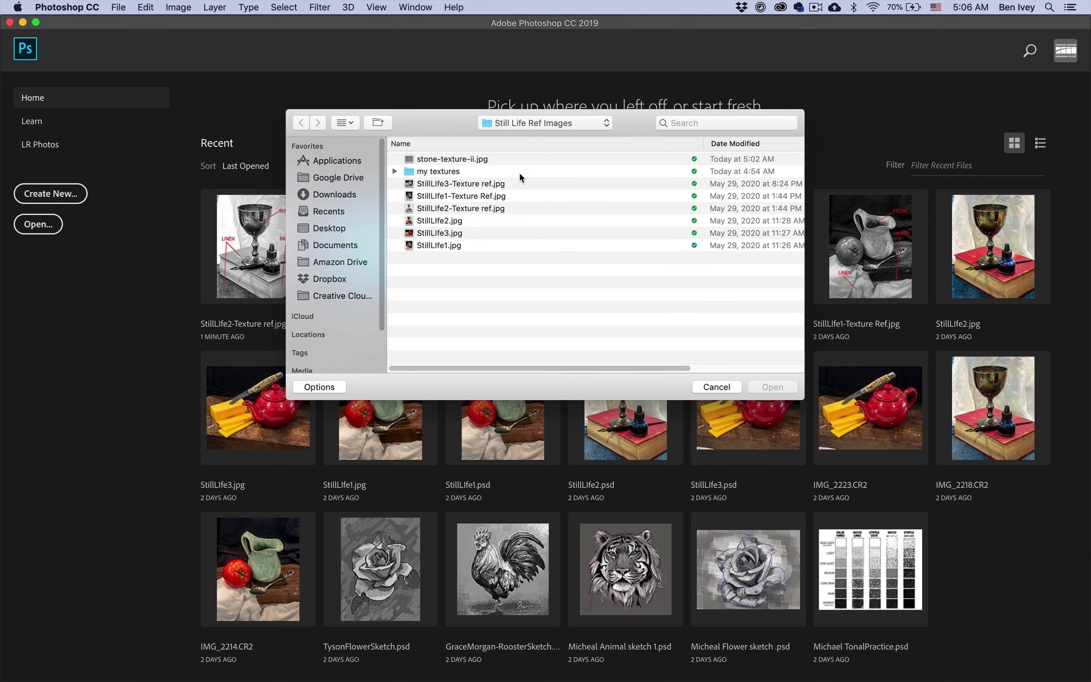
{"action": "left_click", "coordinate": [467, 221]}
{"action": "key", "text": "space"}
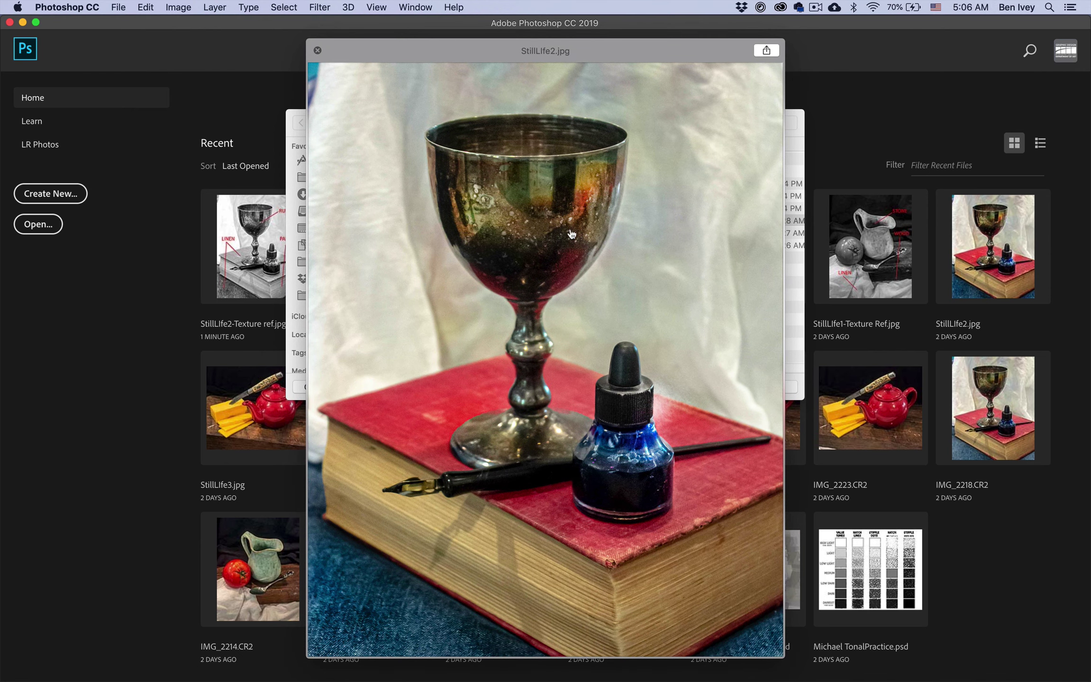
{"action": "key", "text": "space"}
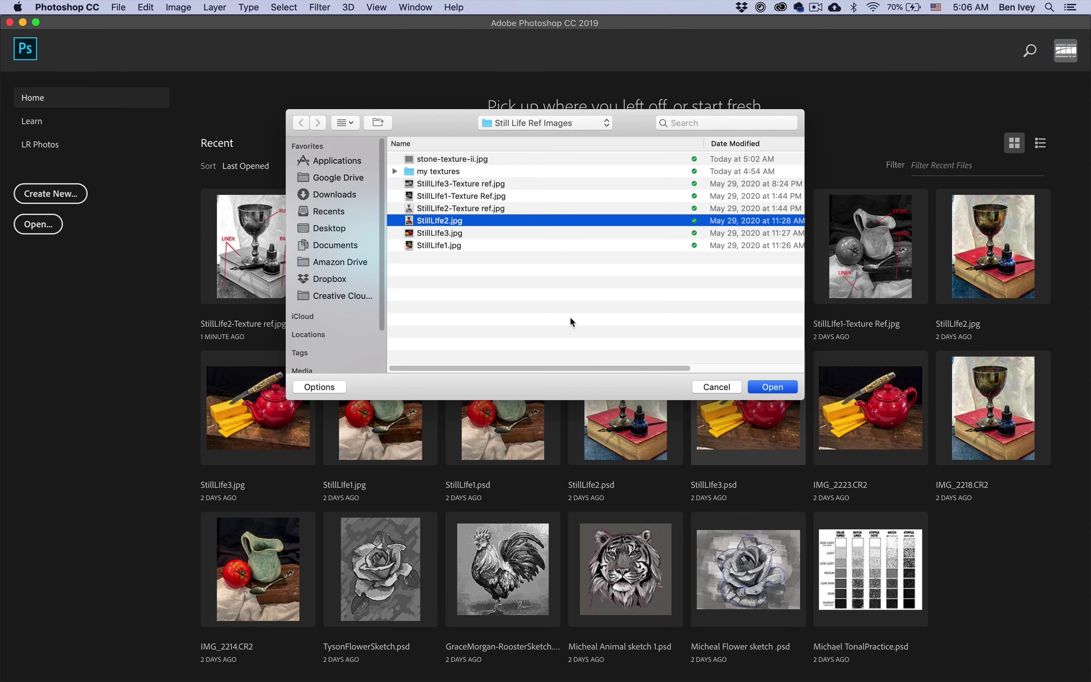
{"action": "key", "text": "Return"}
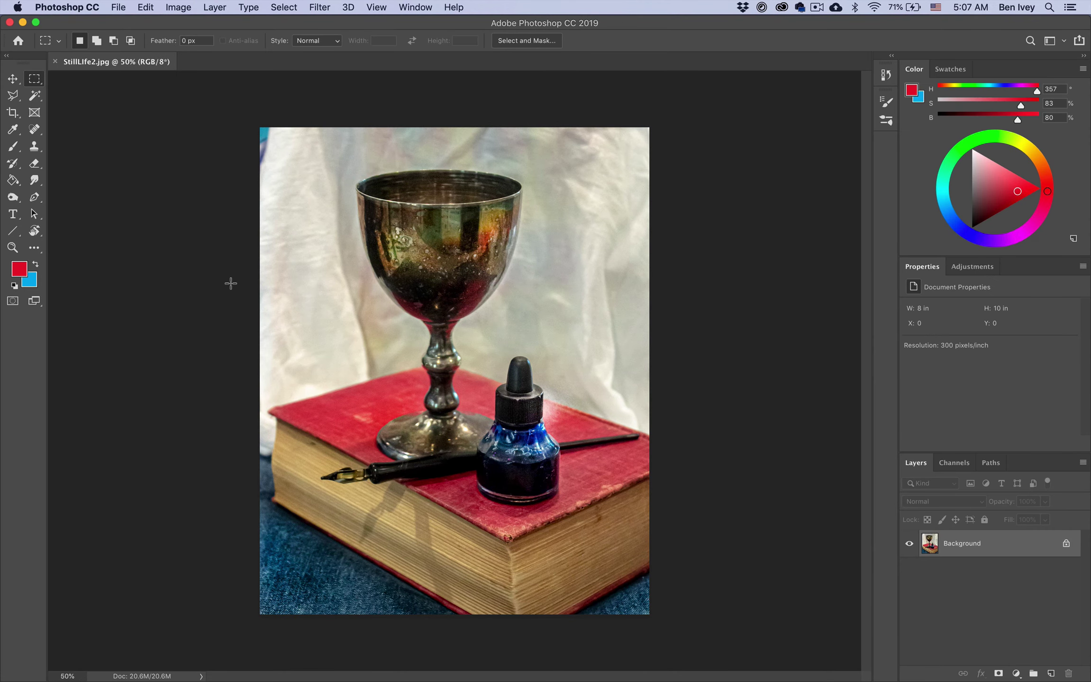
Step: Turn on View > Rulers for the StillLIfe2.jpg document
{"action": "left_click", "coordinate": [377, 8]}
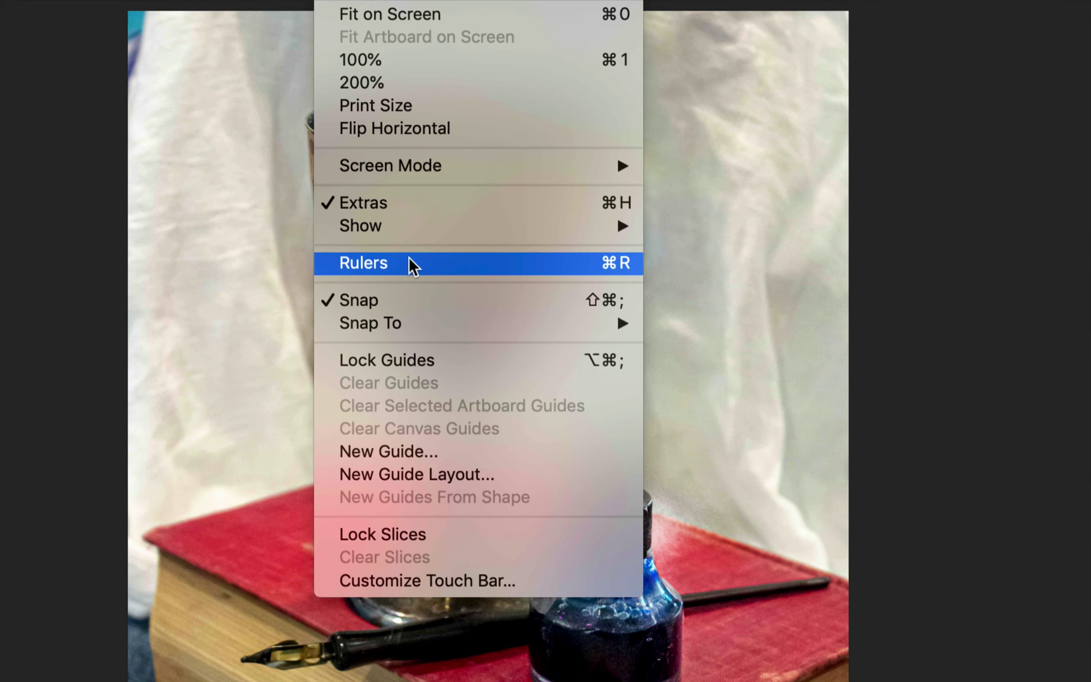
{"action": "left_click", "coordinate": [409, 258]}
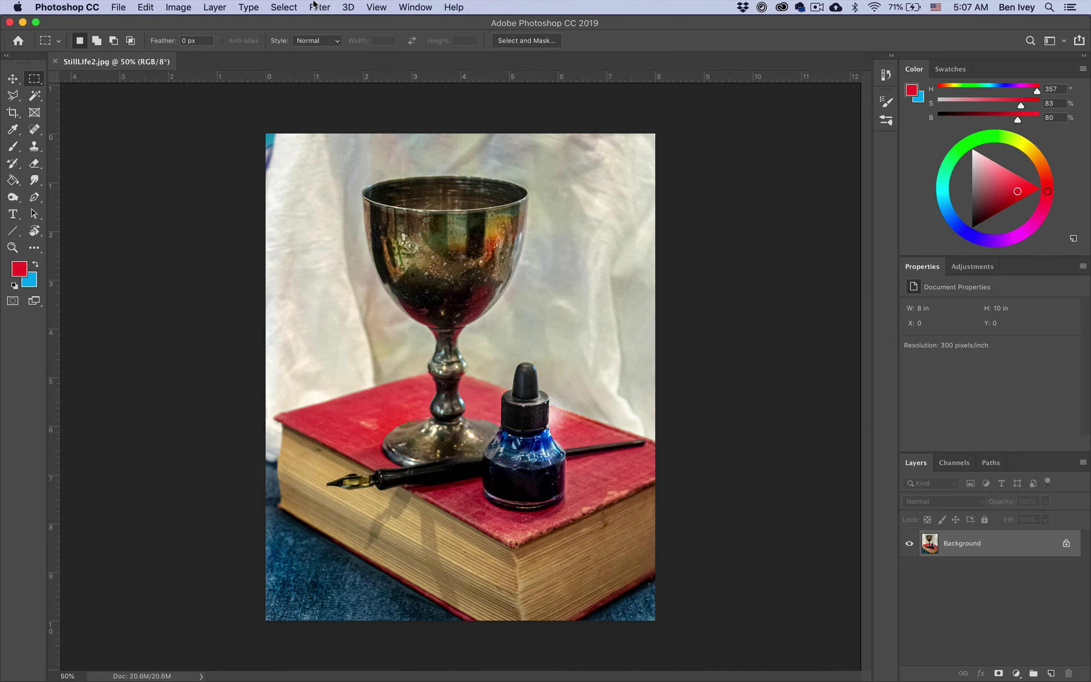
Step: Create a New Guide Layout with 8 columns and 10 rows on StillLIfe2.jpg
{"action": "left_click", "coordinate": [377, 7]}
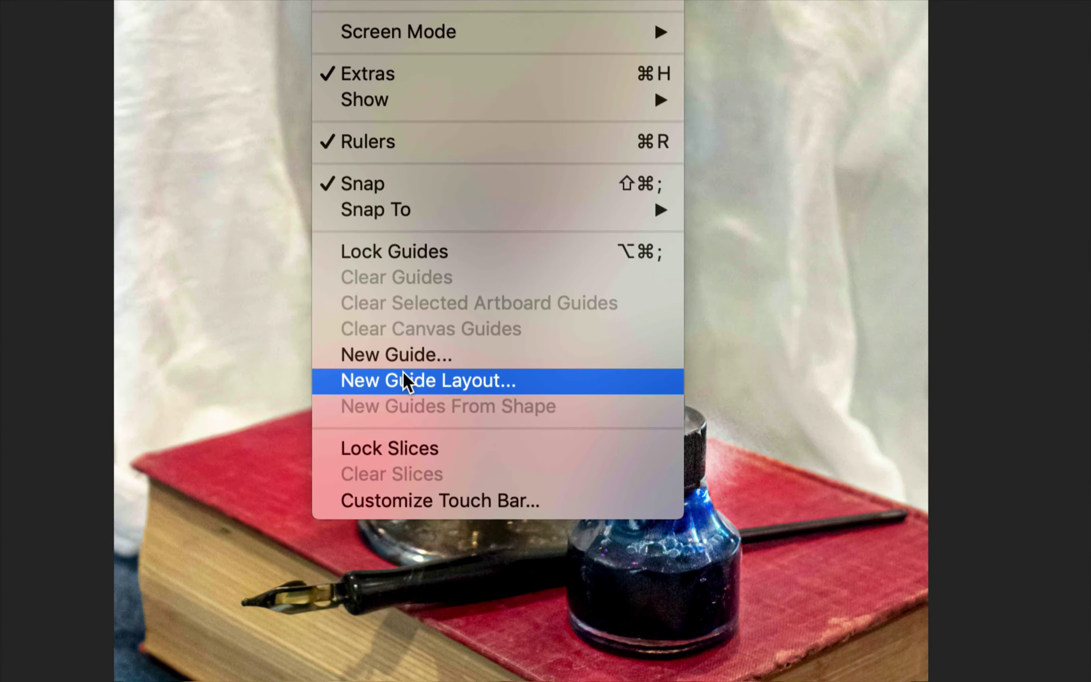
{"action": "left_click", "coordinate": [403, 373]}
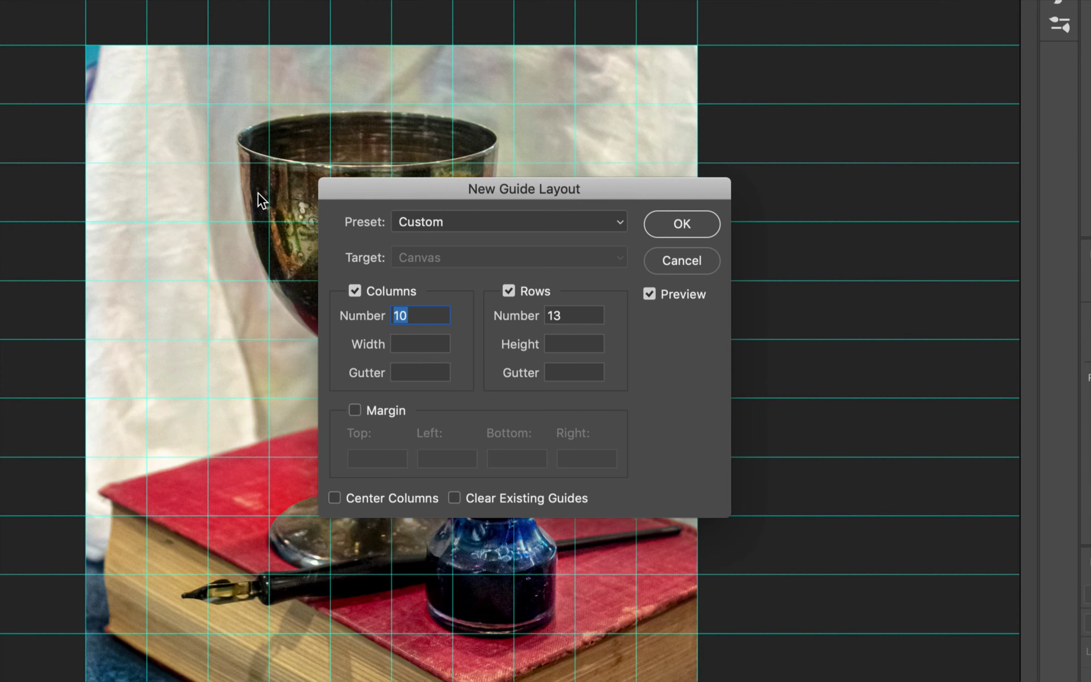
{"action": "type", "text": "8"}
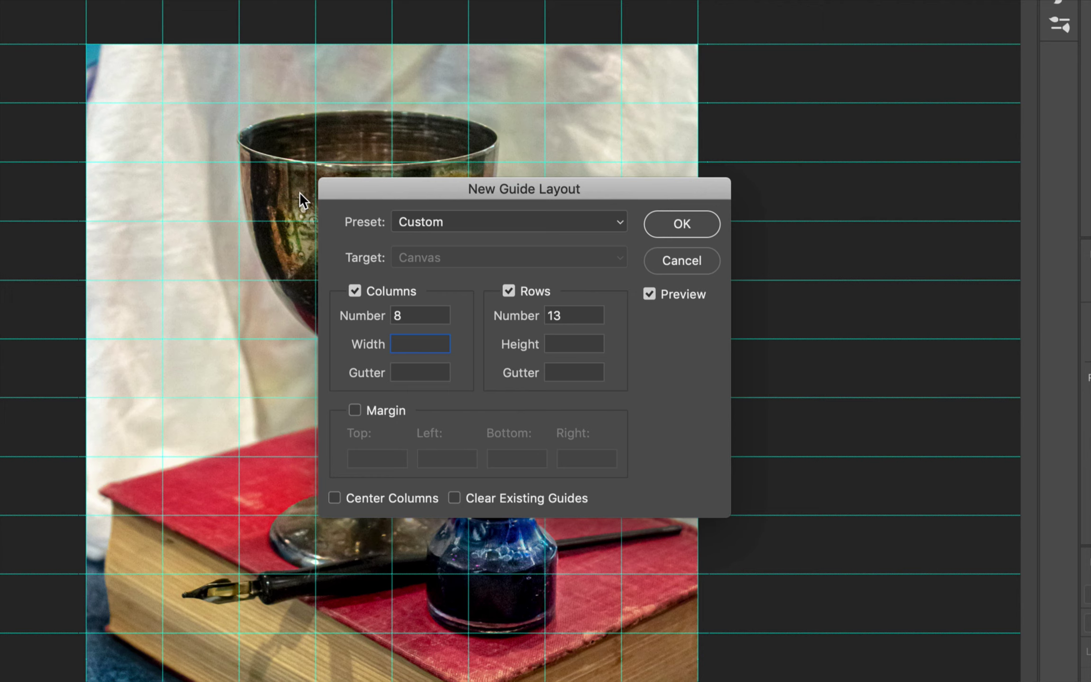
{"action": "double_click", "coordinate": [566, 316]}
{"action": "type", "text": "10"}
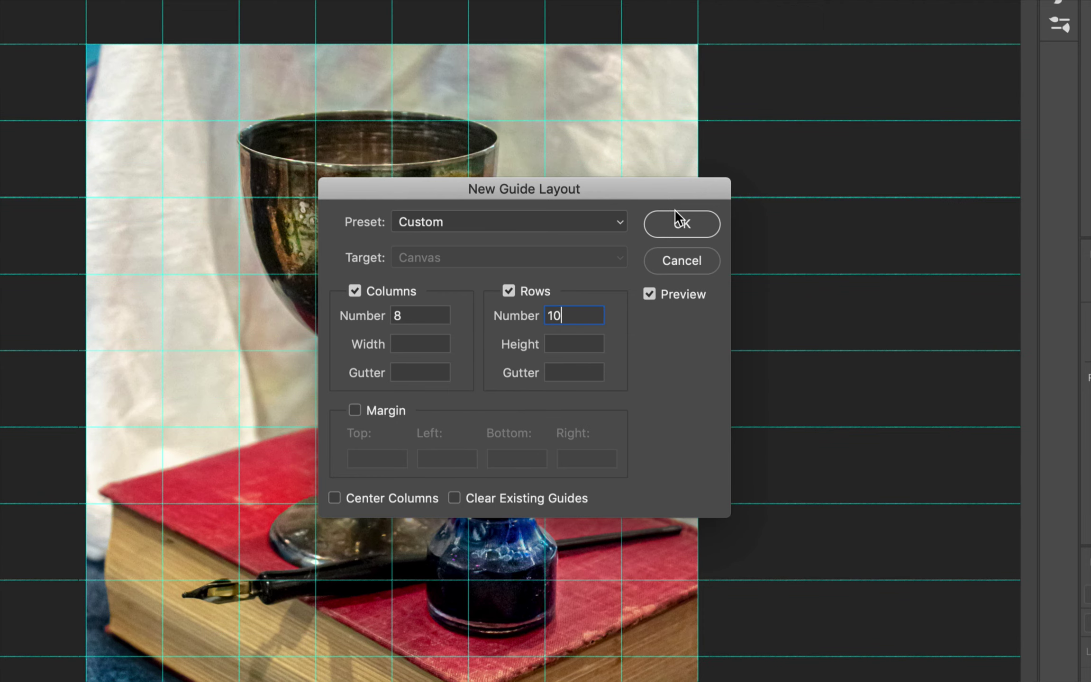
{"action": "left_click", "coordinate": [681, 224]}
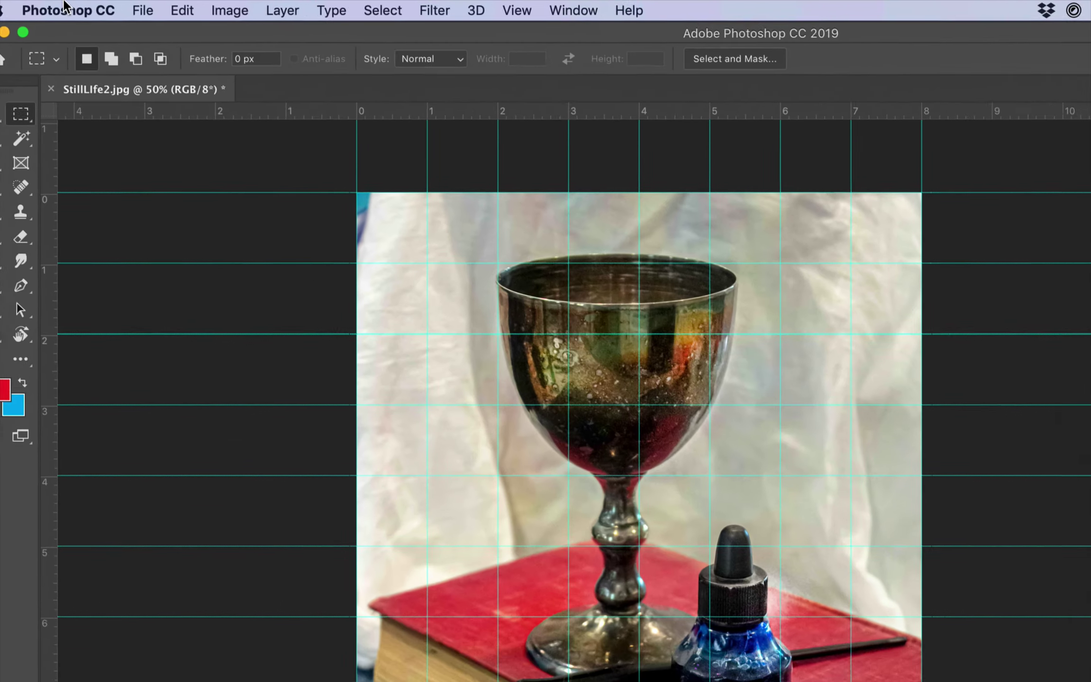
Step: In Preferences > Guides, Grid & Slices, set the Canvas guide style to Dashed Lines
{"action": "left_click", "coordinate": [65, 6]}
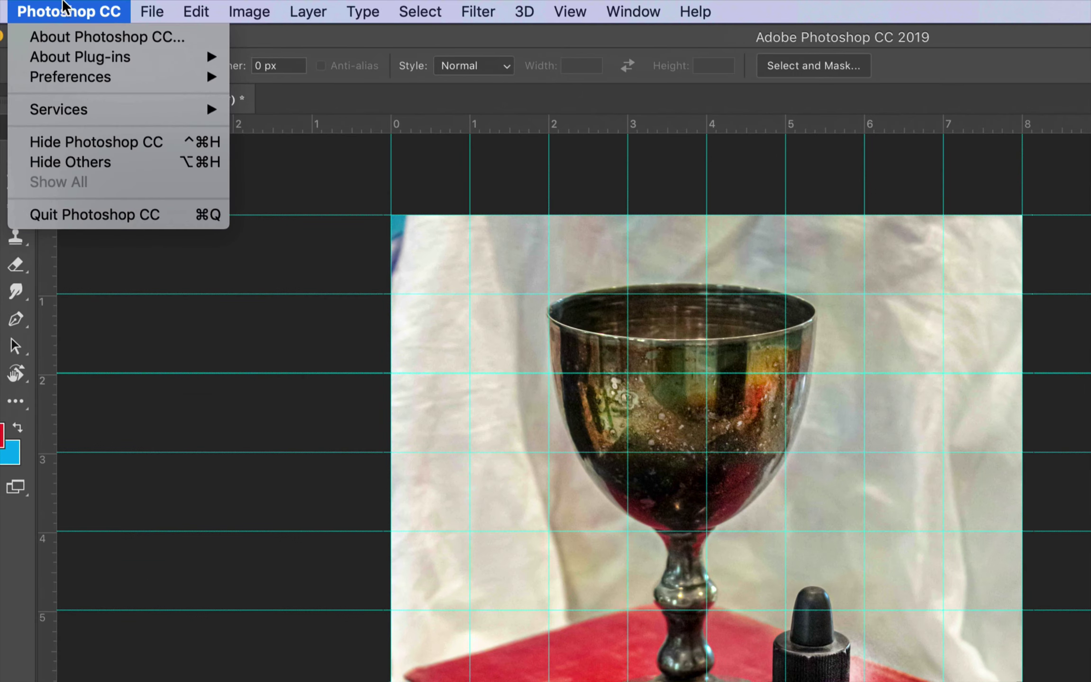
{"action": "mouse_move", "coordinate": [71, 80]}
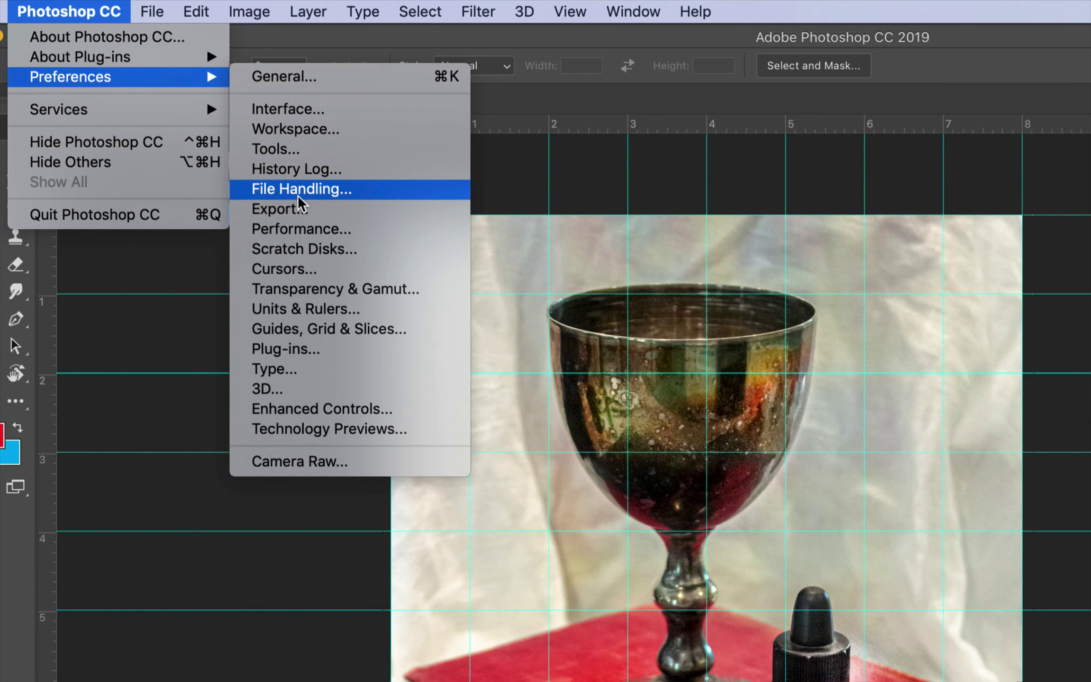
{"action": "left_click", "coordinate": [342, 329]}
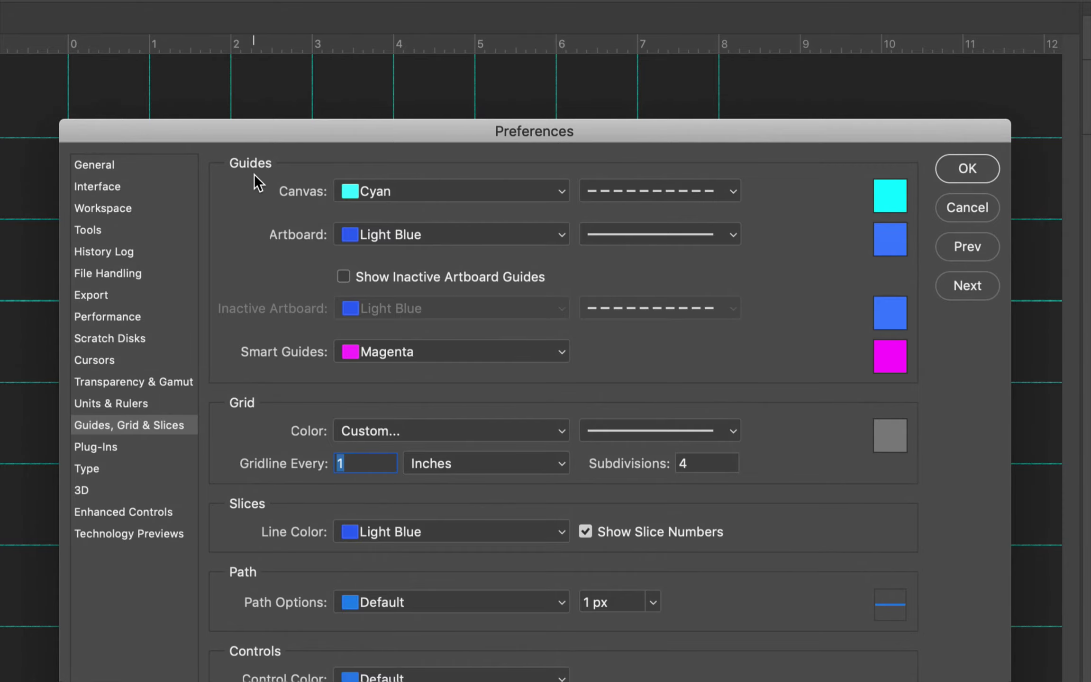
{"action": "left_click", "coordinate": [660, 191]}
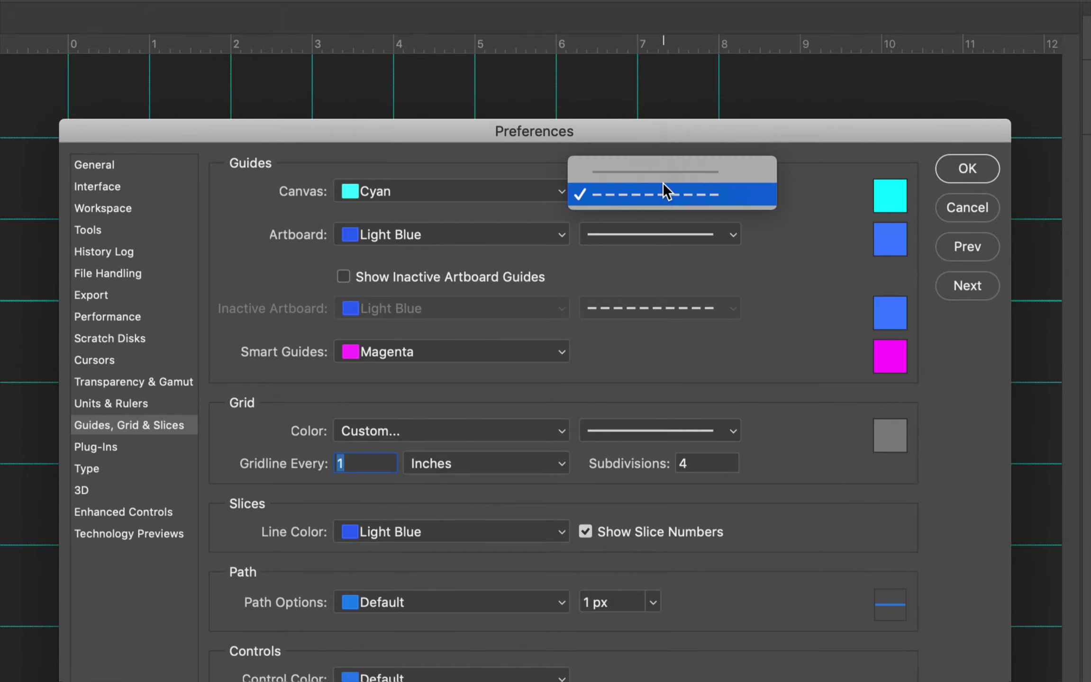
{"action": "left_click", "coordinate": [666, 192]}
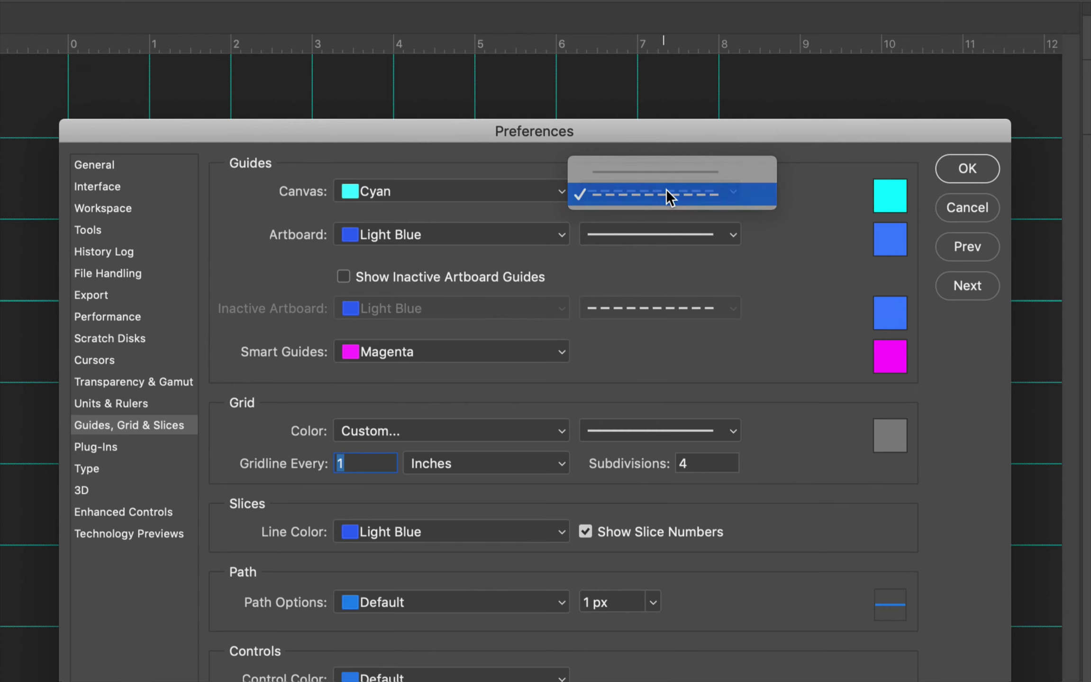
{"action": "left_click", "coordinate": [961, 183]}
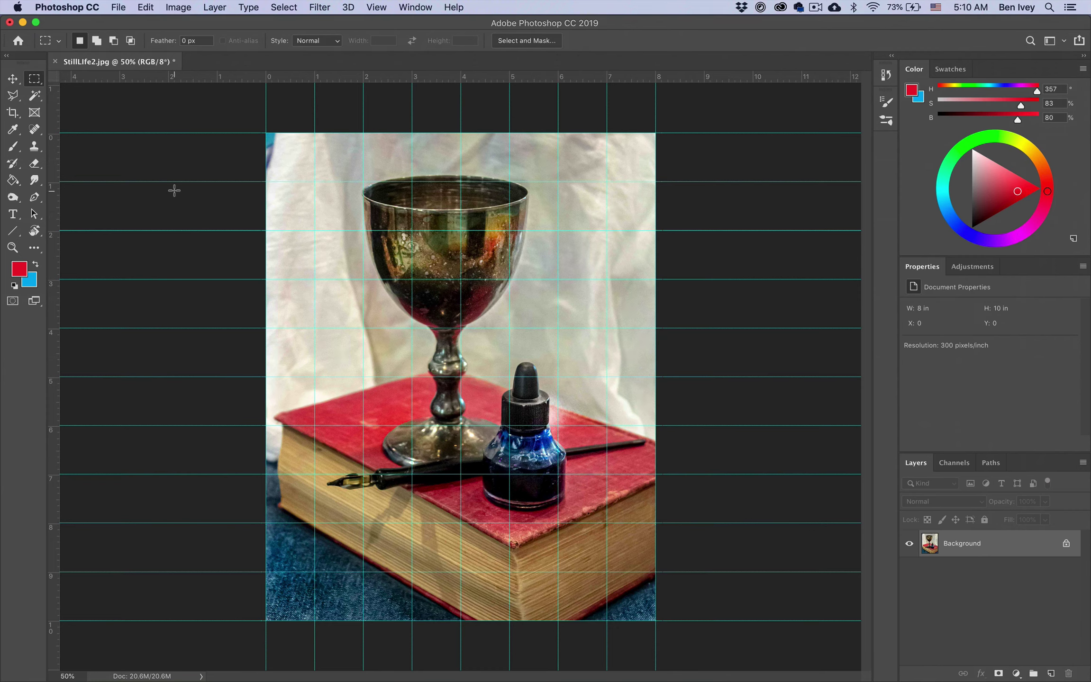
Step: Start a new document measured in inches, 8 wide by 10 high
{"action": "left_click", "coordinate": [116, 6]}
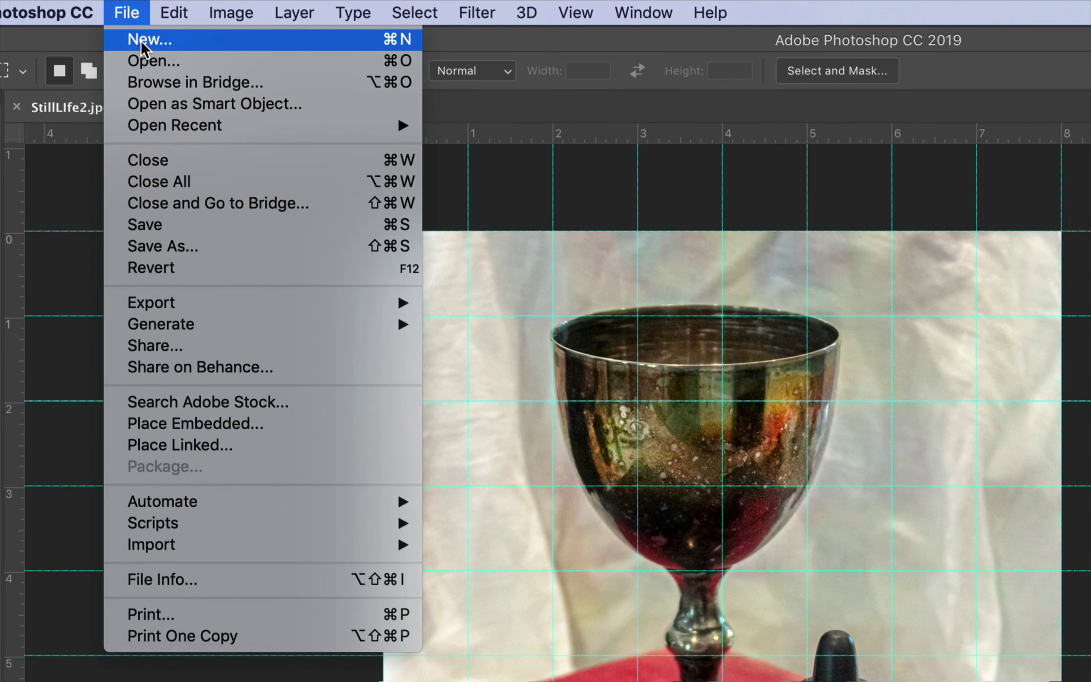
{"action": "left_click", "coordinate": [126, 24]}
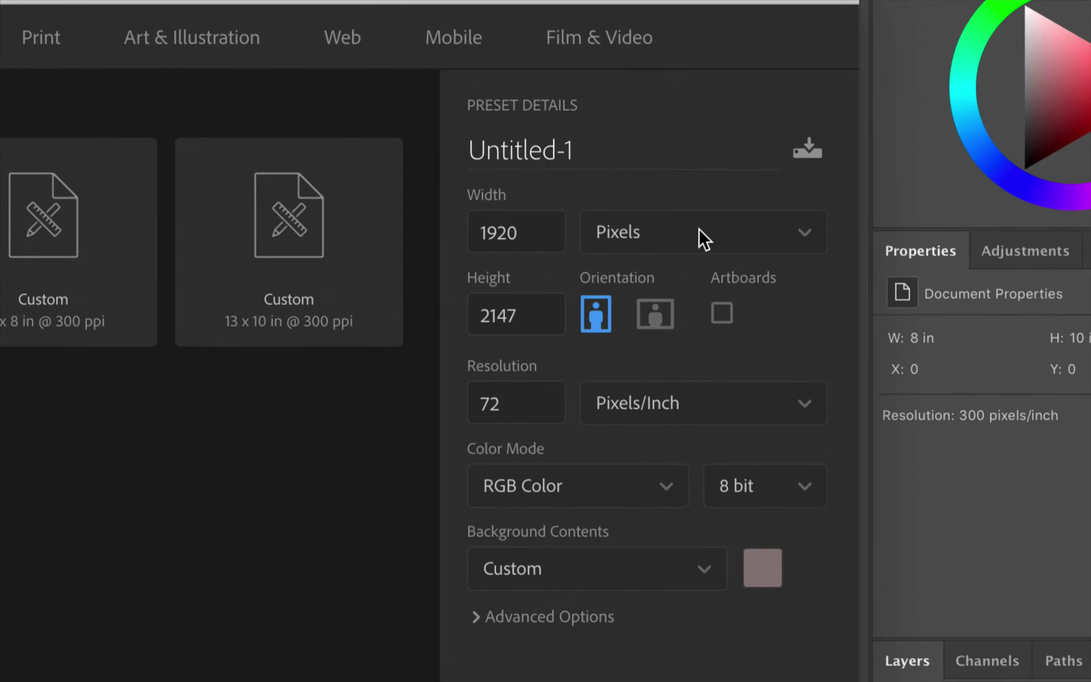
{"action": "left_click", "coordinate": [818, 258]}
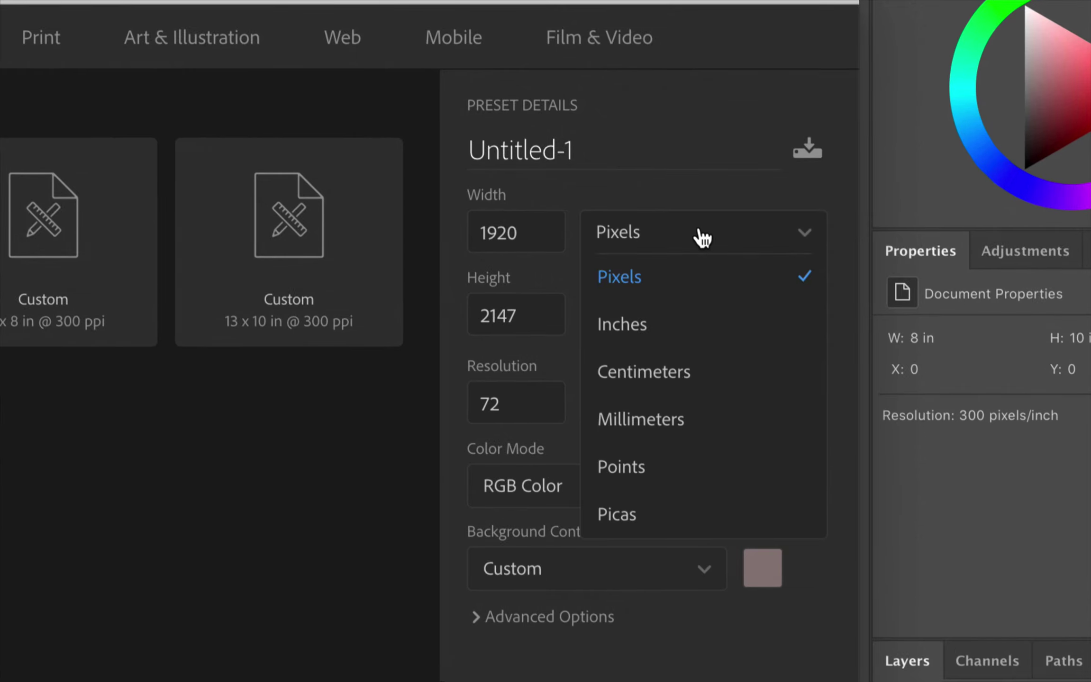
{"action": "left_click", "coordinate": [635, 325]}
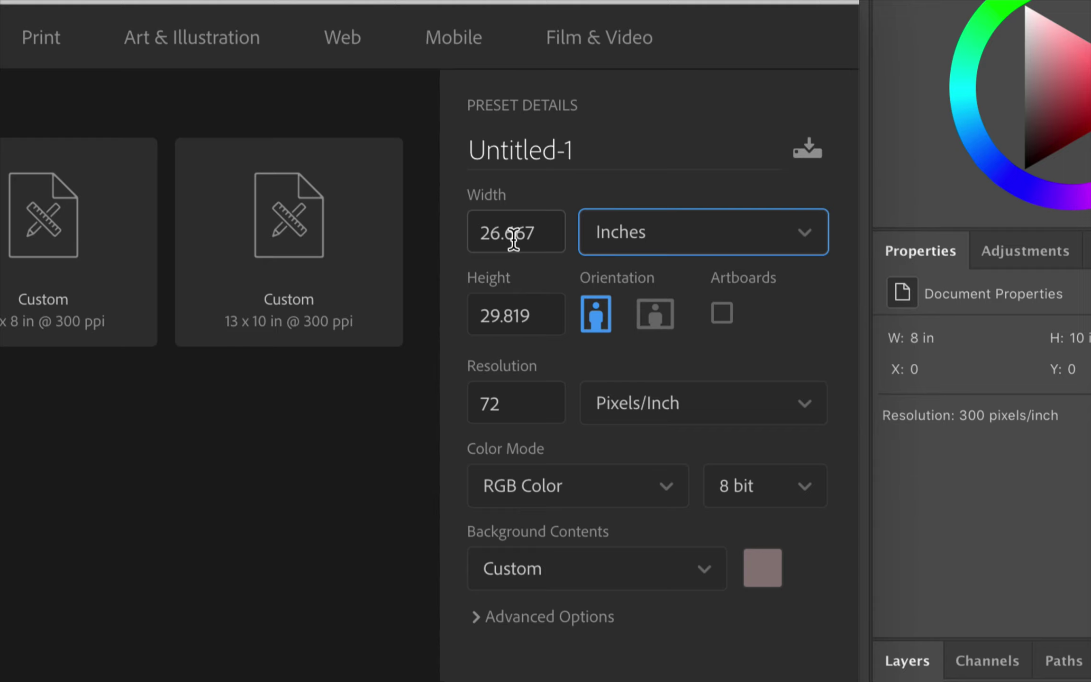
{"action": "left_click", "coordinate": [513, 240]}
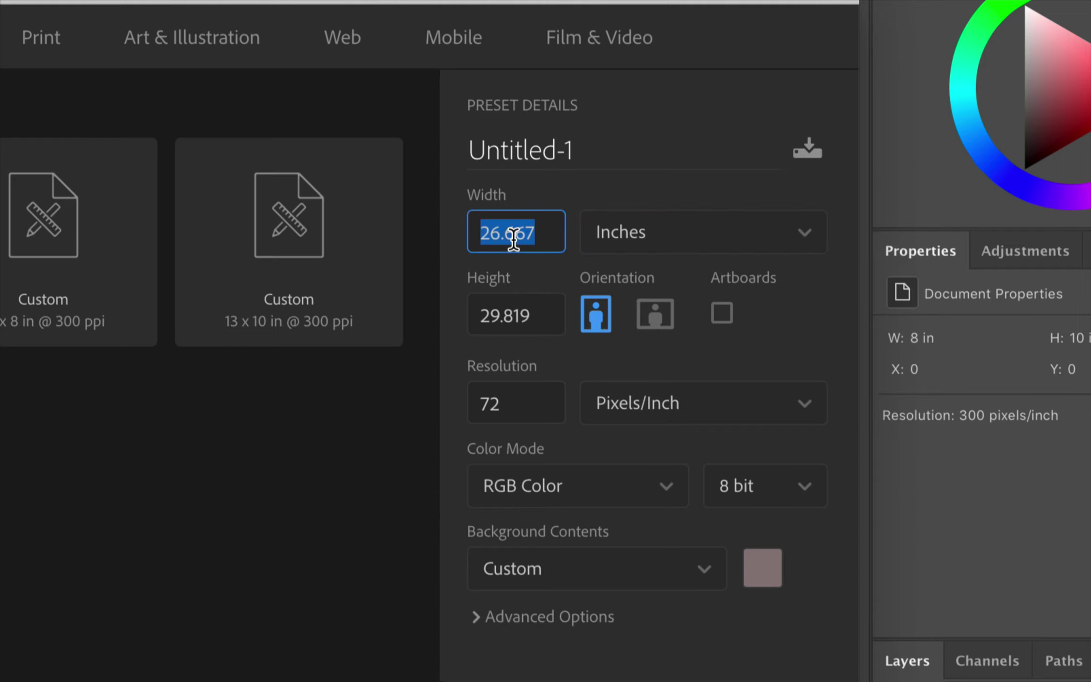
{"action": "type", "text": "8"}
{"action": "key", "text": "Tab"}
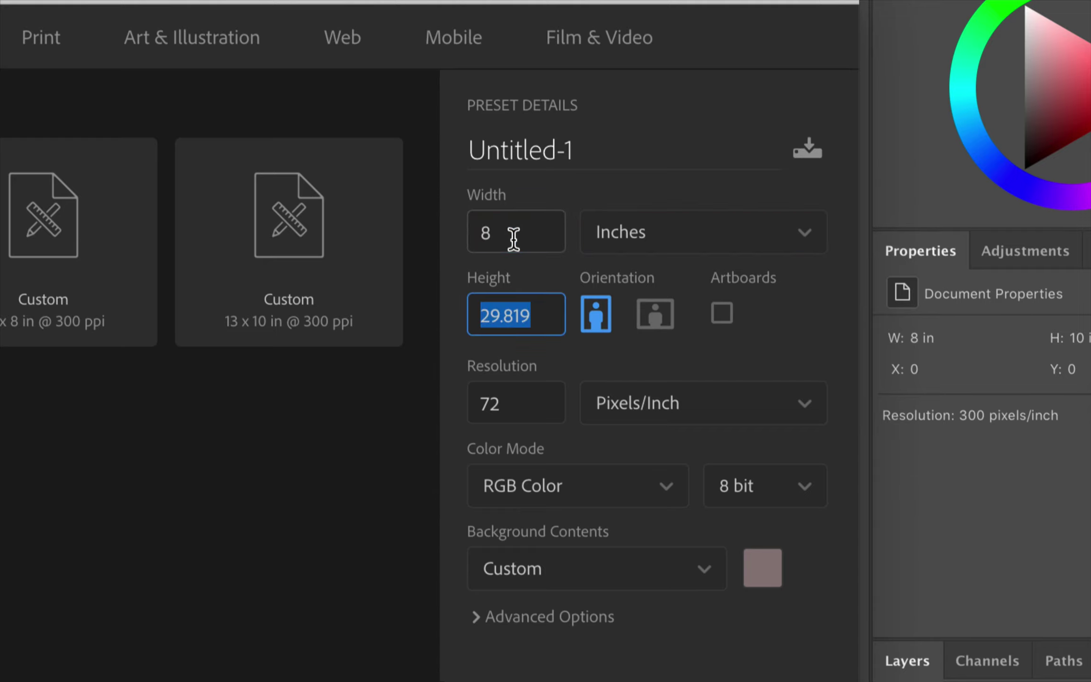
{"action": "type", "text": "10"}
{"action": "key", "text": "Tab"}
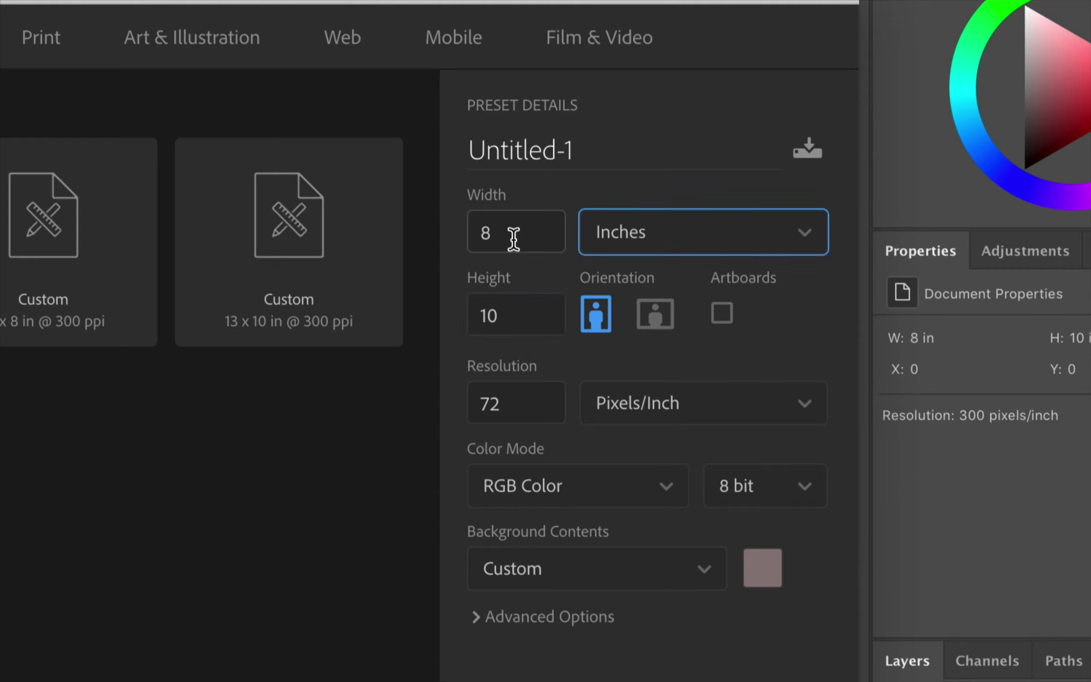
Step: Set its resolution to 300 ppi and background colour to ffffff, then create it
{"action": "left_click", "coordinate": [494, 408]}
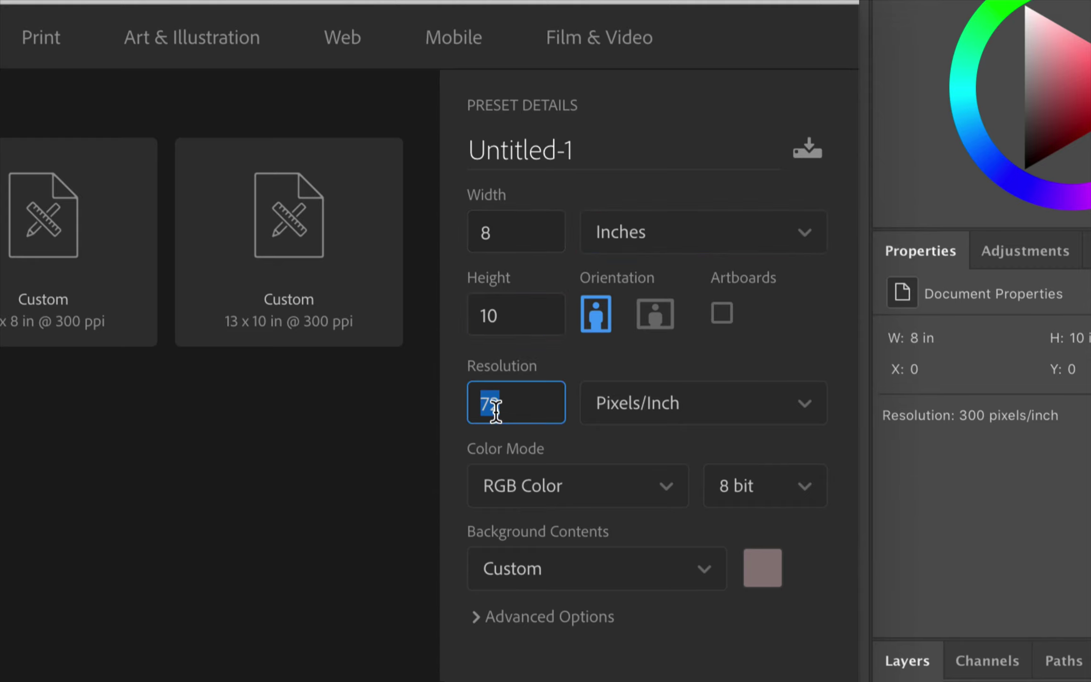
{"action": "type", "text": "300"}
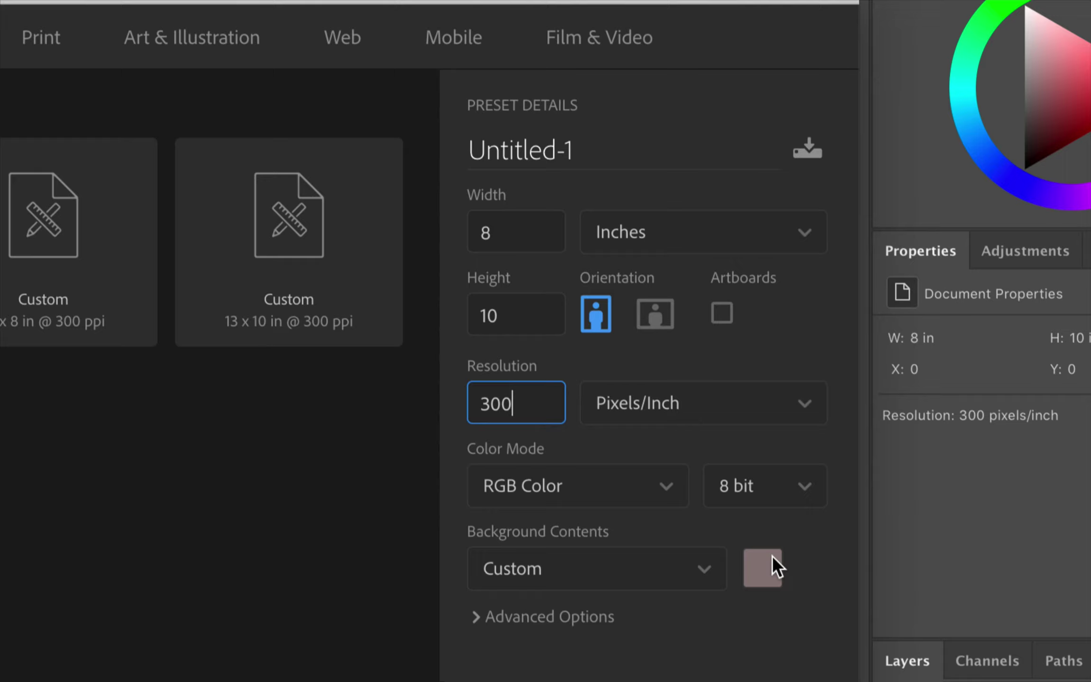
{"action": "left_click", "coordinate": [760, 576]}
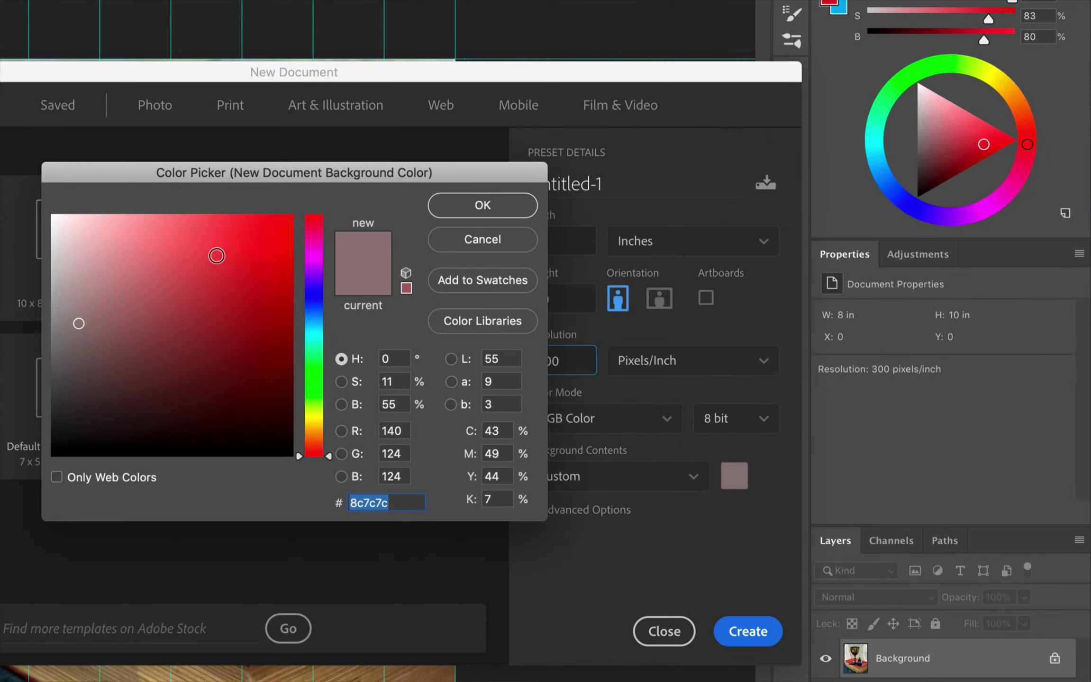
{"action": "type", "text": "ffffff"}
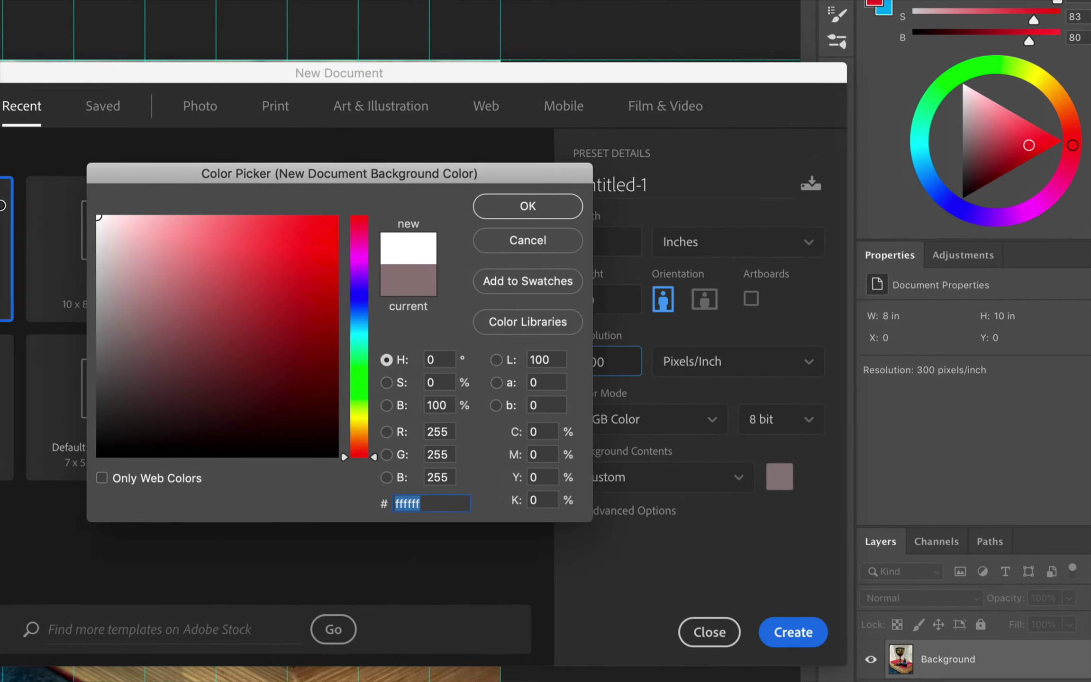
{"action": "left_click", "coordinate": [560, 214]}
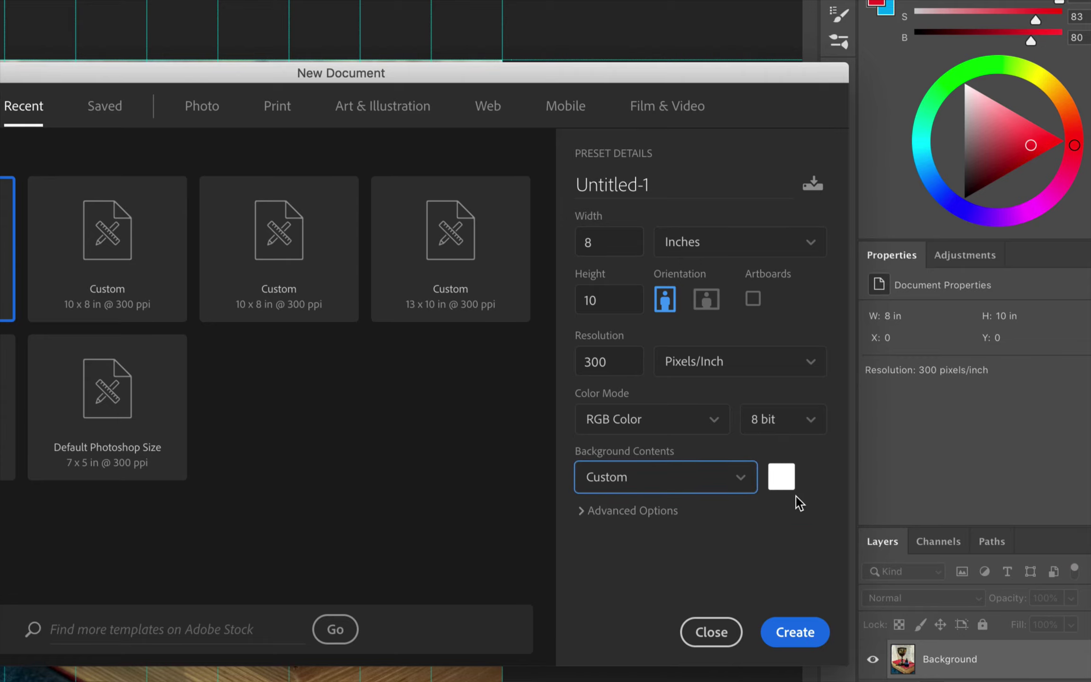
{"action": "left_click", "coordinate": [790, 635]}
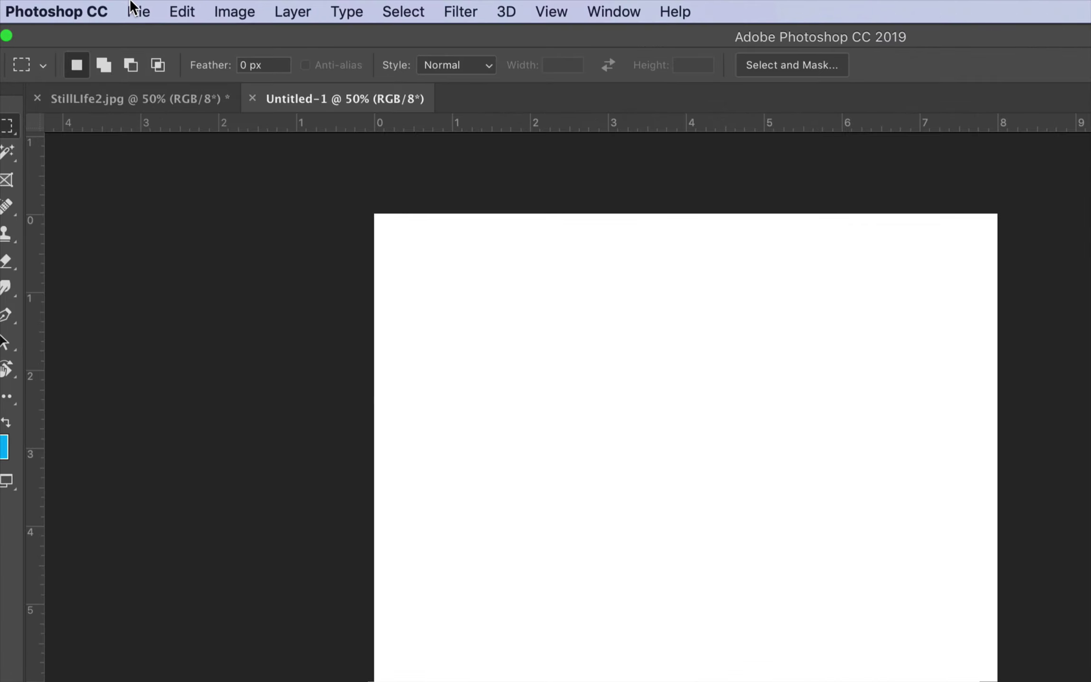
Step: Use Place Embedded, preview the my textures tray photos, and select IMG_20200530_162213.jpg
{"action": "left_click", "coordinate": [117, 6]}
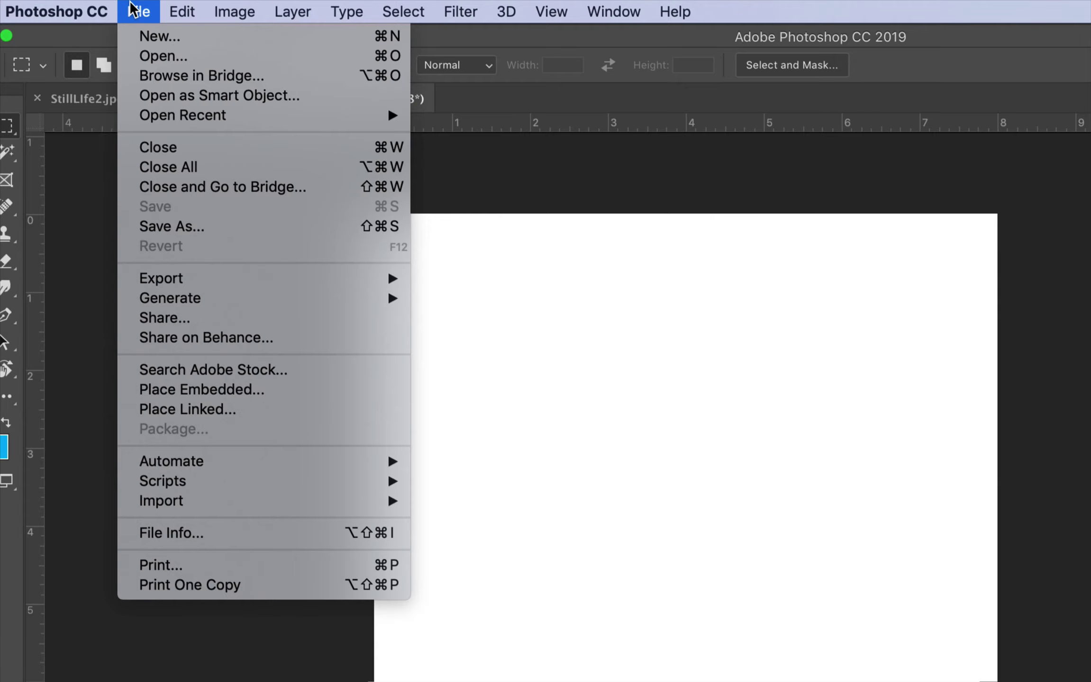
{"action": "left_click", "coordinate": [182, 391]}
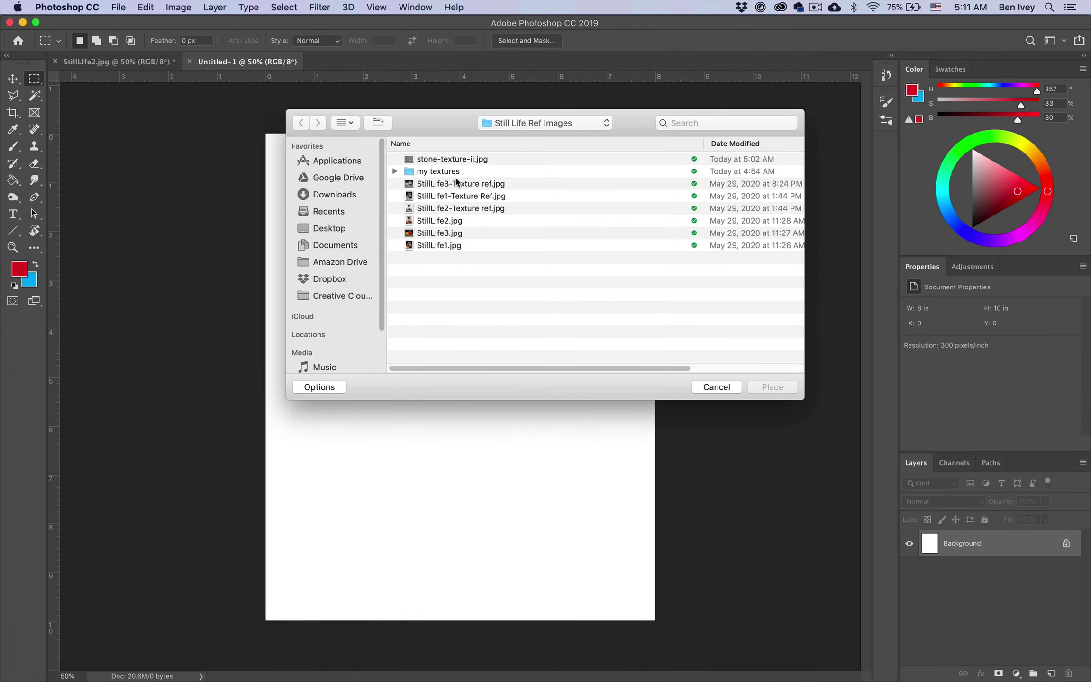
{"action": "left_click", "coordinate": [395, 172]}
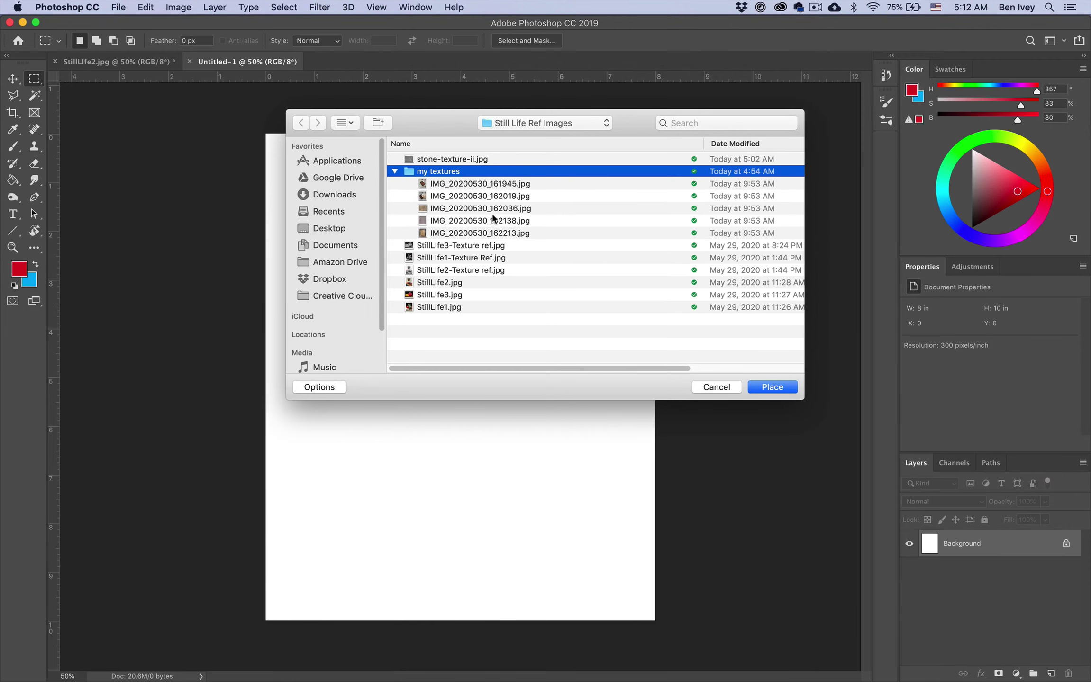
{"action": "left_click", "coordinate": [494, 185]}
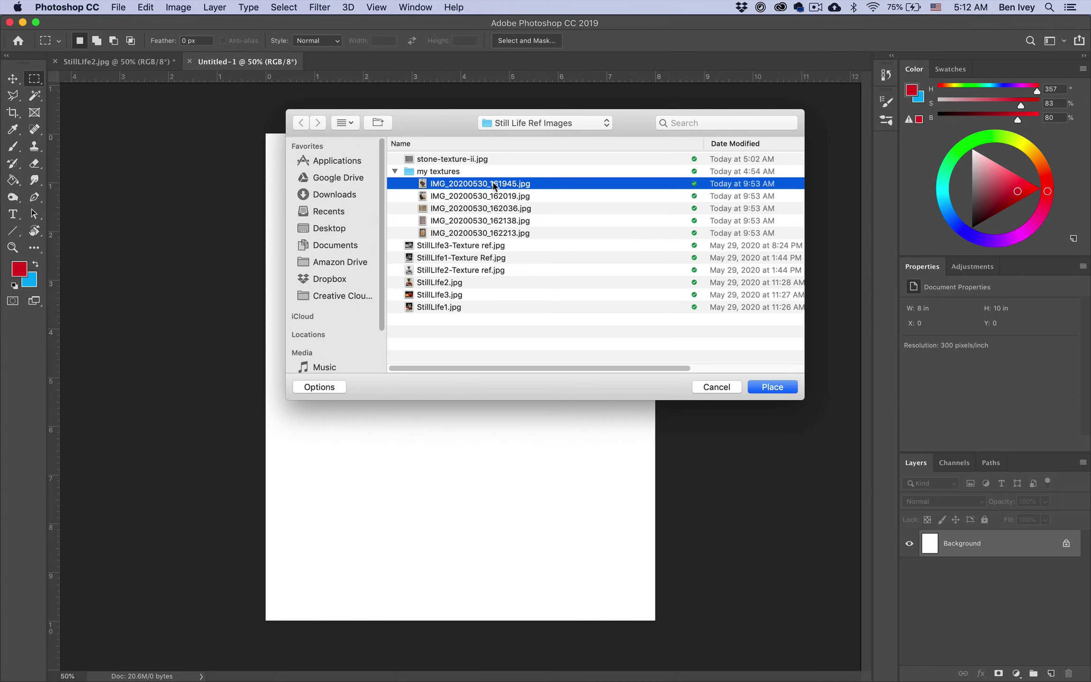
{"action": "key", "text": "space"}
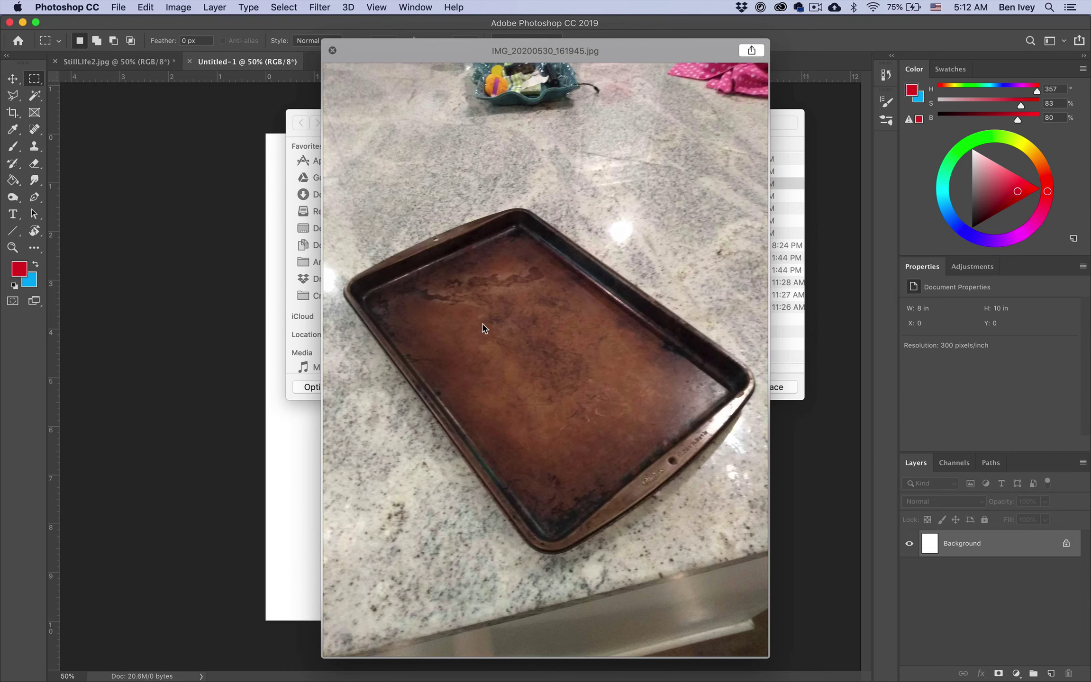
{"action": "key", "text": "space"}
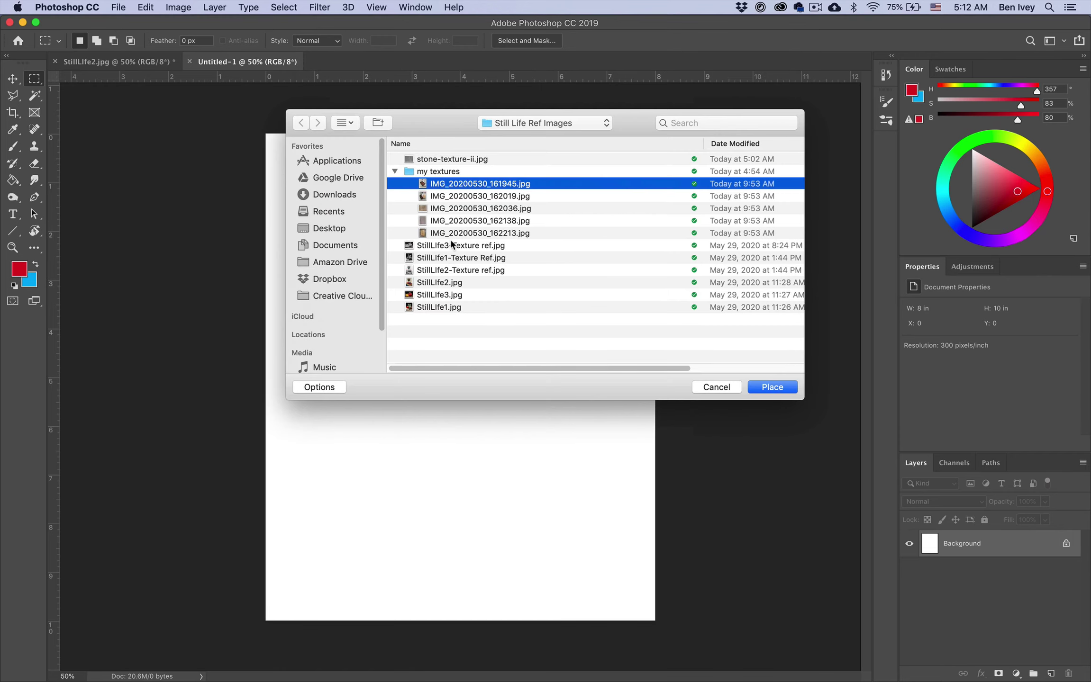
{"action": "left_click", "coordinate": [449, 234]}
{"action": "key", "text": "space"}
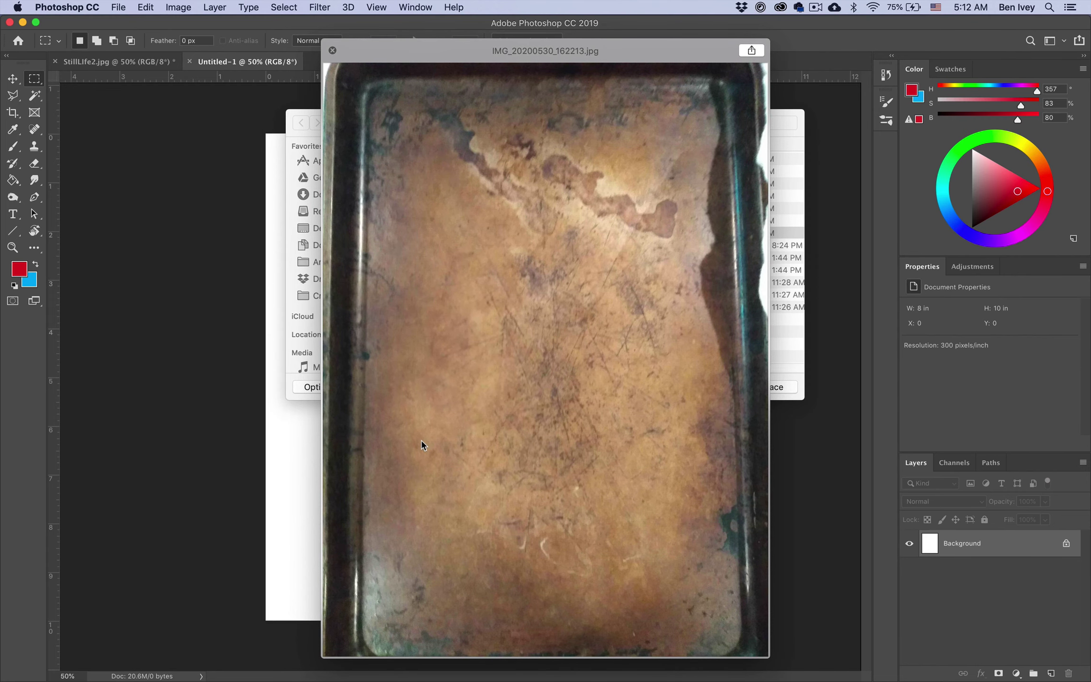
{"action": "key", "text": "space"}
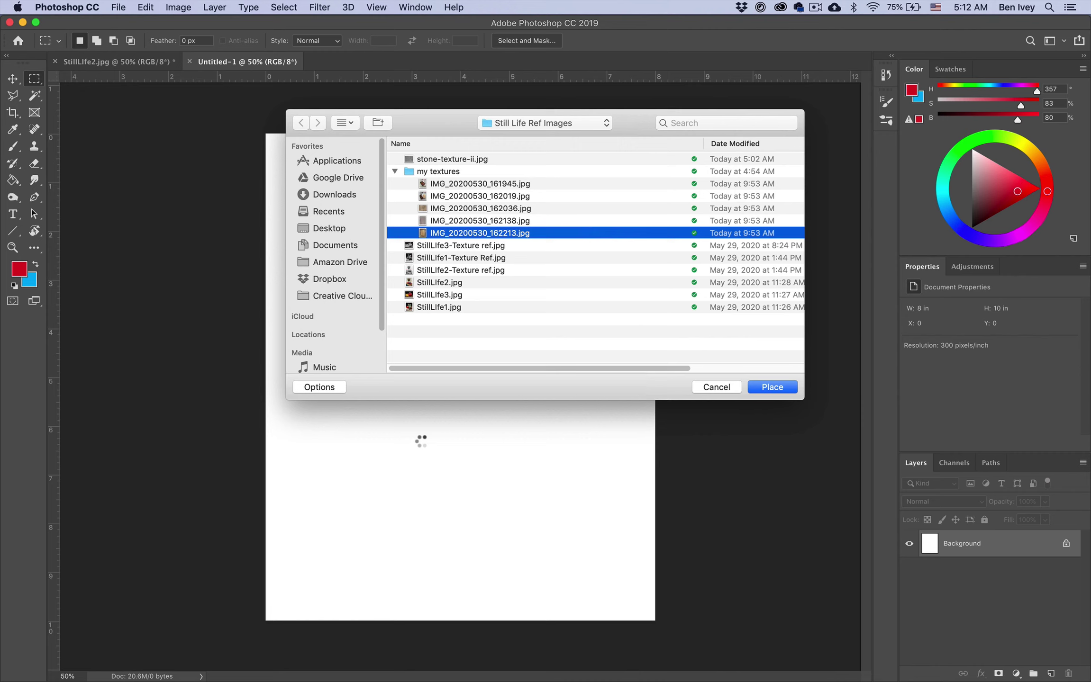
Step: Place the tray texture, then scale and shift it until it overflows every canvas edge
{"action": "key", "text": "Return"}
{"action": "left_click", "coordinate": [15, 81]}
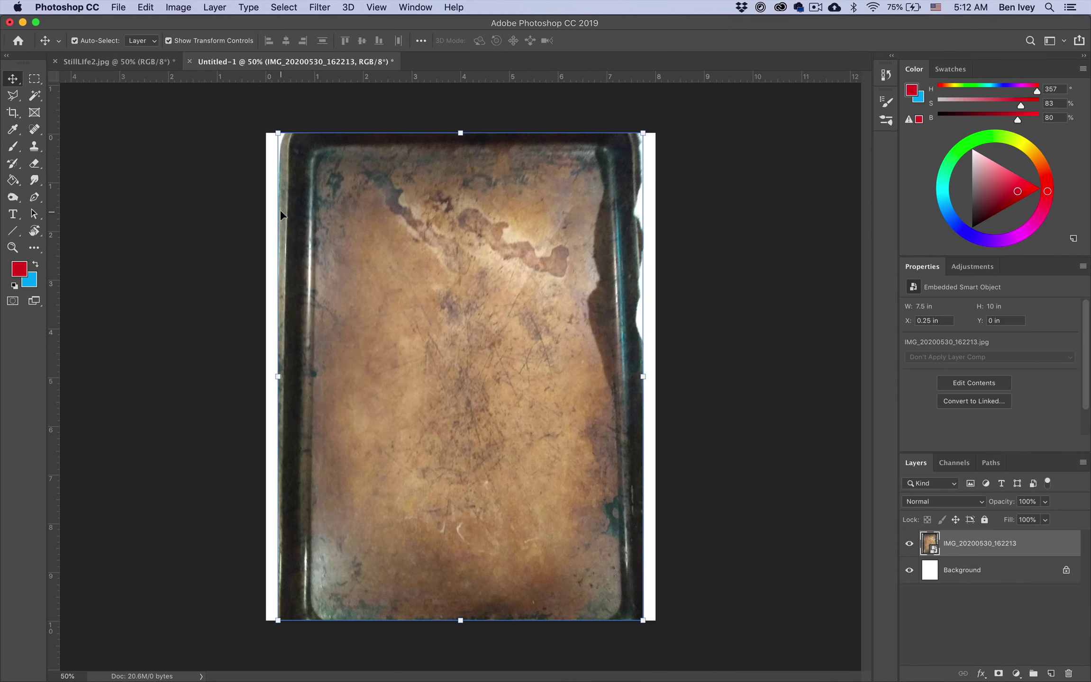
{"action": "key", "text": "ctrl+t"}
{"action": "left_click_drag", "start_coordinate": [264, 123], "coordinate": [209, 48]}
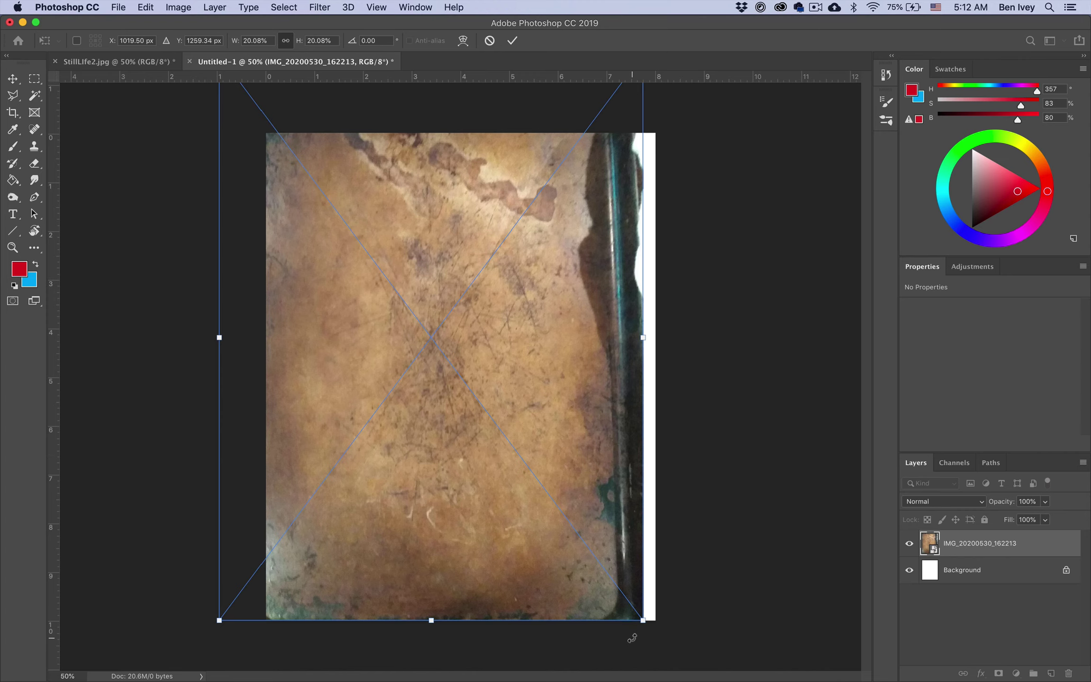
{"action": "left_click_drag", "start_coordinate": [643, 621], "coordinate": [718, 681]}
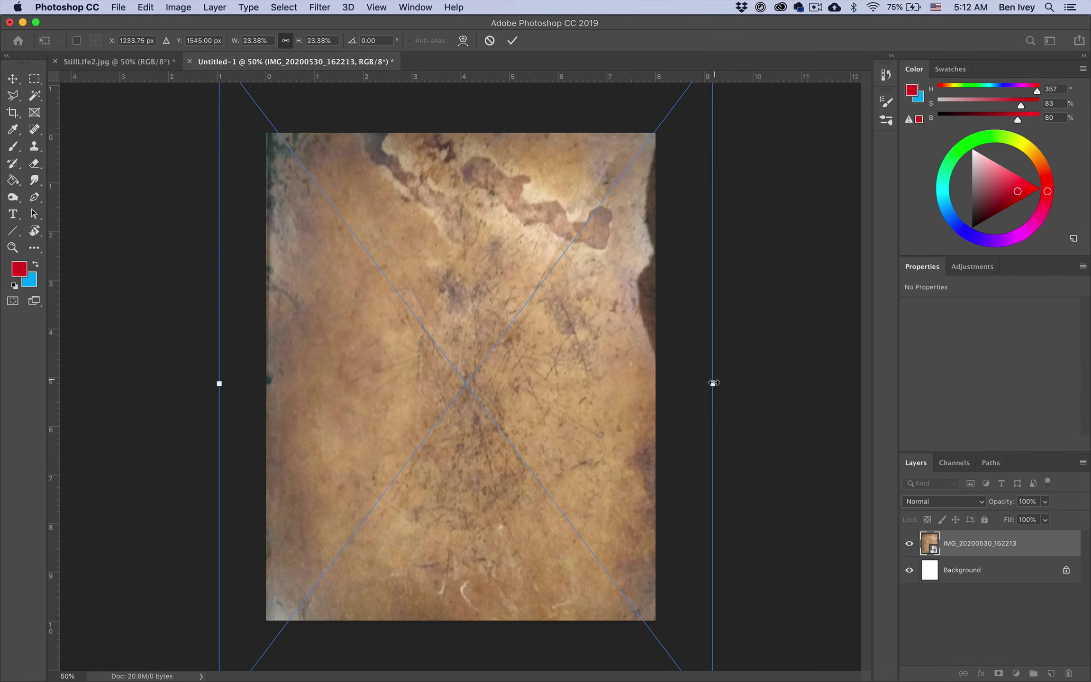
{"action": "left_click_drag", "start_coordinate": [713, 384], "coordinate": [743, 383]}
{"action": "left_click_drag", "start_coordinate": [502, 383], "coordinate": [487, 289]}
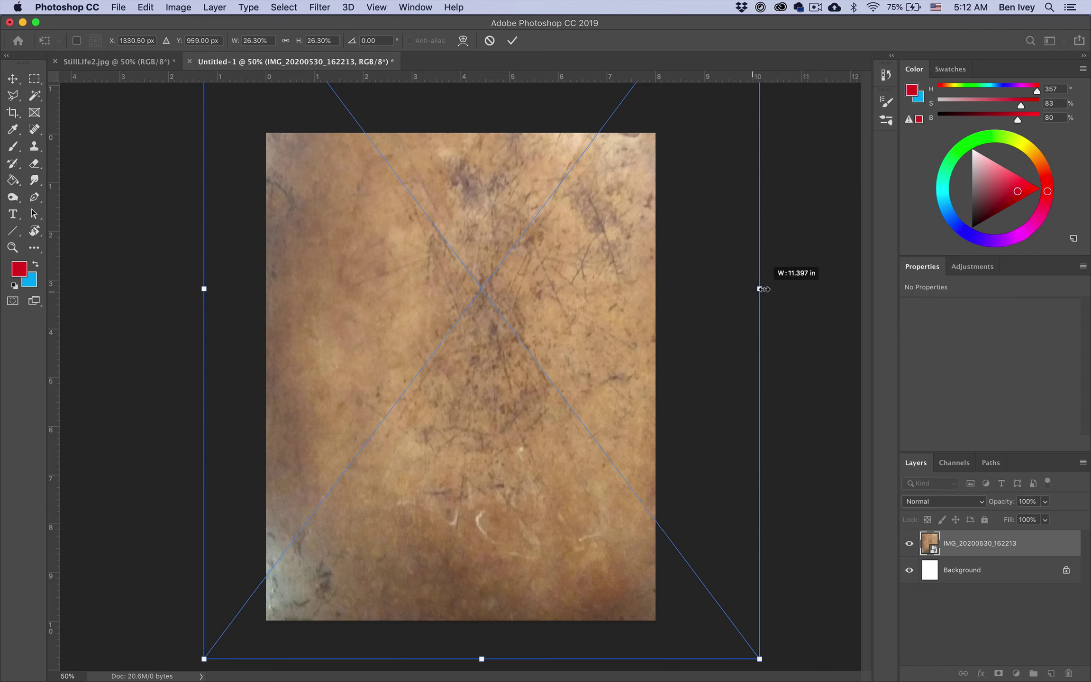
{"action": "left_click_drag", "start_coordinate": [548, 309], "coordinate": [530, 307]}
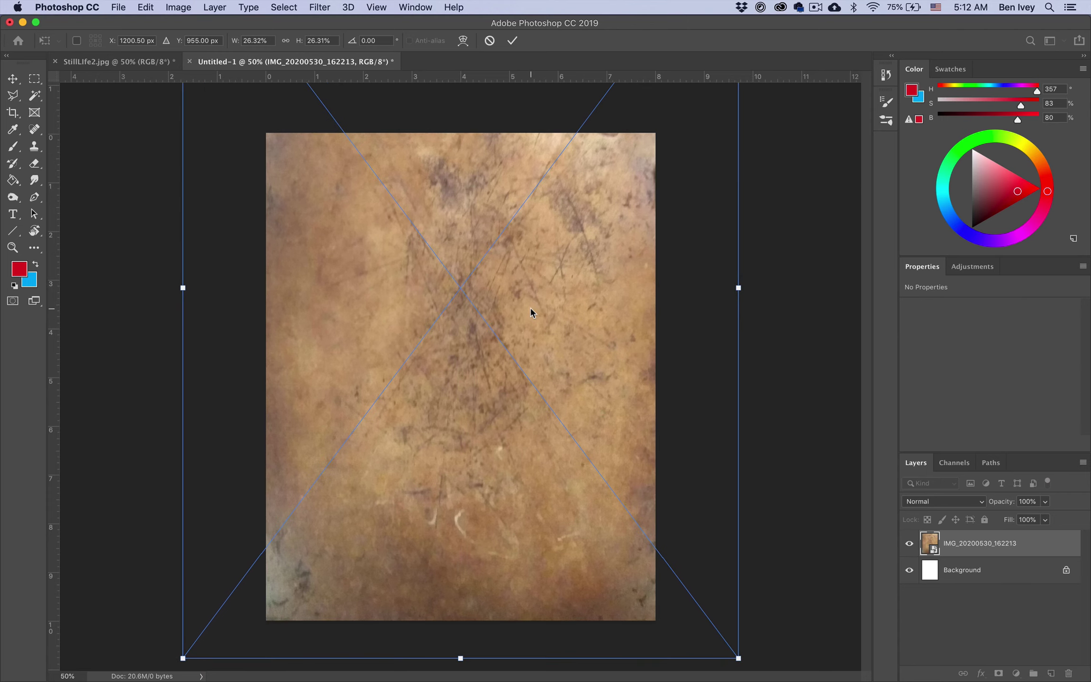
{"action": "key", "text": "Return"}
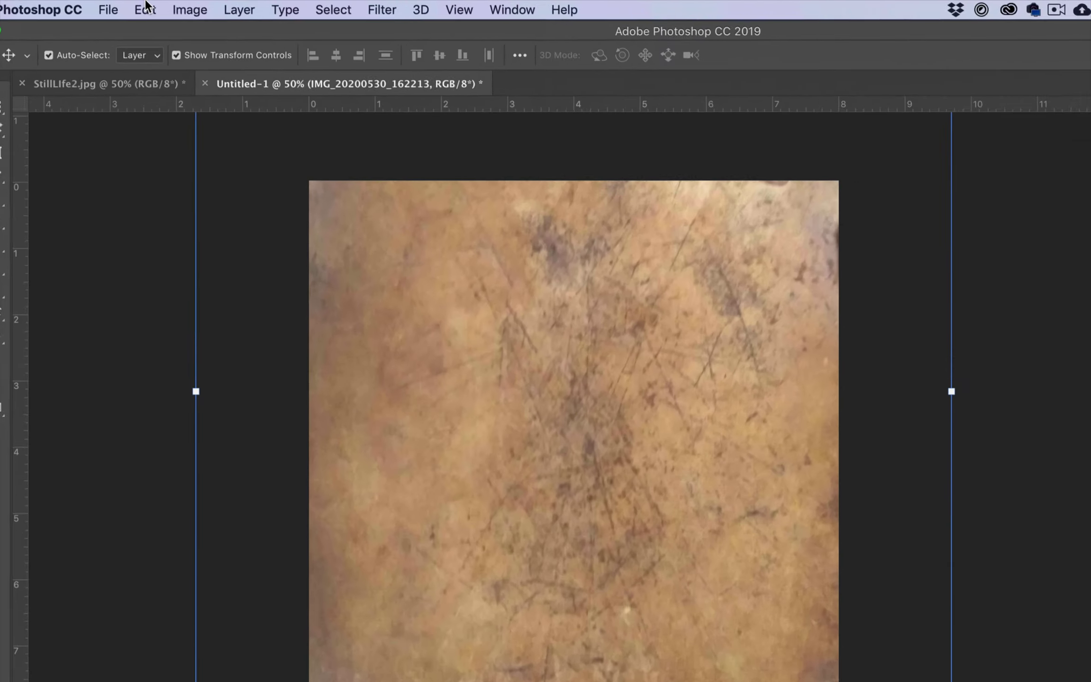
Step: Colorize the texture with Hue/Saturation to slate blue: Hue 205, Saturation +17, Lightness −17
{"action": "left_click", "coordinate": [167, 6]}
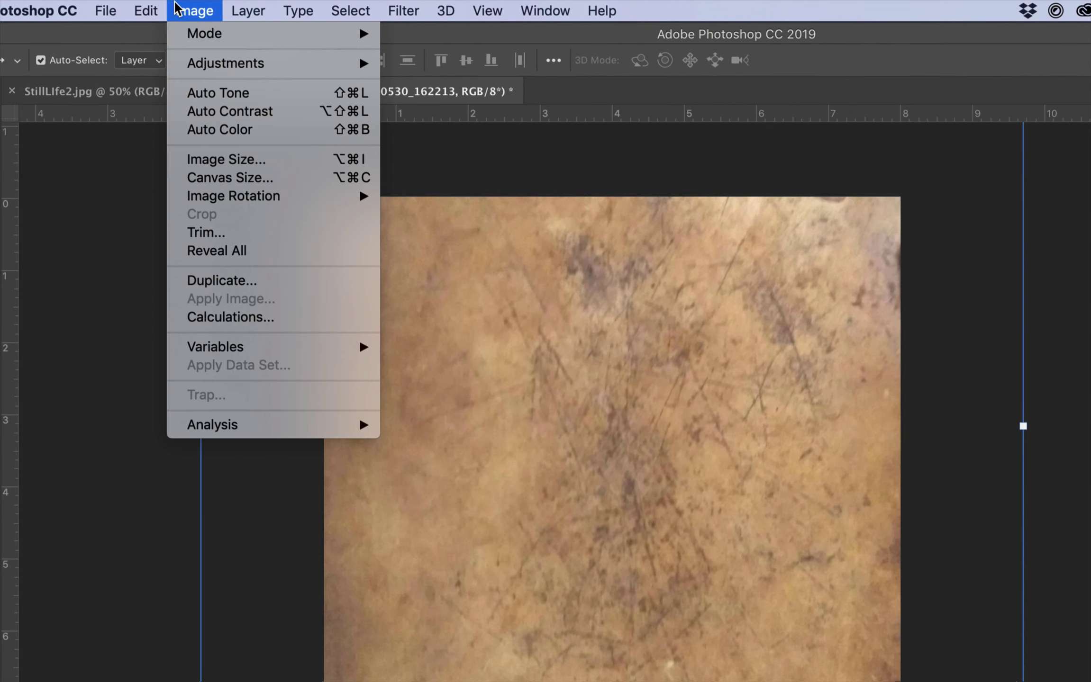
{"action": "mouse_move", "coordinate": [334, 64]}
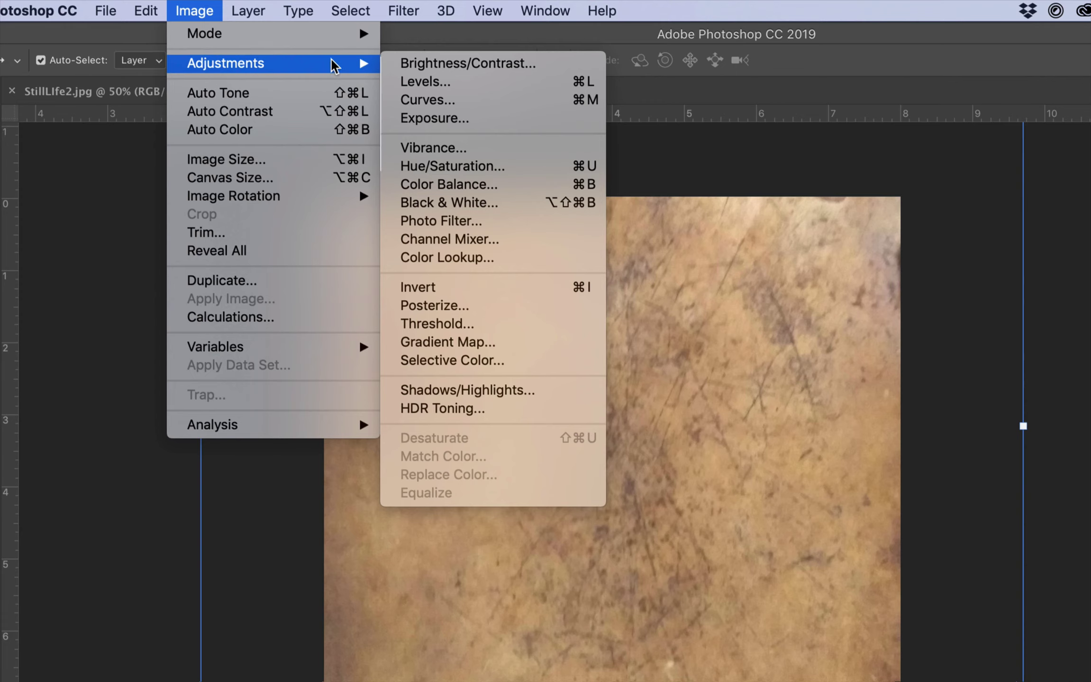
{"action": "left_click", "coordinate": [510, 164]}
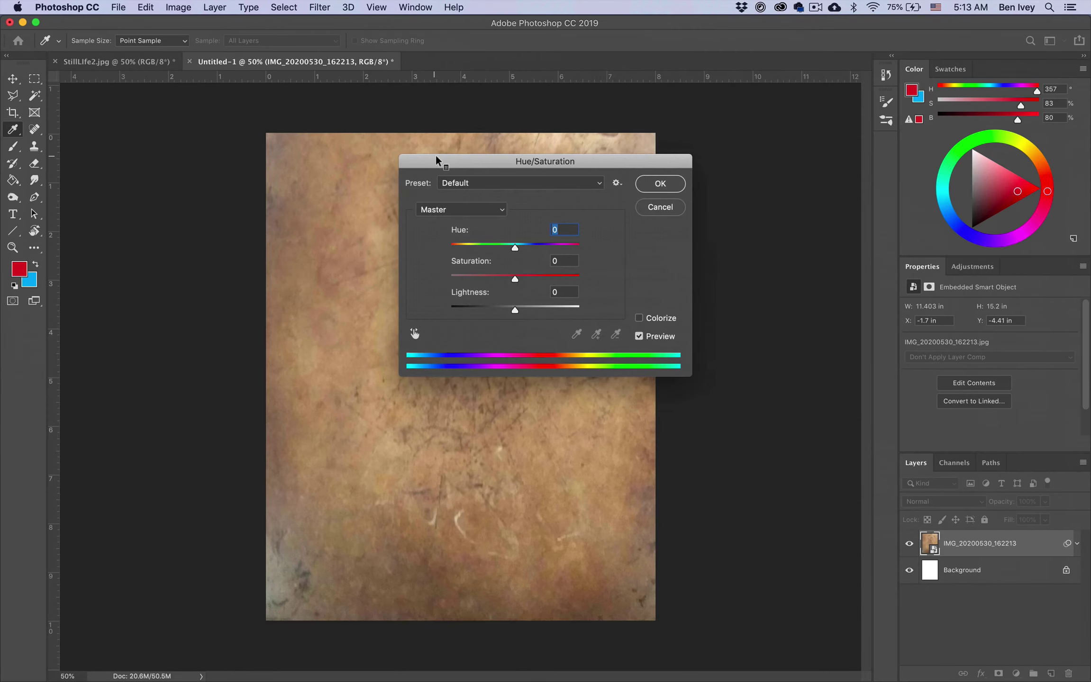
{"action": "left_click_drag", "start_coordinate": [436, 155], "coordinate": [561, 243]}
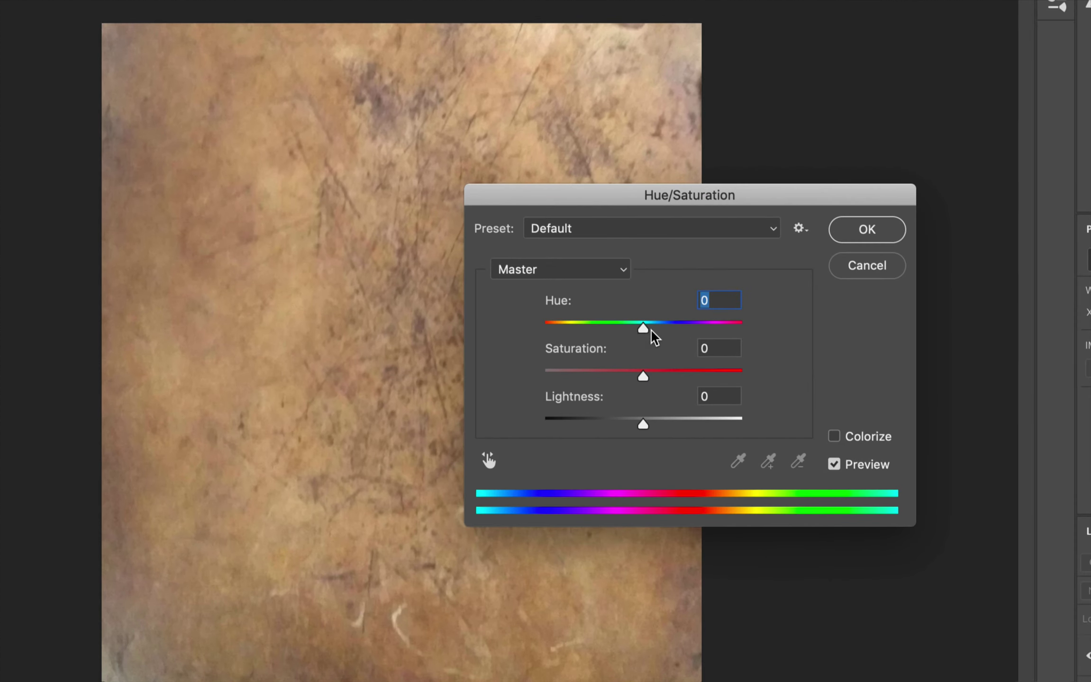
{"action": "mouse_move", "coordinate": [644, 328]}
{"action": "left_mouse_down"}
{"action": "mouse_move", "coordinate": [721, 331]}
{"action": "mouse_move", "coordinate": [660, 330]}
{"action": "left_mouse_up"}
{"action": "left_click", "coordinate": [833, 437]}
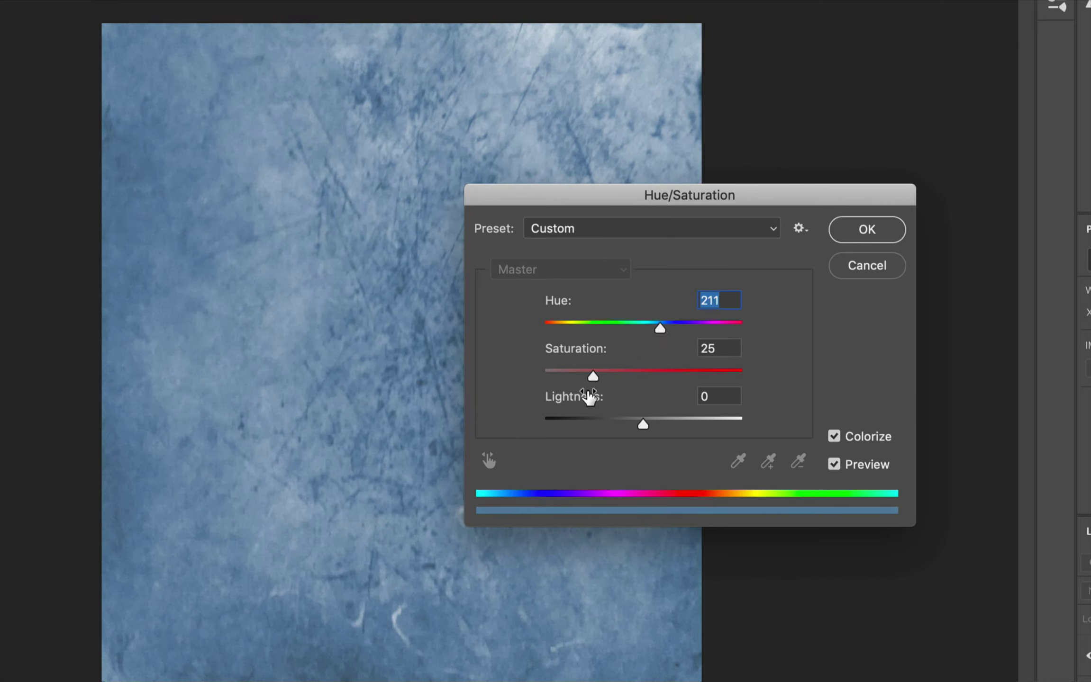
{"action": "left_click_drag", "start_coordinate": [643, 425], "coordinate": [623, 429]}
{"action": "left_click_drag", "start_coordinate": [590, 378], "coordinate": [579, 381]}
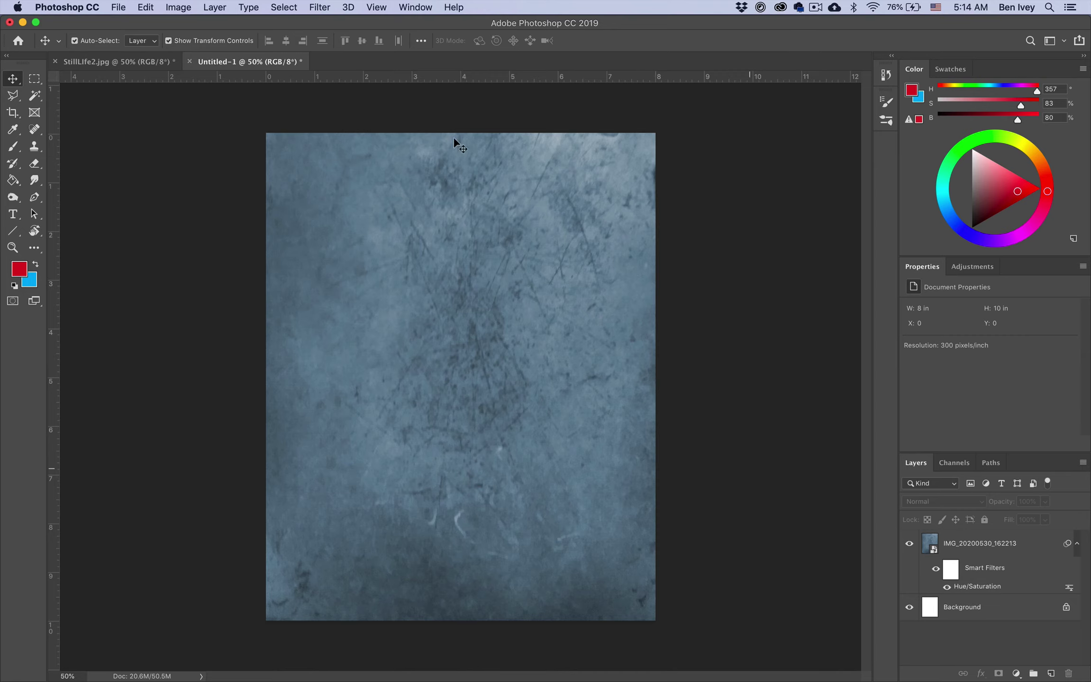
Step: Run Layer > Flatten Image to merge the tinted texture into Background
{"action": "left_click", "coordinate": [210, 5]}
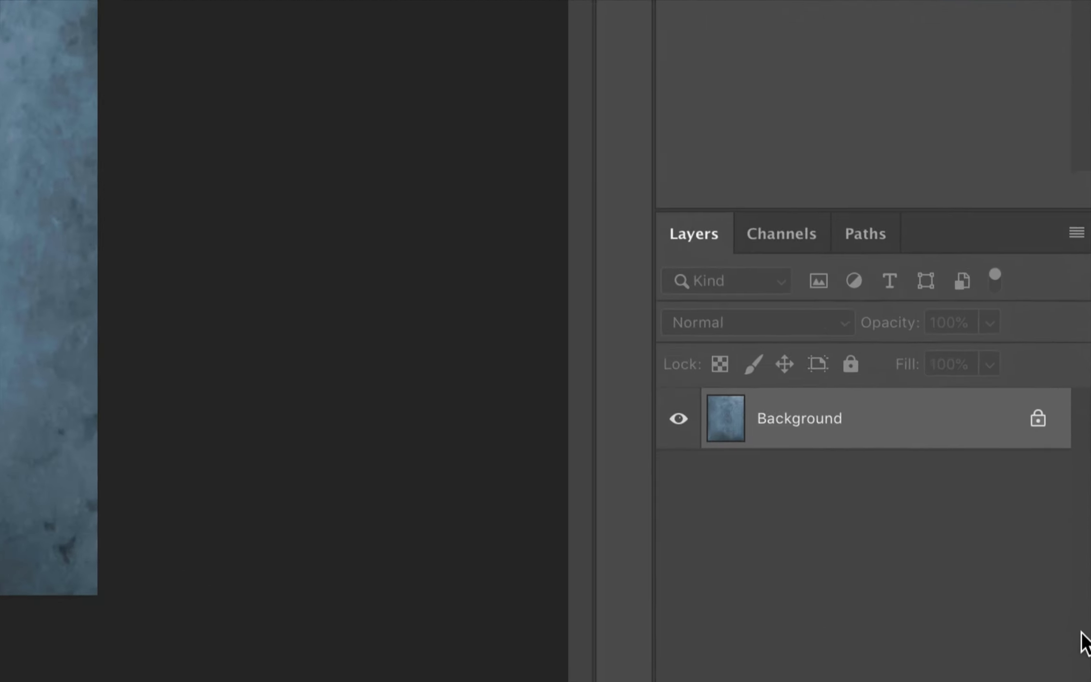
Step: Add a new empty layer above Background and name it 'Ref Layer'
{"action": "left_click", "coordinate": [1001, 661]}
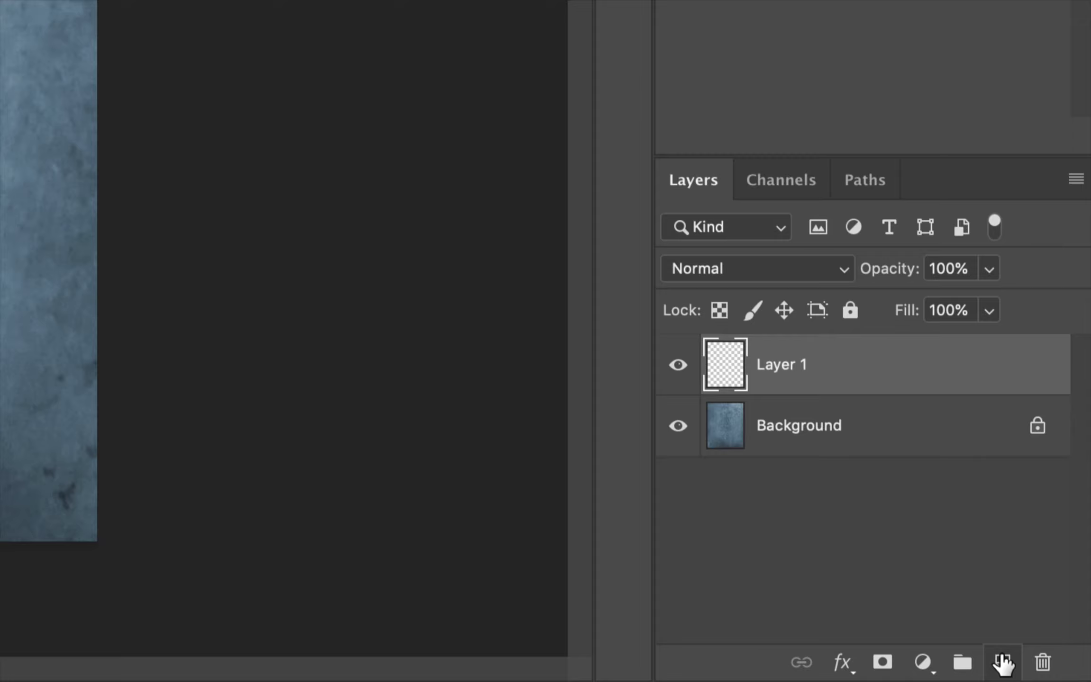
{"action": "double_click", "coordinate": [778, 366]}
{"action": "type", "text": "Ref "}
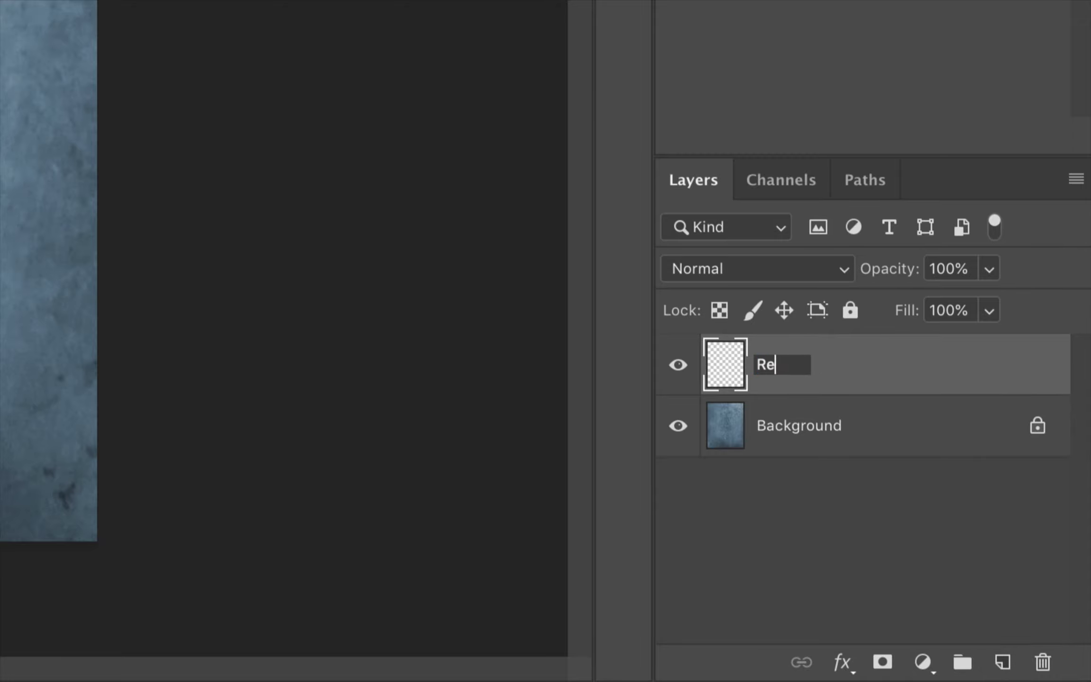
{"action": "type", "text": "Layer"}
{"action": "key", "text": "Return"}
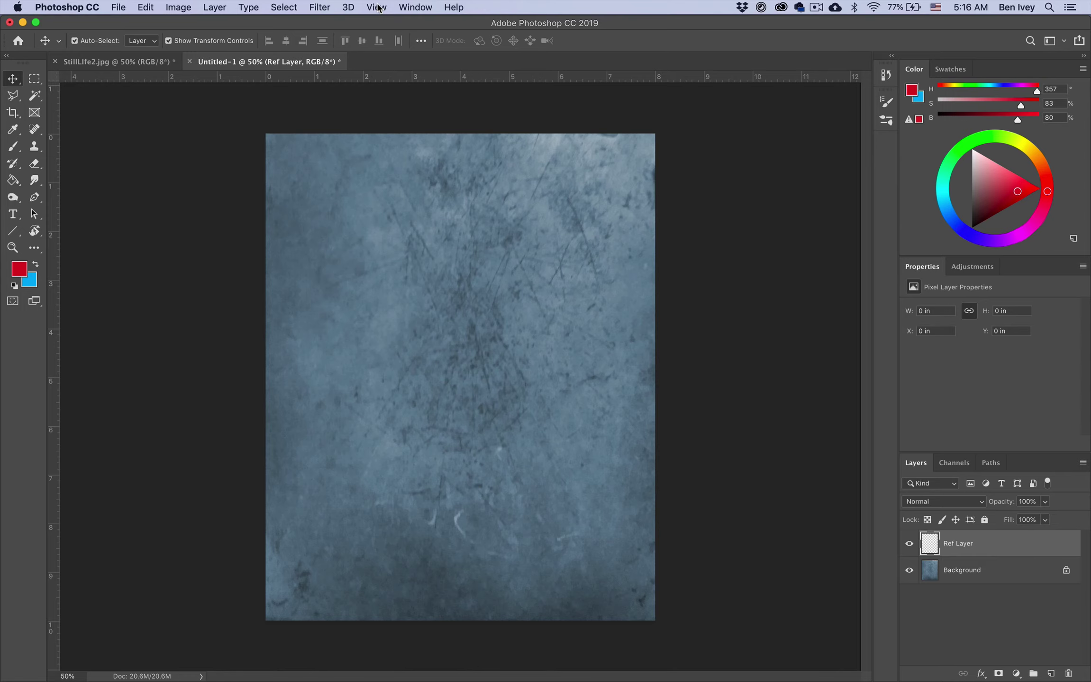
Step: Create a New Guide Layout of 8 columns and 10 rows
{"action": "left_click", "coordinate": [377, 7]}
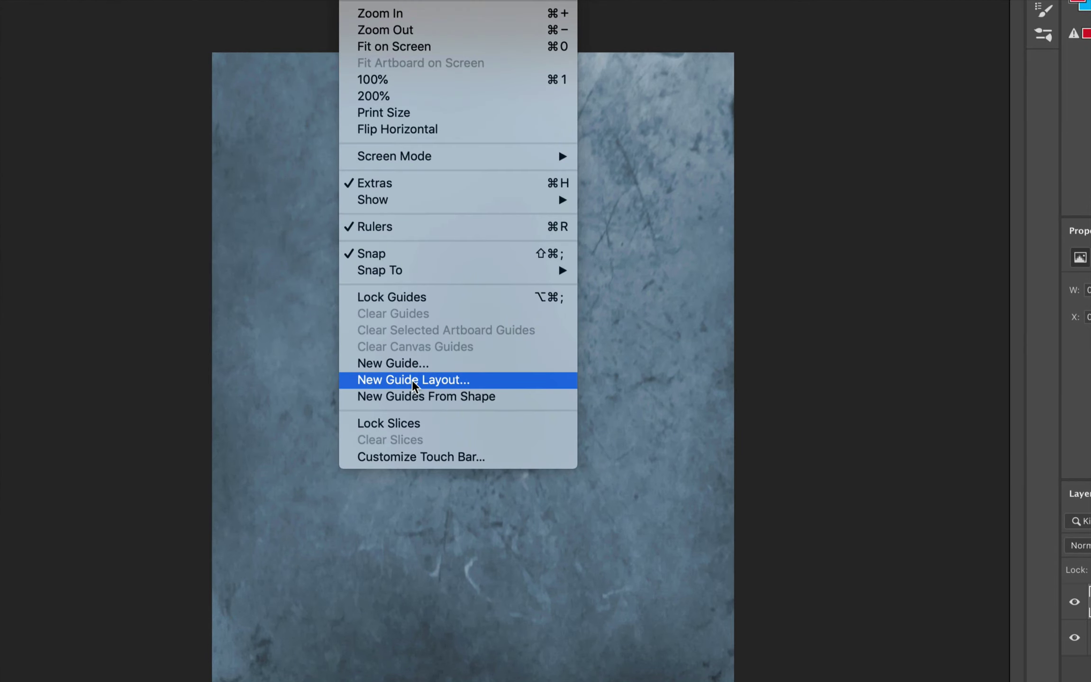
{"action": "left_click", "coordinate": [425, 377]}
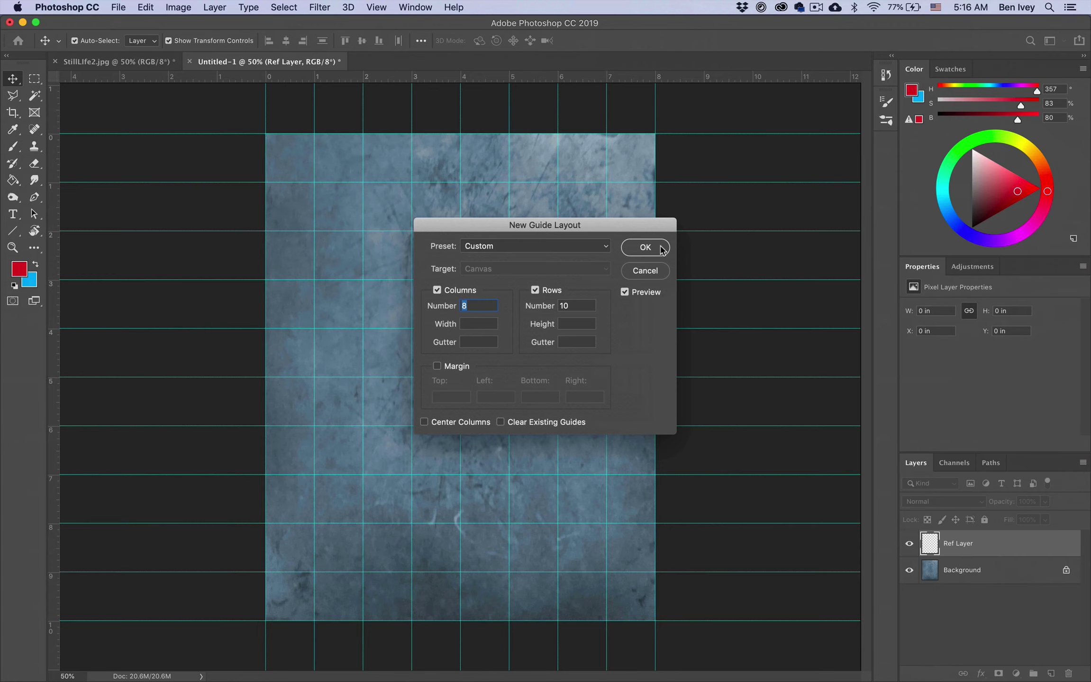
{"action": "left_click", "coordinate": [646, 247]}
{"action": "left_click", "coordinate": [205, 261]}
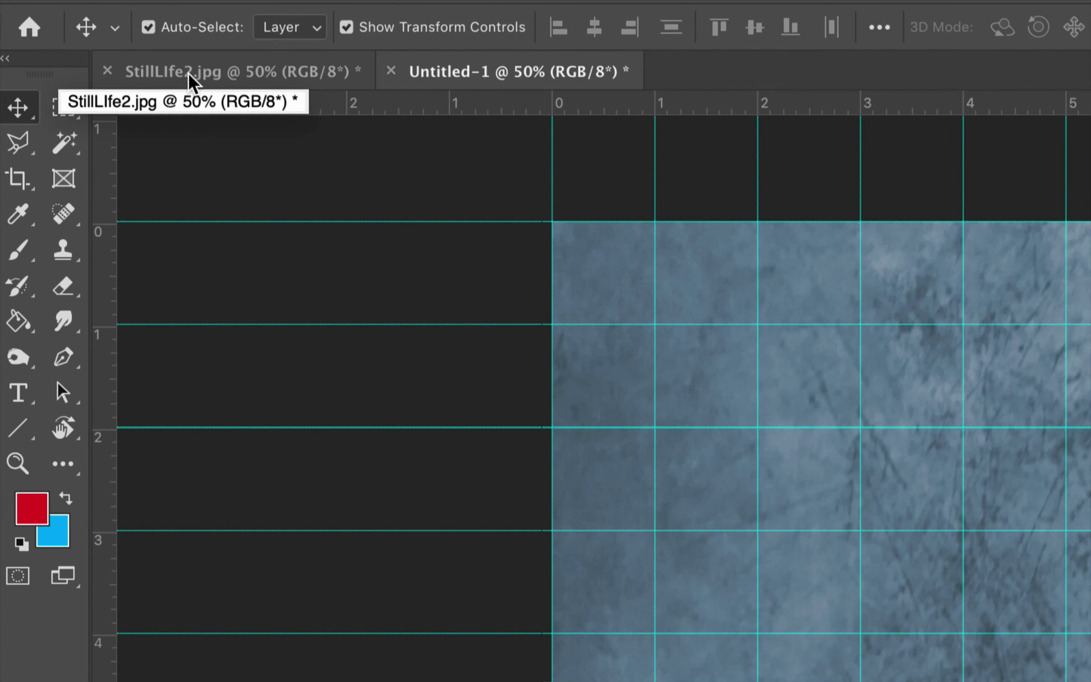
Step: Tile StillLIfe2.jpg beside Untitled-1, resize both panes, and fit the photo in its pane
{"action": "left_click_drag", "start_coordinate": [186, 78], "coordinate": [92, 111]}
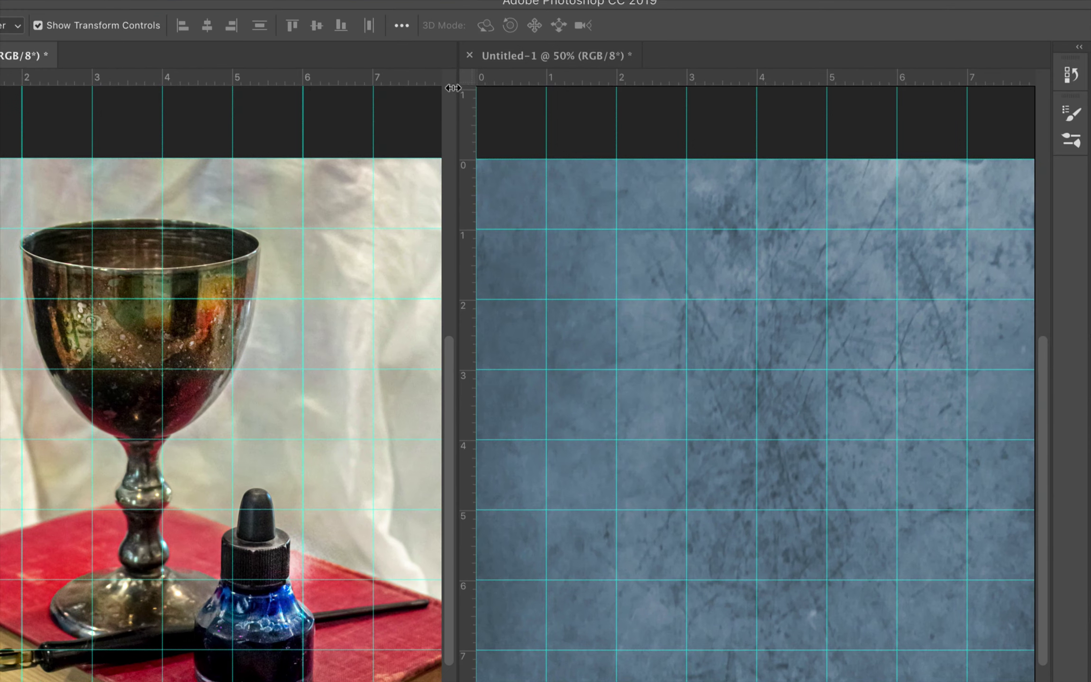
{"action": "left_click_drag", "start_coordinate": [459, 86], "coordinate": [65, 151]}
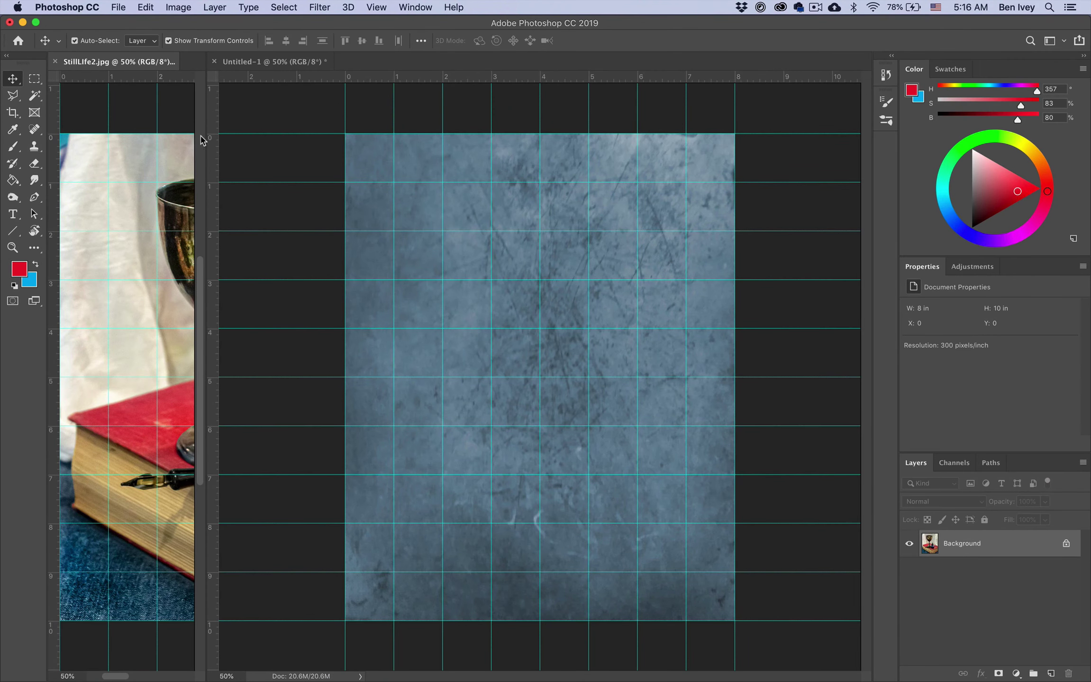
{"action": "left_click_drag", "start_coordinate": [208, 124], "coordinate": [250, 126]}
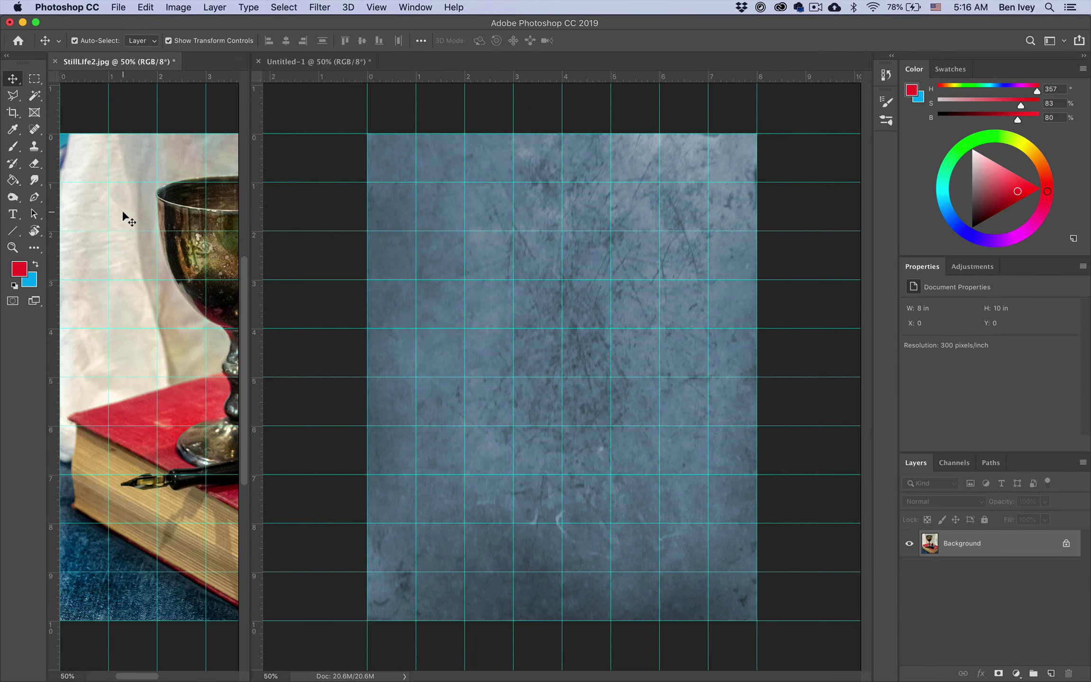
{"action": "key", "text": "super+0"}
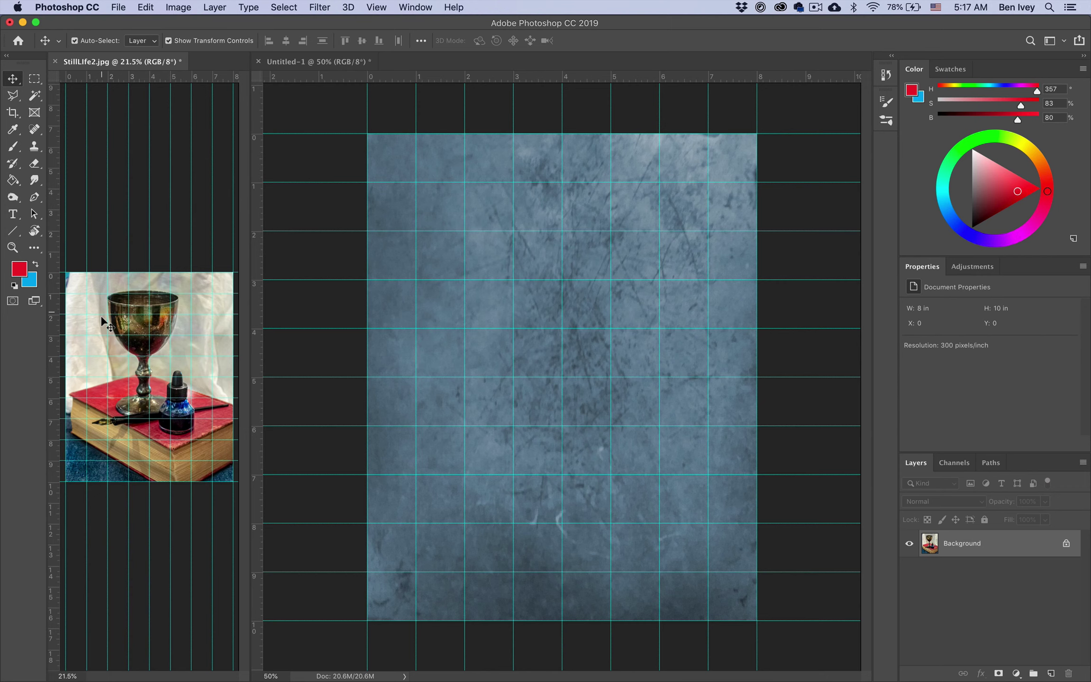
{"action": "scroll", "coordinate": [101, 313], "scroll_direction": "up", "scroll_amount": 3}
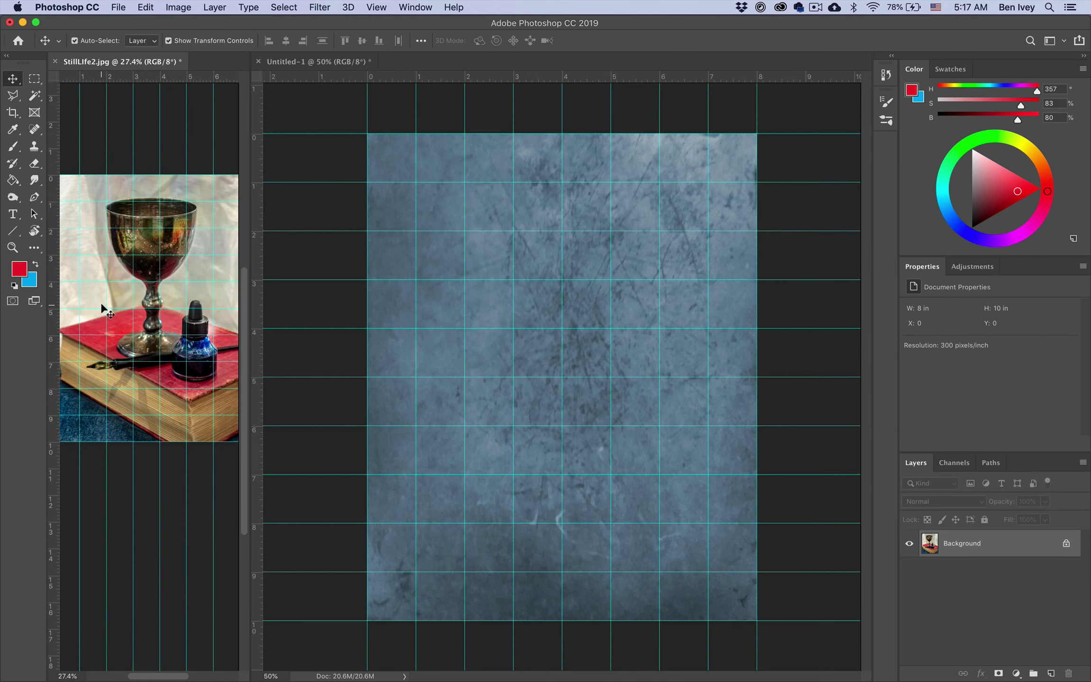
{"action": "left_click", "coordinate": [523, 347]}
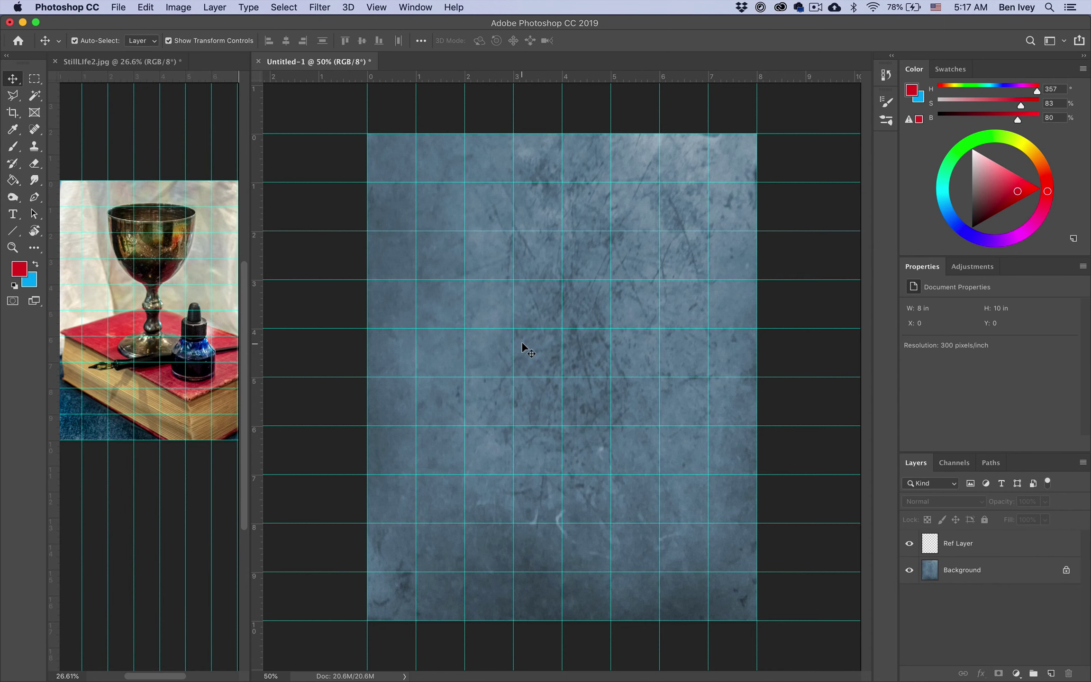
{"action": "scroll", "coordinate": [522, 342], "scroll_direction": "up", "scroll_amount": 3}
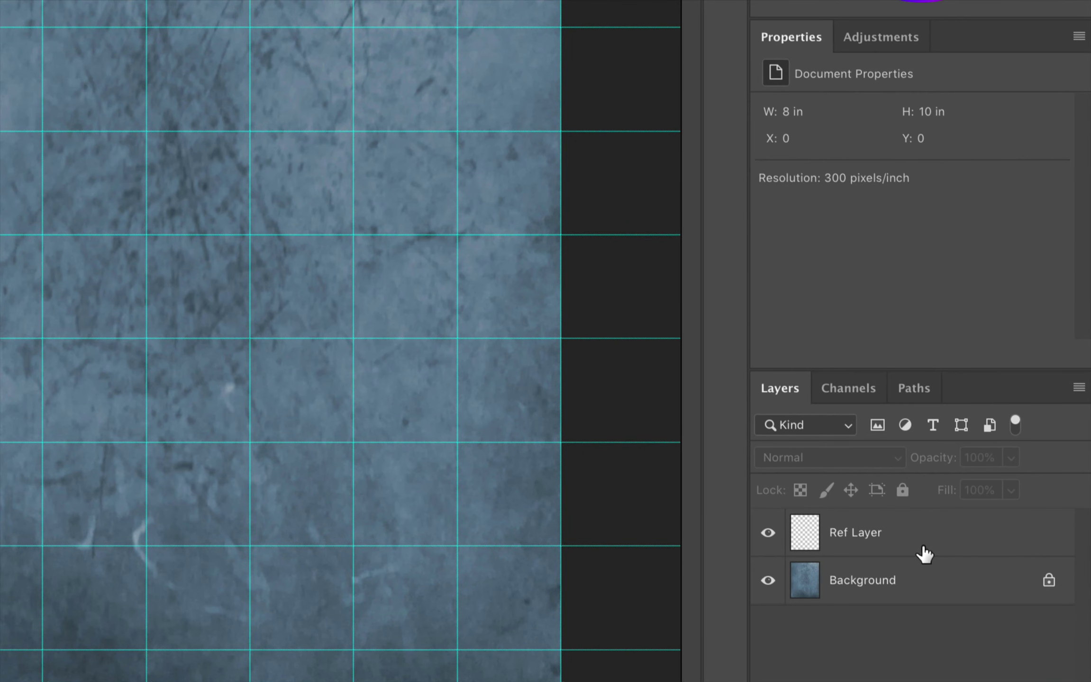
Step: Select Ref Layer and switch to the Pencil tool with the Charcoal Pencil preset
{"action": "left_click", "coordinate": [995, 551]}
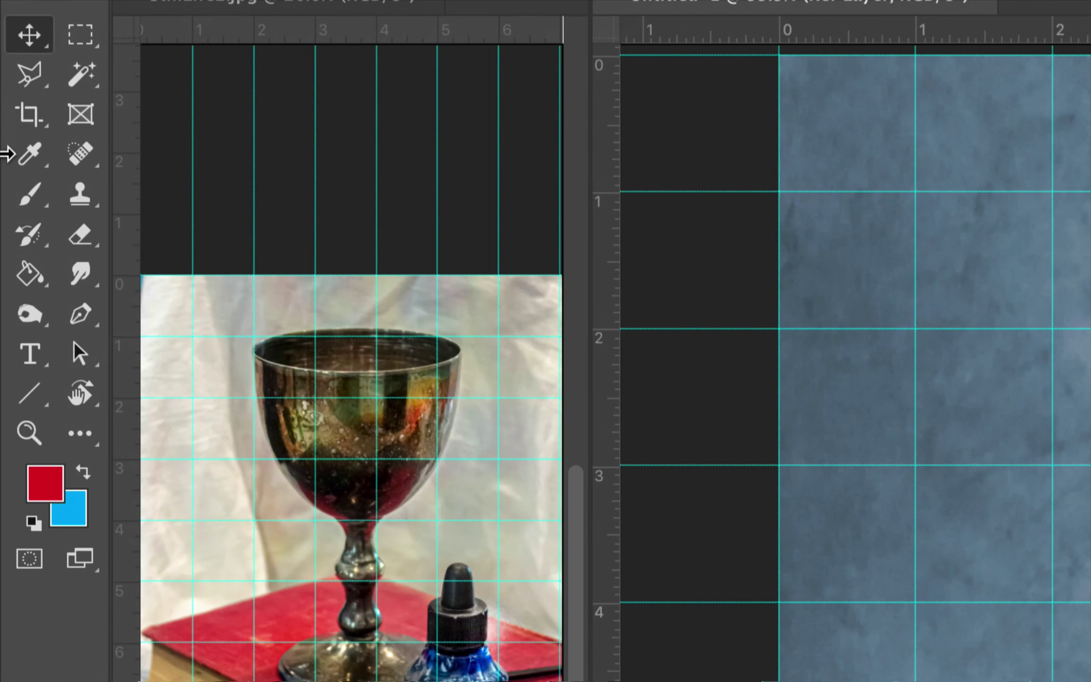
{"action": "left_click_drag", "start_coordinate": [12, 144], "coordinate": [42, 147]}
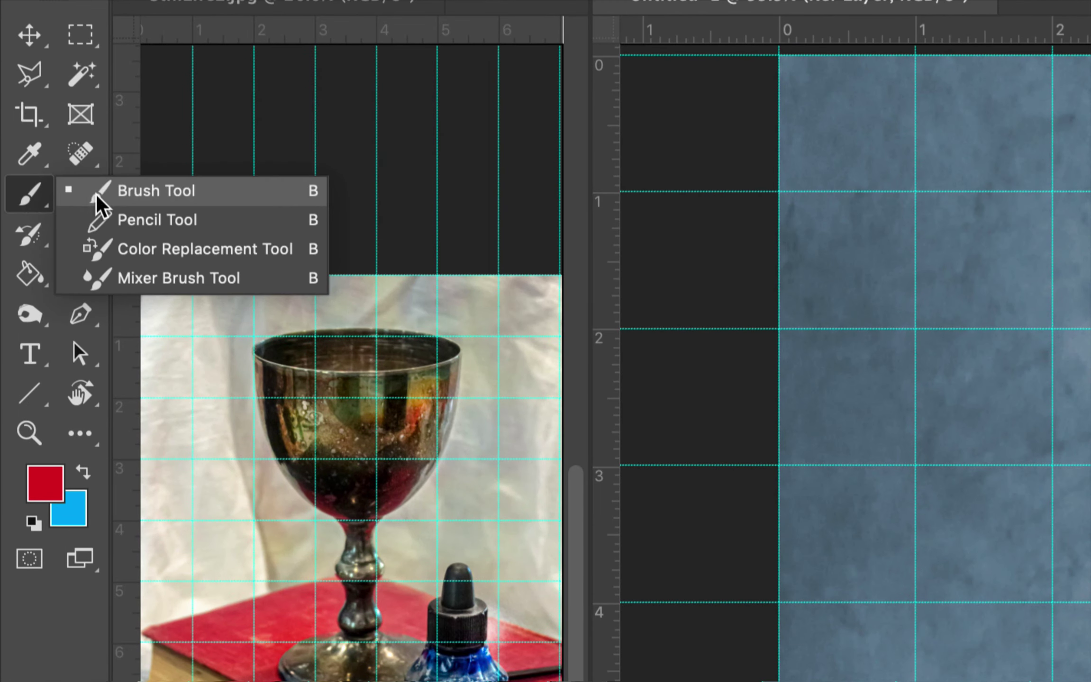
{"action": "left_click", "coordinate": [104, 211]}
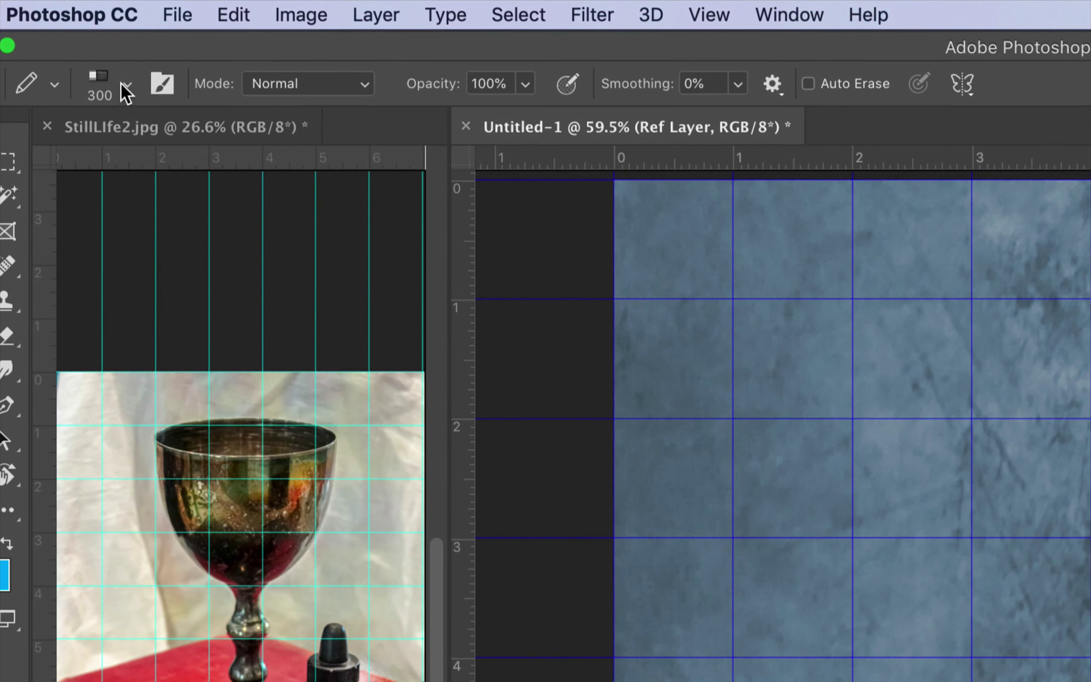
{"action": "left_click", "coordinate": [112, 49]}
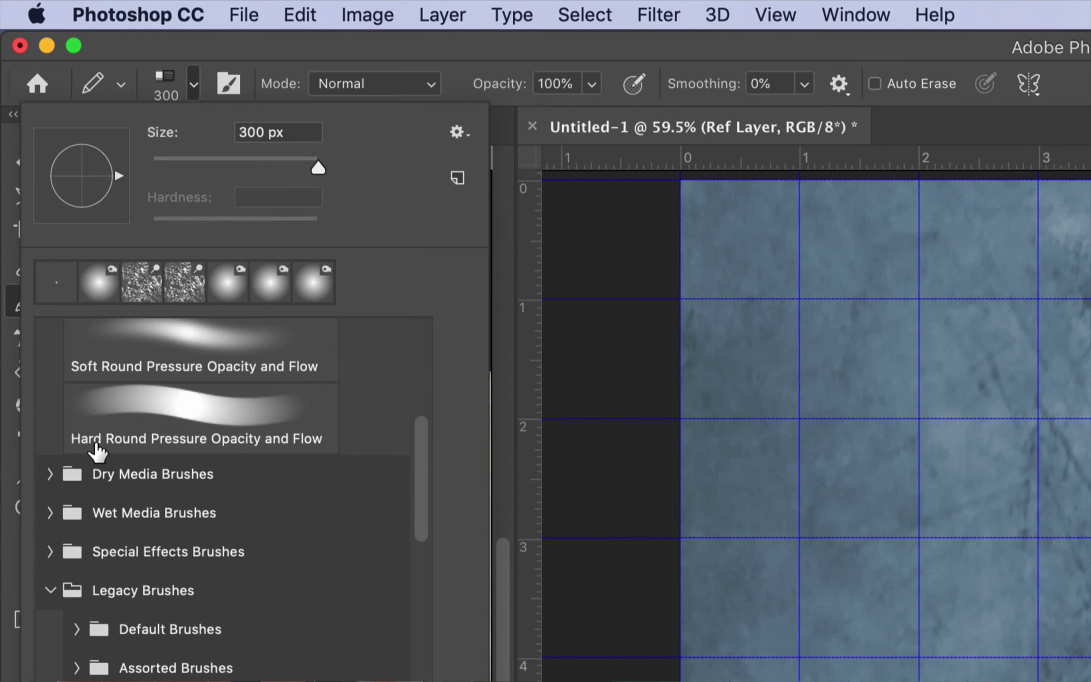
{"action": "scroll", "coordinate": [111, 593], "scroll_direction": "down", "scroll_amount": 15}
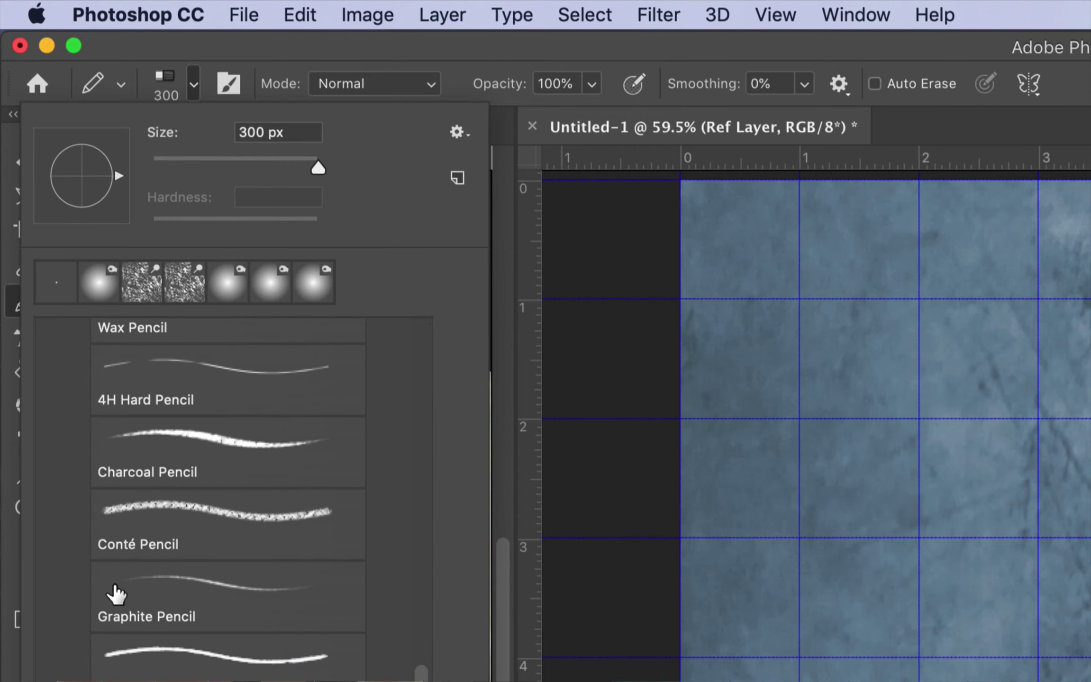
{"action": "left_click", "coordinate": [142, 469]}
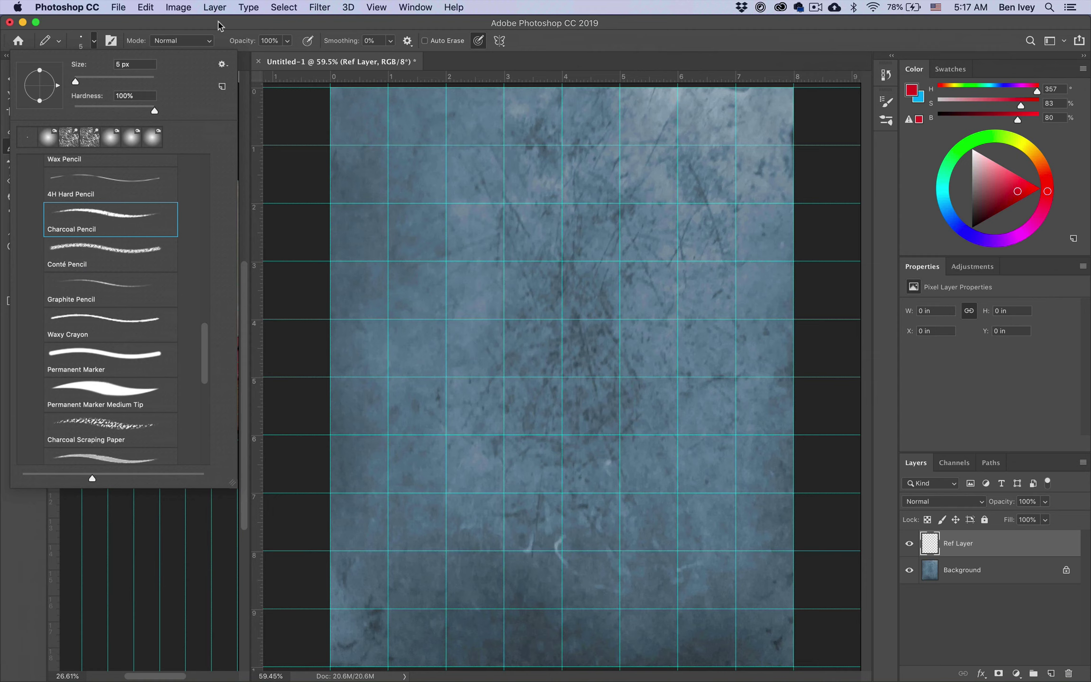
{"action": "left_click", "coordinate": [218, 35]}
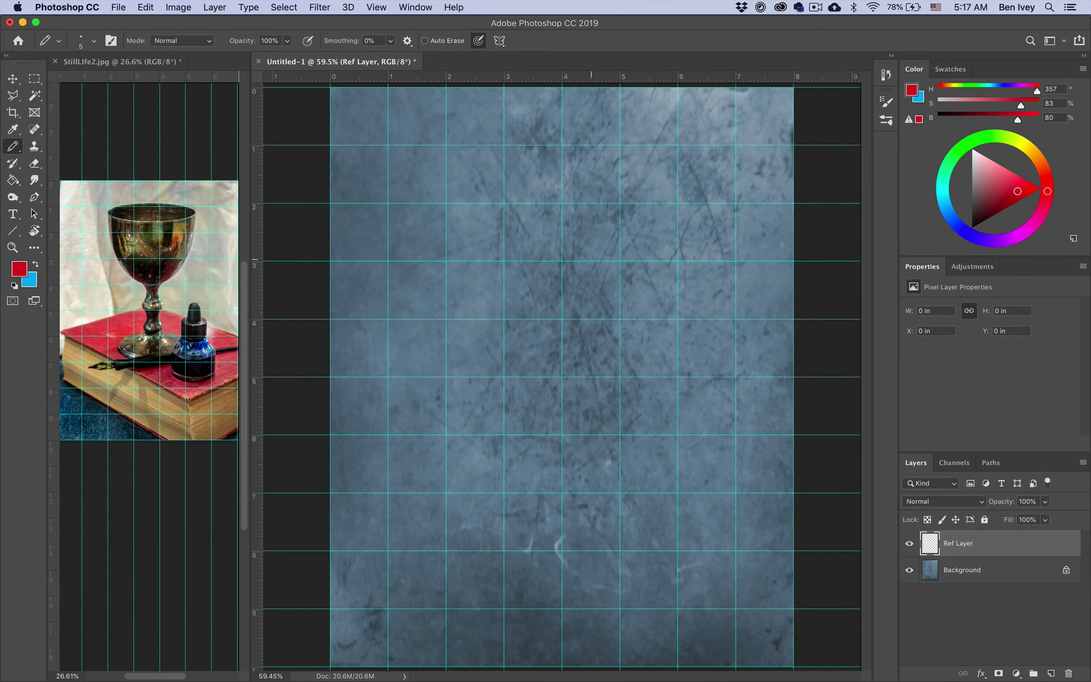
Step: Try 68 px pencil strokes in red and white, undoing each test
{"action": "left_click_drag", "start_coordinate": [545, 245], "coordinate": [579, 221]}
{"action": "left_click", "coordinate": [94, 41]}
{"action": "left_click", "coordinate": [100, 81]}
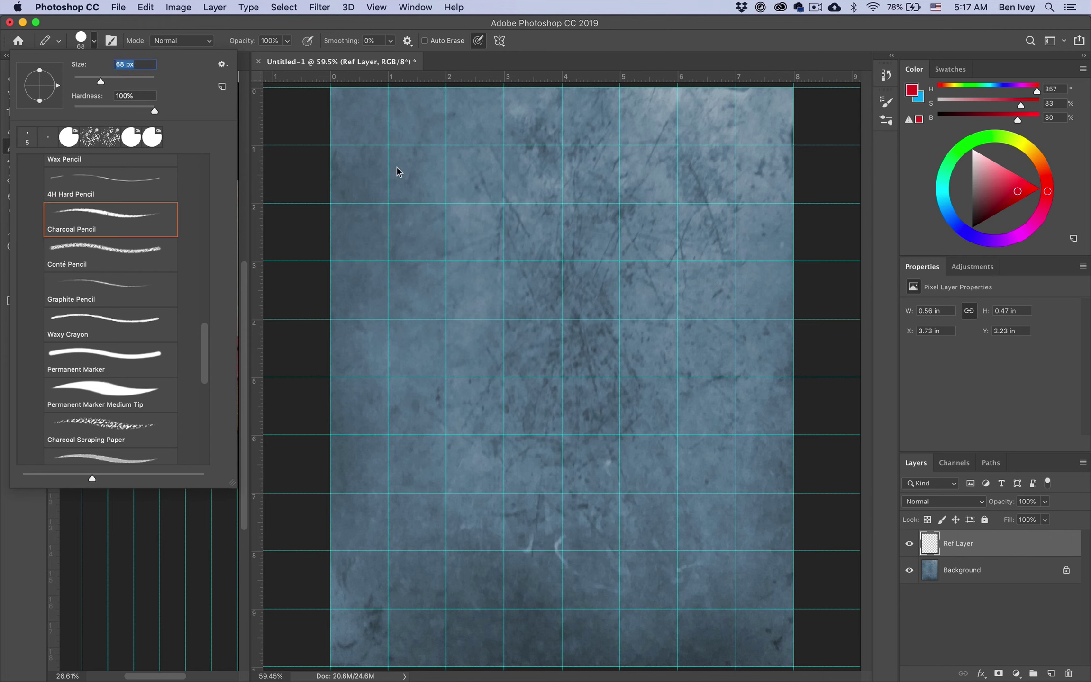
{"action": "left_click_drag", "start_coordinate": [398, 170], "coordinate": [479, 205]}
{"action": "key", "text": "super+z"}
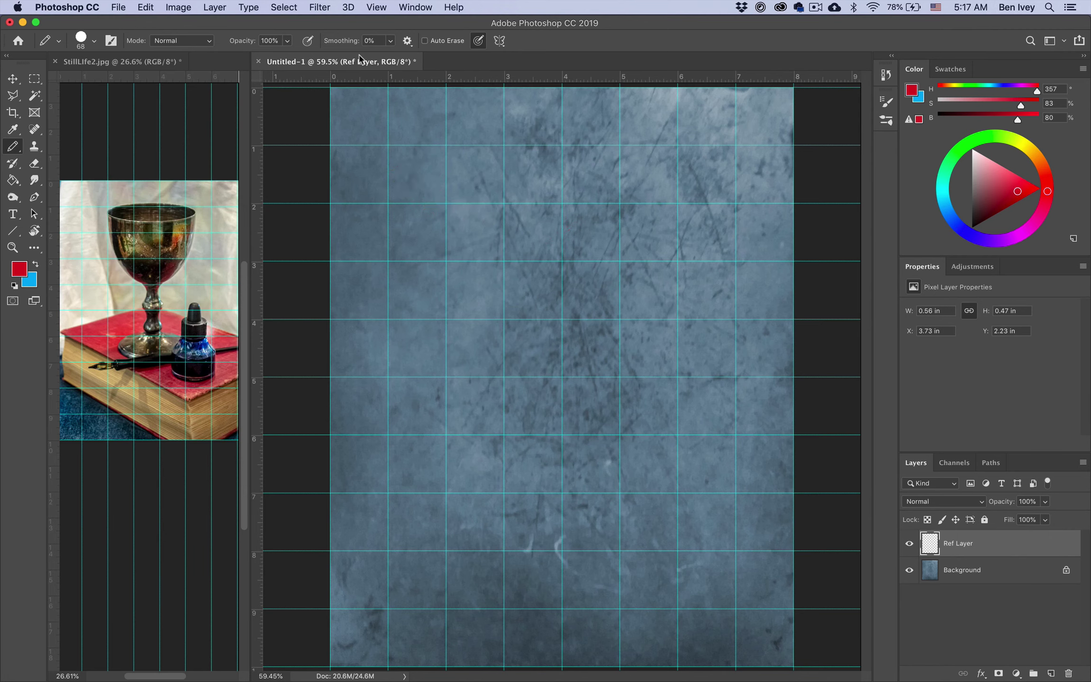
{"action": "left_click", "coordinate": [972, 149]}
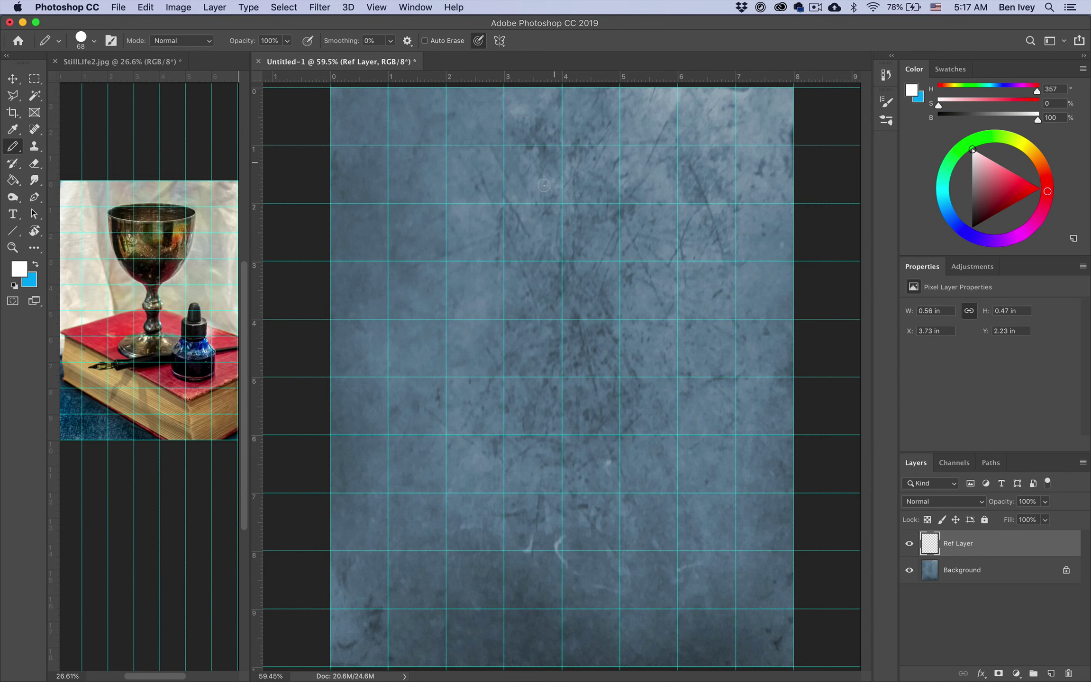
{"action": "left_click_drag", "start_coordinate": [543, 185], "coordinate": [668, 195]}
{"action": "key", "text": "super+z"}
Step: Shrink the pencil to 12 px, switch to black, and undo the test squiggles
{"action": "key", "text": "bracketleft"}
{"action": "key", "text": "bracketleft"}
{"action": "key", "text": "bracketleft"}
{"action": "key", "text": "bracketleft"}
{"action": "key", "text": "bracketleft"}
{"action": "key", "text": "bracketleft"}
{"action": "mouse_move", "coordinate": [649, 184]}
{"action": "left_mouse_down"}
{"action": "mouse_move", "coordinate": [587, 302]}
{"action": "mouse_move", "coordinate": [614, 300]}
{"action": "left_mouse_up"}
{"action": "key", "text": "super+z"}
{"action": "left_click_drag", "start_coordinate": [983, 190], "coordinate": [971, 228]}
{"action": "mouse_move", "coordinate": [547, 249]}
{"action": "left_mouse_down"}
{"action": "mouse_move", "coordinate": [572, 308]}
{"action": "mouse_move", "coordinate": [611, 256]}
{"action": "left_mouse_up"}
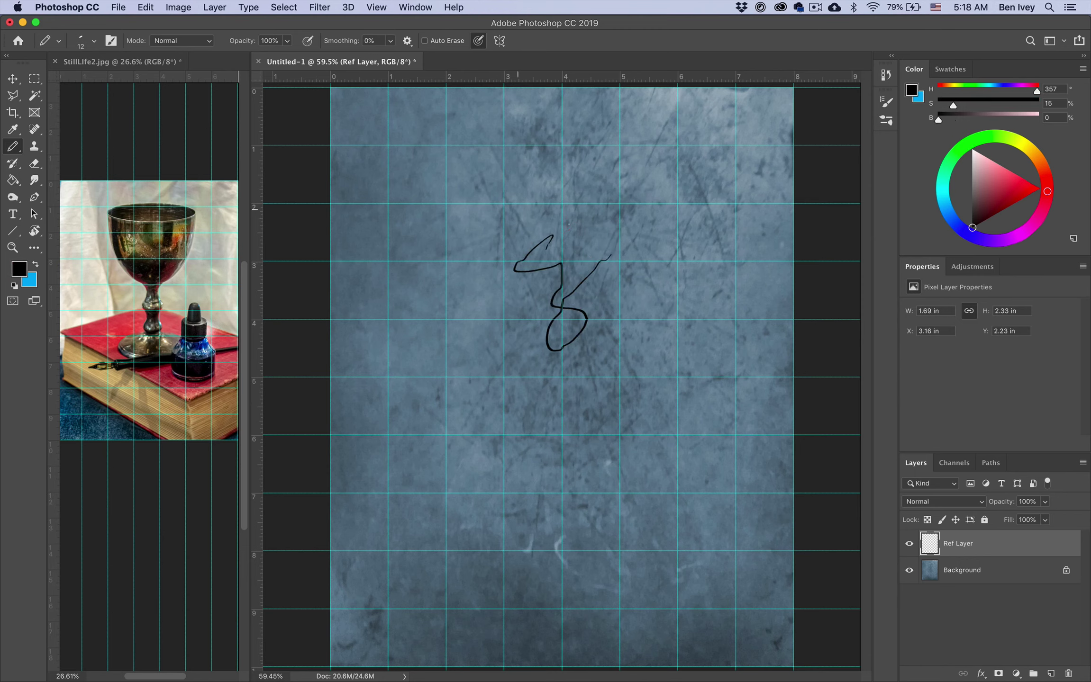
{"action": "key", "text": "super+z"}
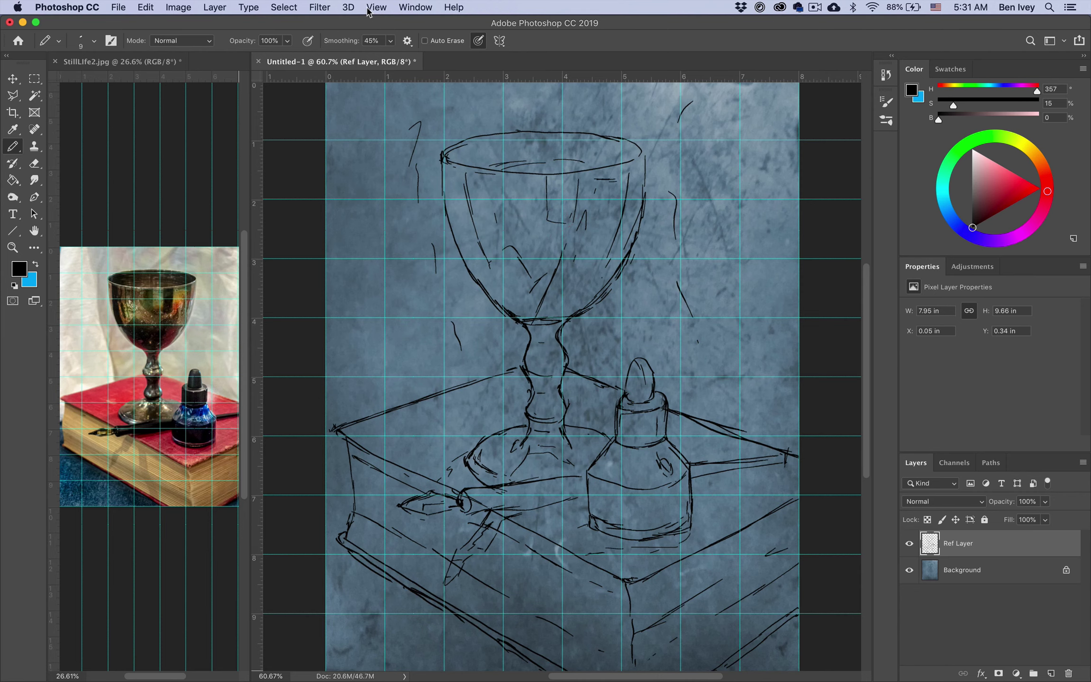
Step: Hide the guide grid through the View menu and scroll back to the sketch
{"action": "left_click", "coordinate": [369, 8]}
{"action": "mouse_move", "coordinate": [432, 243]}
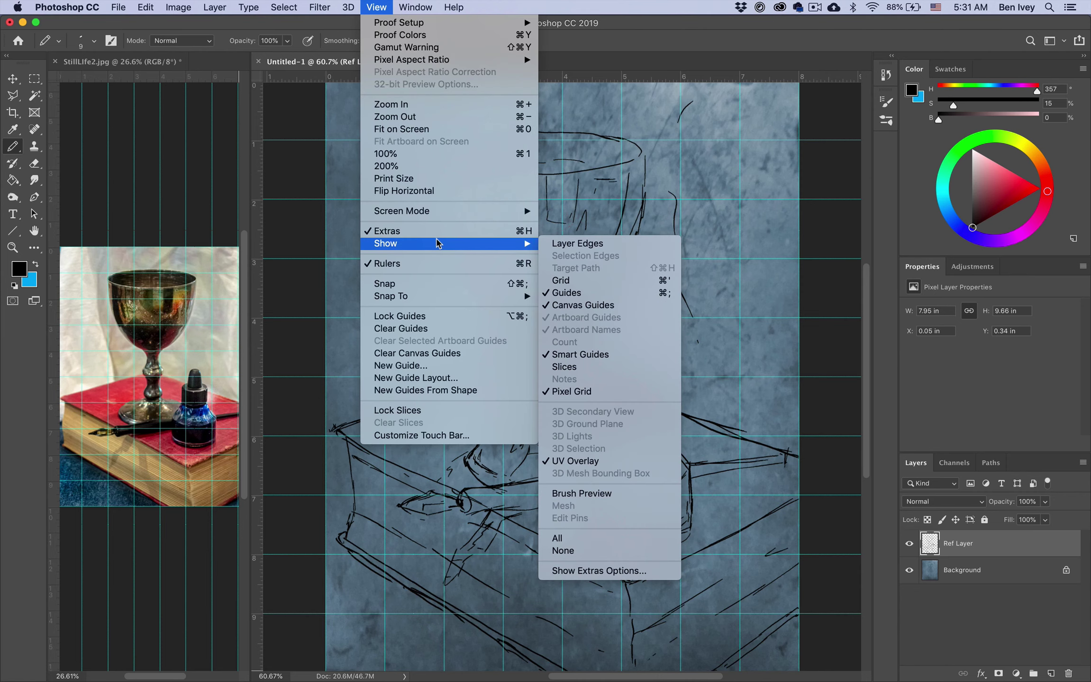
{"action": "left_click", "coordinate": [426, 232]}
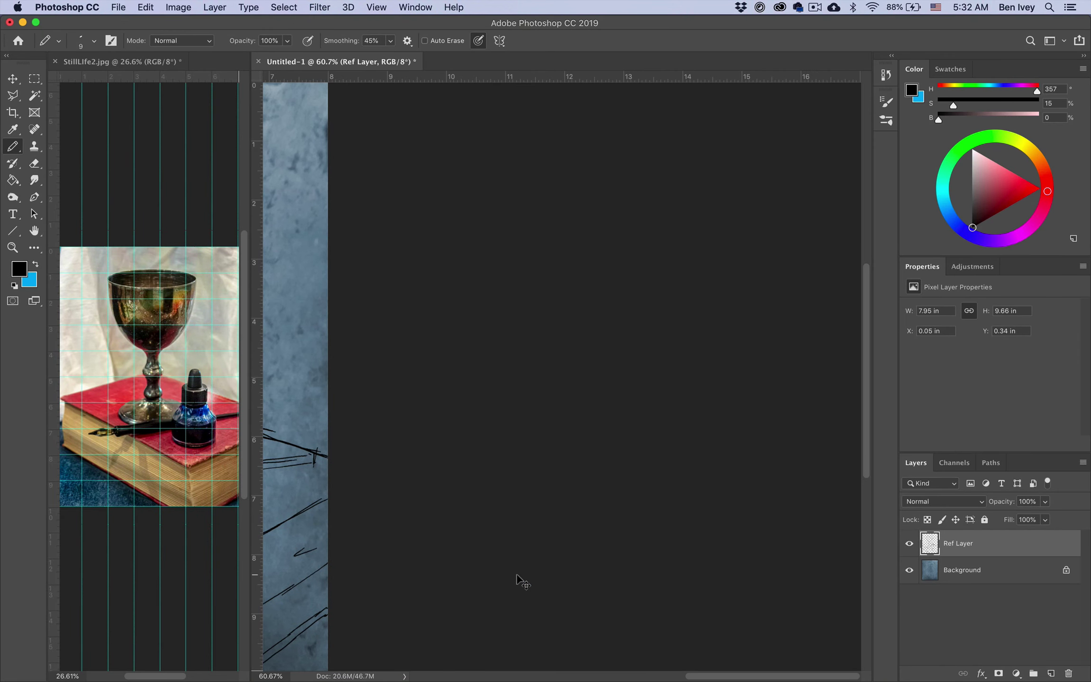
{"action": "scroll", "coordinate": [521, 575], "scroll_direction": "left", "scroll_amount": 10}
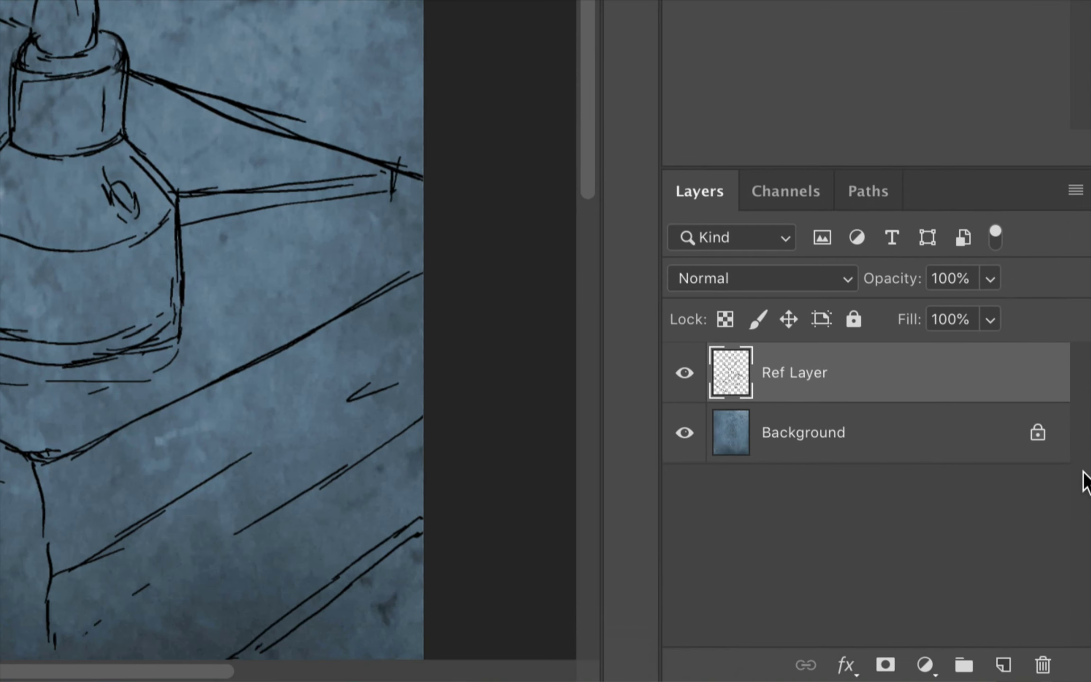
Step: Fully lock the Ref Layer and make the Background the active layer
{"action": "left_click", "coordinate": [854, 320]}
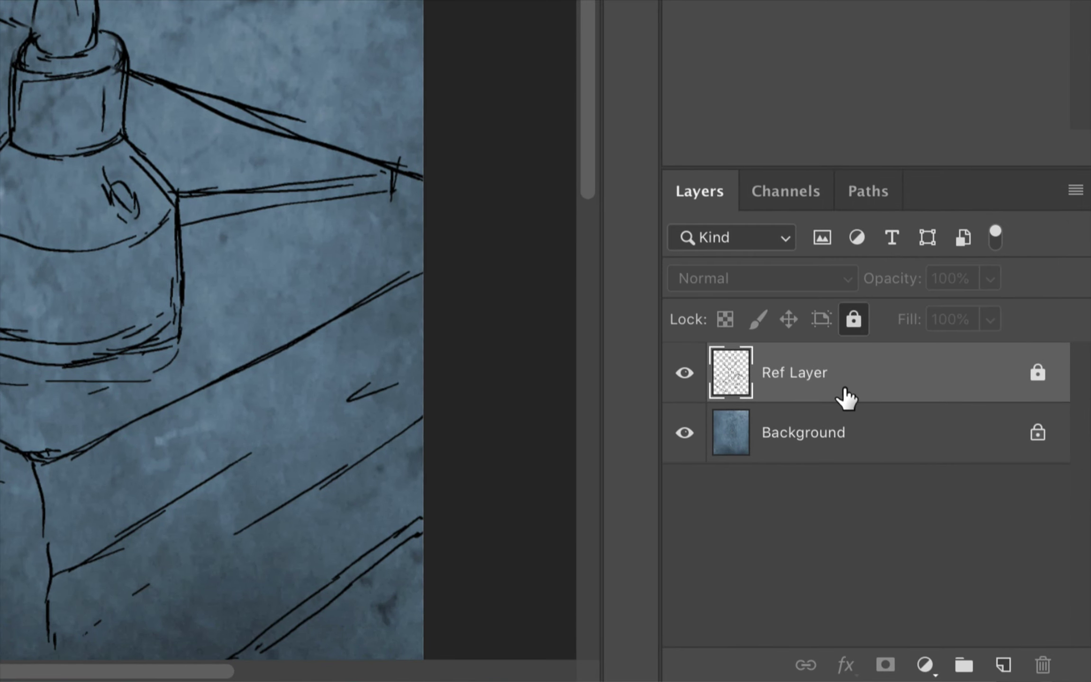
{"action": "left_click", "coordinate": [899, 455]}
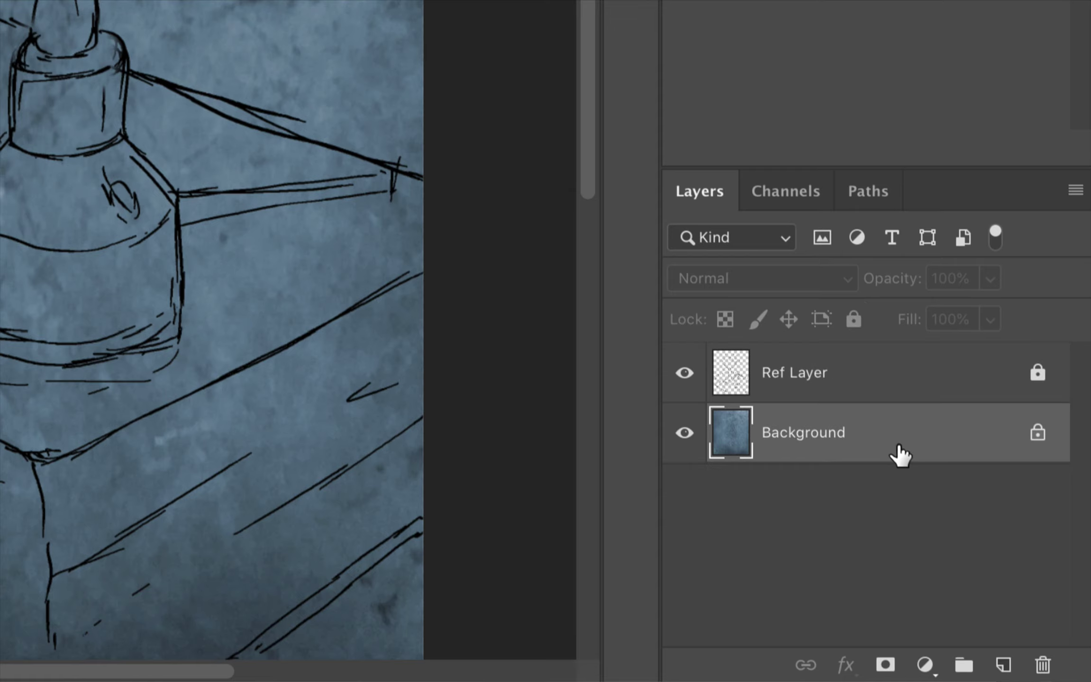
Step: Add a new layer above Background and name it 'cup'
{"action": "left_click", "coordinate": [1001, 664]}
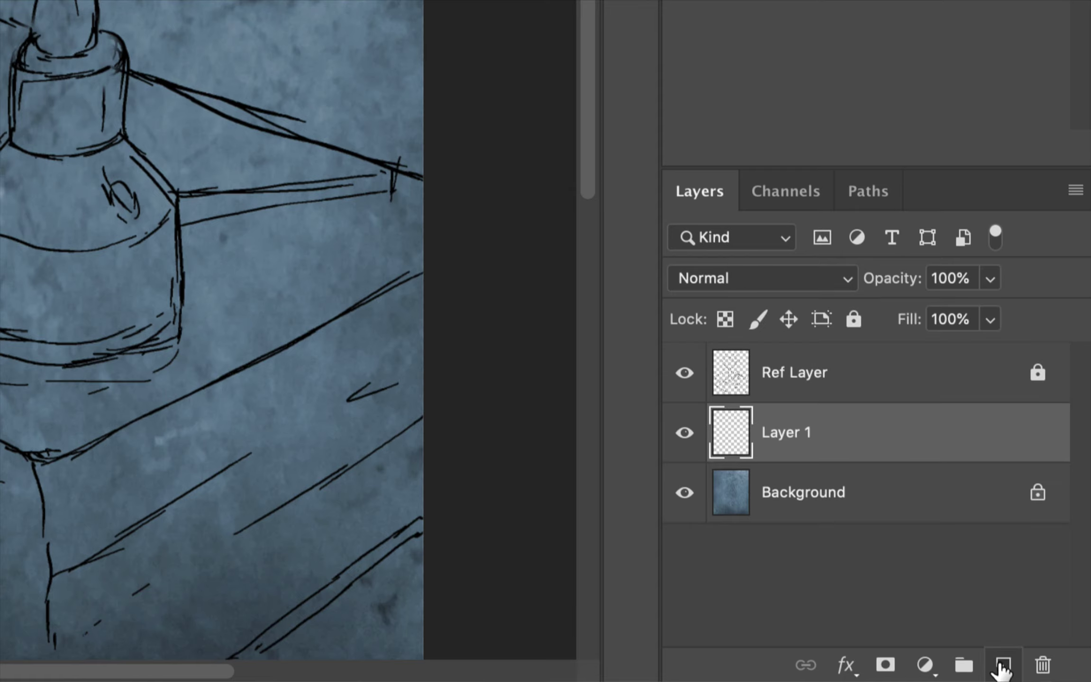
{"action": "double_click", "coordinate": [777, 432]}
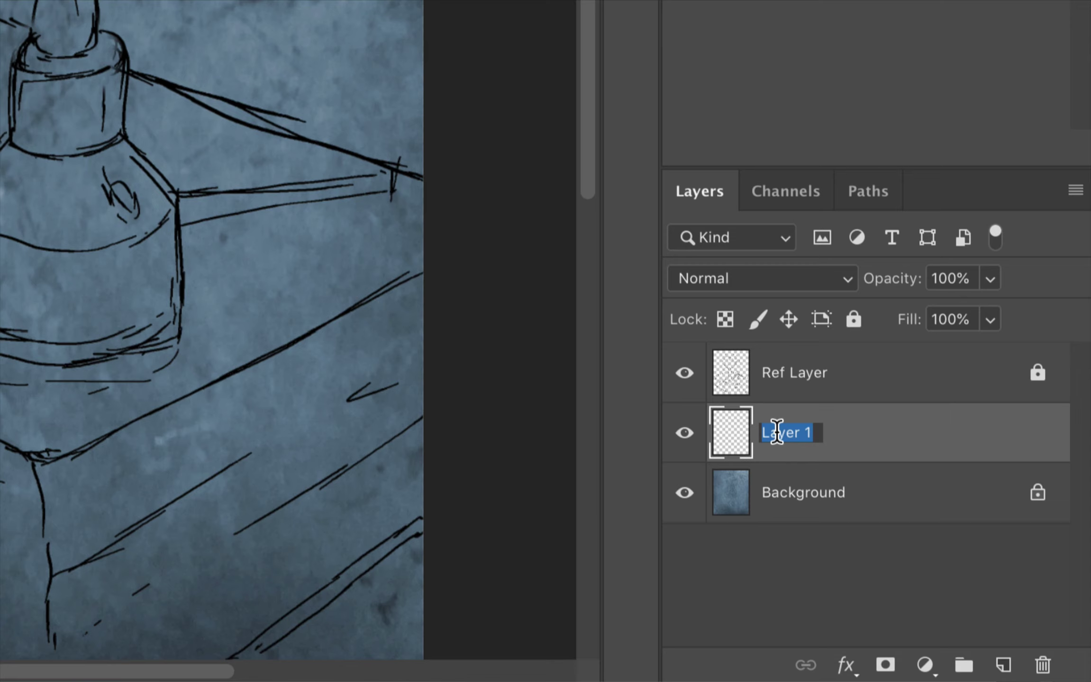
{"action": "type", "text": "cup"}
{"action": "key", "text": "Return"}
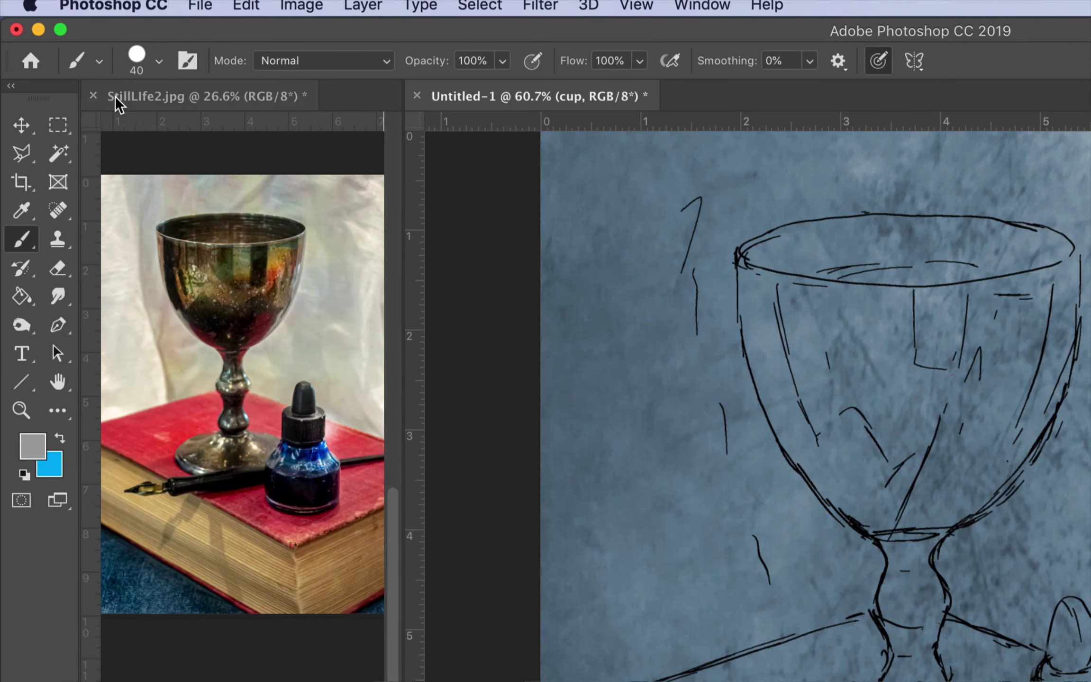
Step: Choose the Hard Round brush preset
{"action": "left_click", "coordinate": [157, 63]}
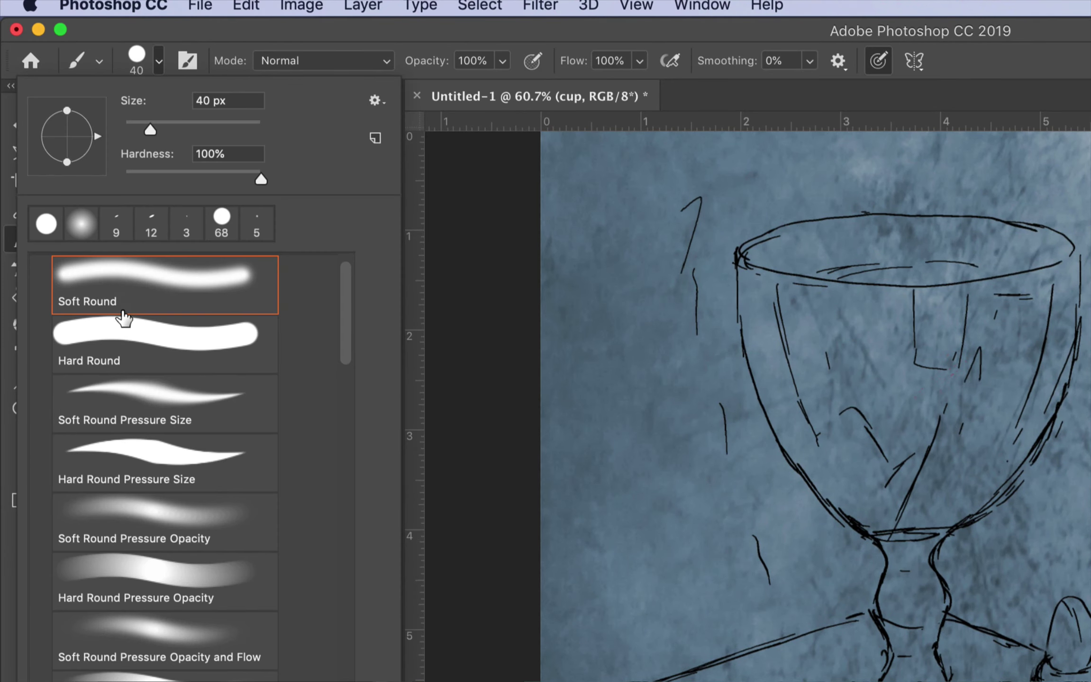
{"action": "left_click", "coordinate": [89, 332]}
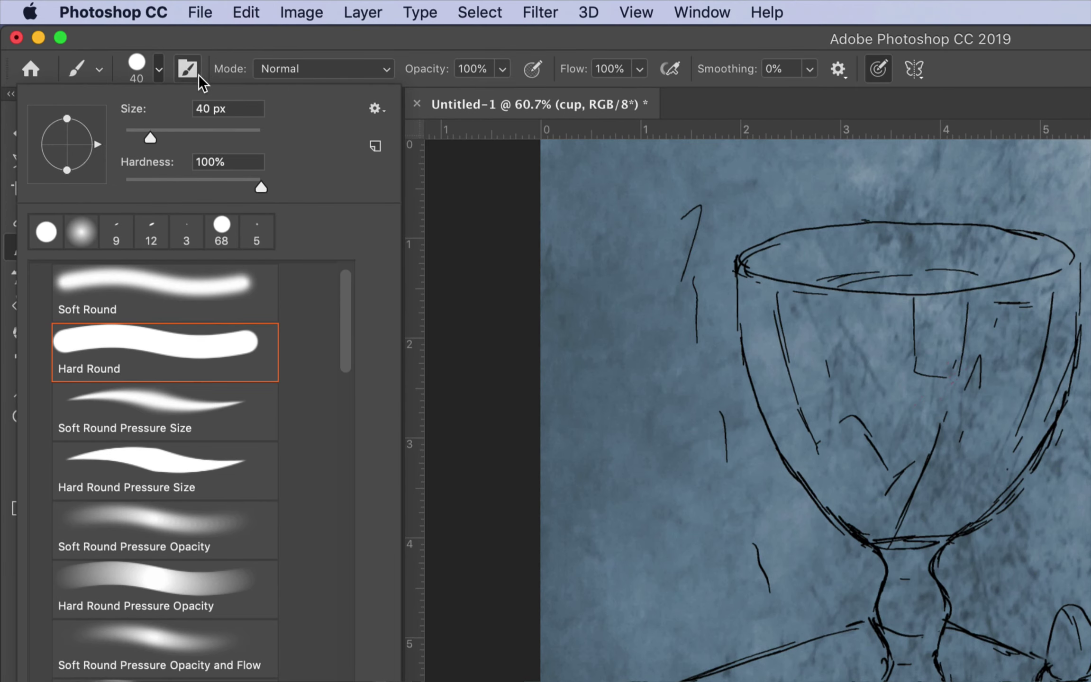
{"action": "left_click", "coordinate": [147, 74]}
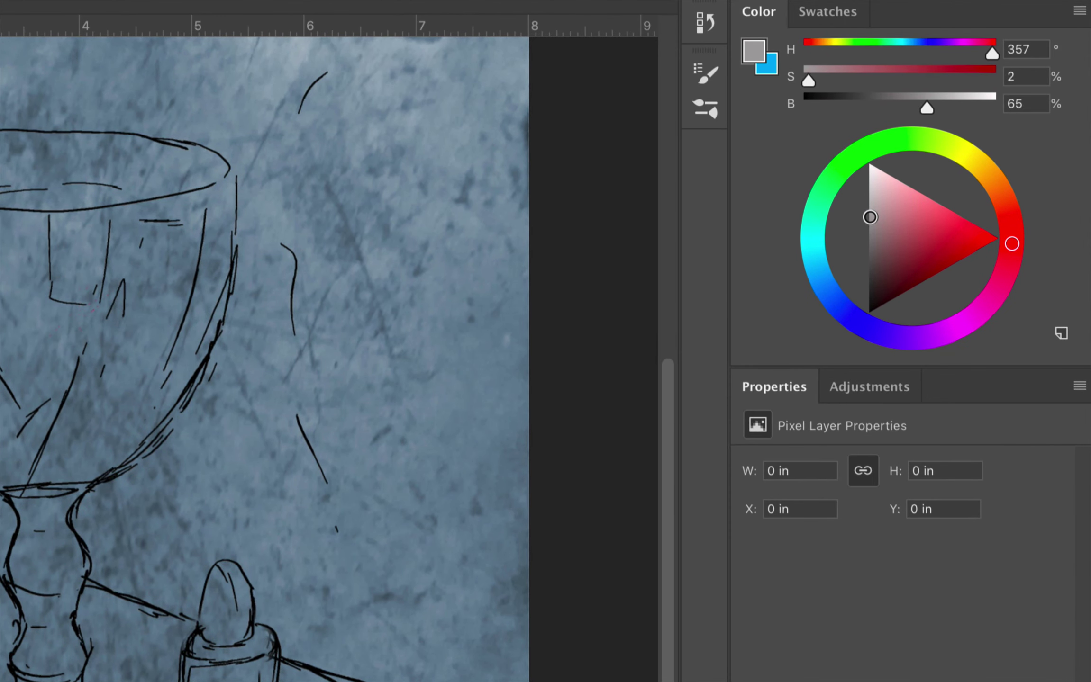
Step: Pick a dusty mauve and start painting the goblet's bowl and left edge
{"action": "left_click", "coordinate": [972, 183]}
{"action": "left_click_drag", "start_coordinate": [868, 229], "coordinate": [878, 227]}
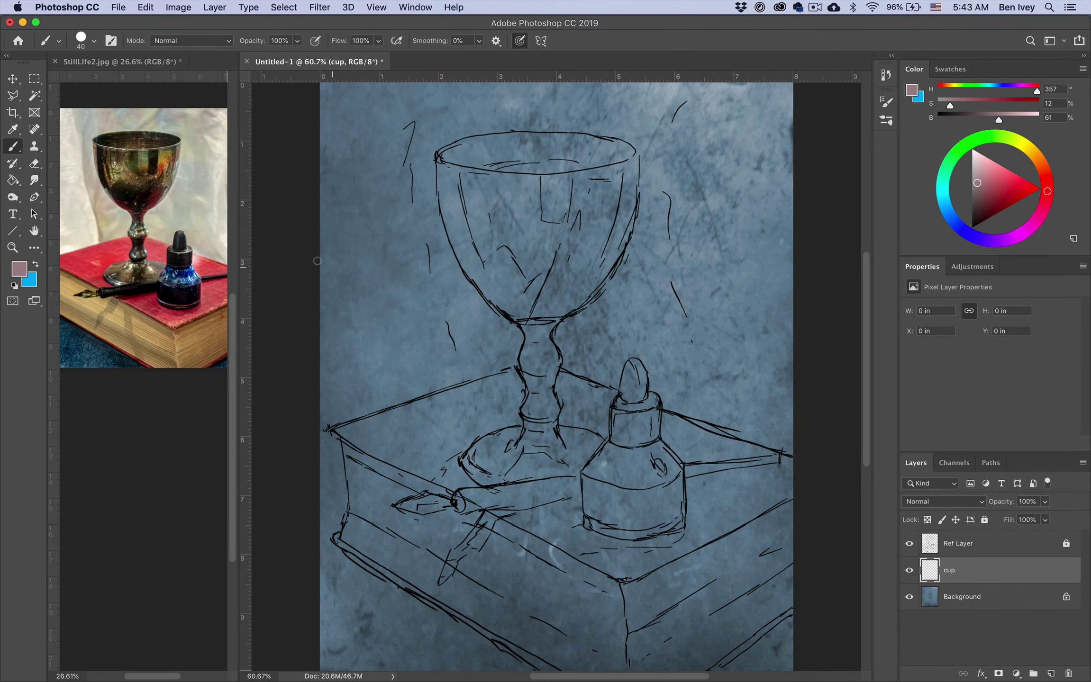
{"action": "scroll", "coordinate": [317, 261], "scroll_direction": "up", "scroll_amount": 5}
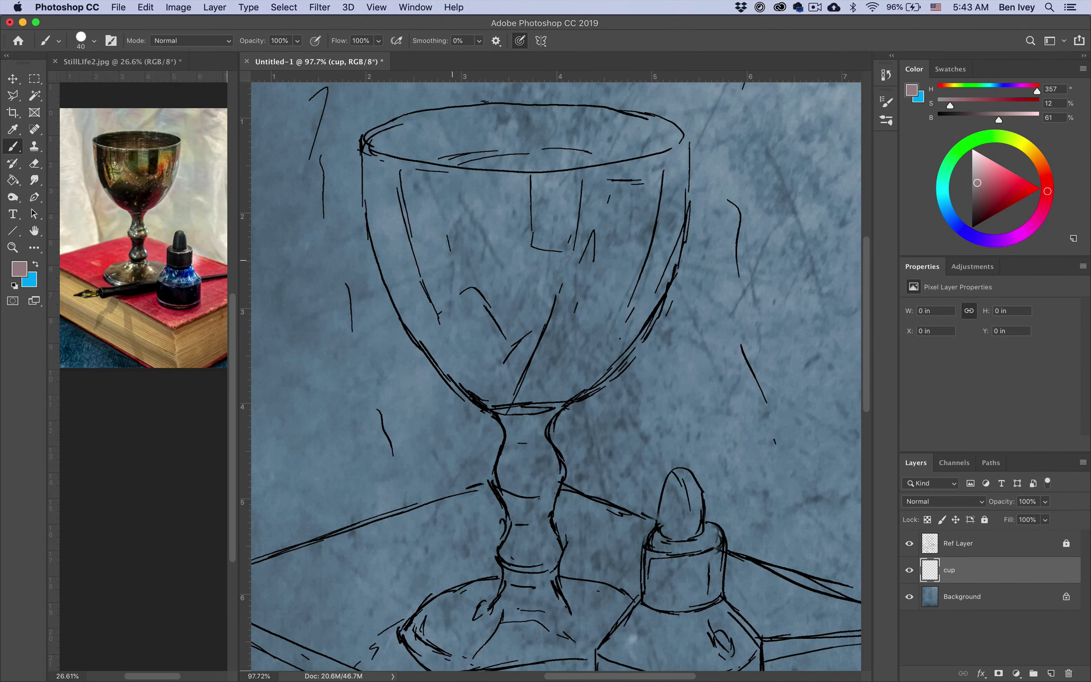
{"action": "scroll", "coordinate": [675, 164], "scroll_direction": "up", "scroll_amount": 2}
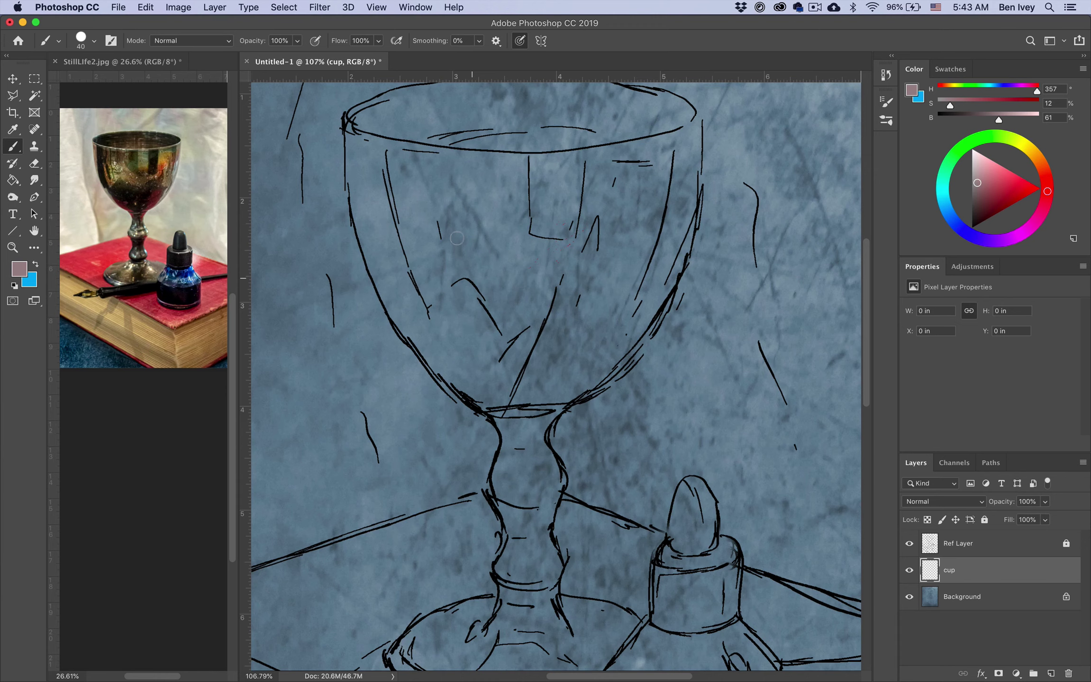
{"action": "mouse_move", "coordinate": [467, 240]}
{"action": "left_mouse_down"}
{"action": "mouse_move", "coordinate": [458, 283]}
{"action": "mouse_move", "coordinate": [491, 293]}
{"action": "mouse_move", "coordinate": [481, 230]}
{"action": "mouse_move", "coordinate": [510, 262]}
{"action": "left_mouse_up"}
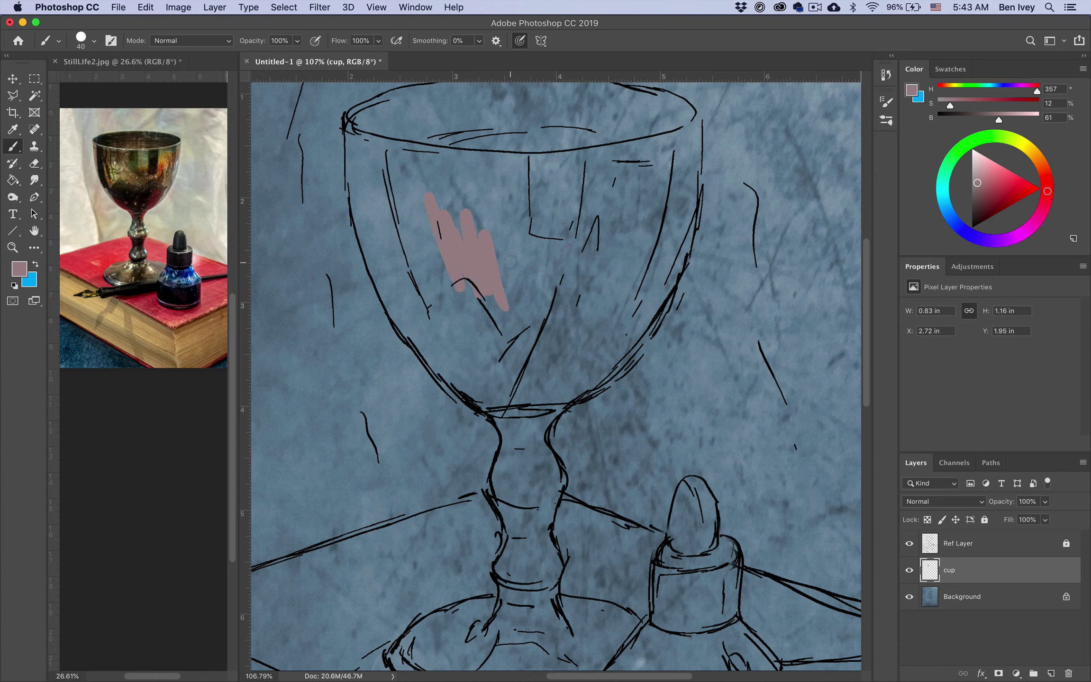
{"action": "left_click_drag", "start_coordinate": [392, 184], "coordinate": [392, 221]}
{"action": "mouse_move", "coordinate": [349, 124]}
{"action": "left_mouse_down"}
{"action": "mouse_move", "coordinate": [376, 263]}
{"action": "mouse_move", "coordinate": [489, 407]}
{"action": "left_mouse_up"}
Step: Raise brush smoothing and trace the rest of the goblet's stem, foot and rim in mauve
{"action": "key", "text": "alt+4"}
{"action": "key", "text": "alt+6"}
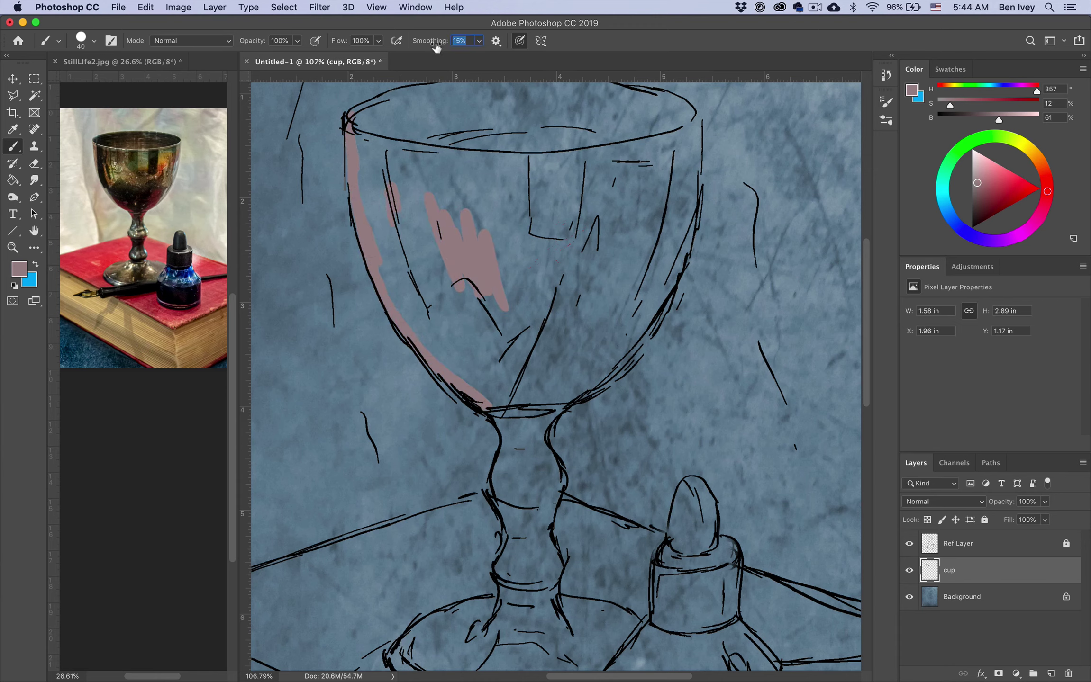
{"action": "mouse_move", "coordinate": [381, 287]}
{"action": "left_mouse_down"}
{"action": "mouse_move", "coordinate": [485, 411]}
{"action": "mouse_move", "coordinate": [509, 554]}
{"action": "left_mouse_up"}
{"action": "scroll", "coordinate": [509, 555], "scroll_direction": "down", "scroll_amount": 3}
{"action": "mouse_move", "coordinate": [489, 422]}
{"action": "left_mouse_down"}
{"action": "mouse_move", "coordinate": [410, 483]}
{"action": "mouse_move", "coordinate": [440, 552]}
{"action": "mouse_move", "coordinate": [576, 538]}
{"action": "mouse_move", "coordinate": [614, 480]}
{"action": "mouse_move", "coordinate": [550, 465]}
{"action": "mouse_move", "coordinate": [533, 433]}
{"action": "mouse_move", "coordinate": [524, 282]}
{"action": "mouse_move", "coordinate": [625, 173]}
{"action": "left_mouse_up"}
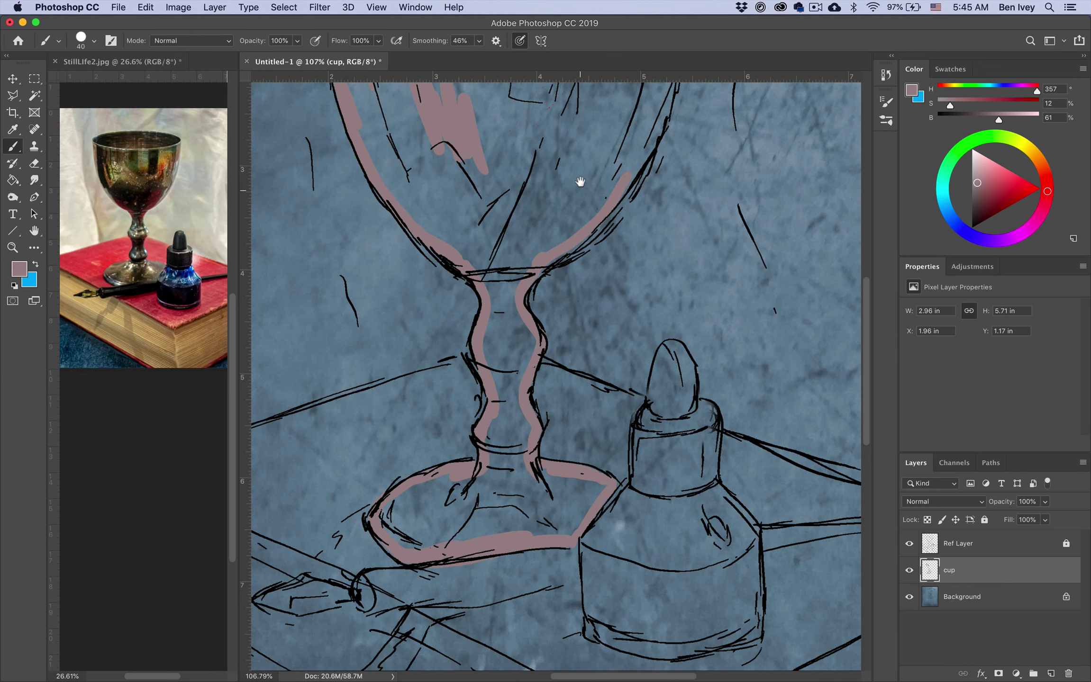
{"action": "scroll", "coordinate": [625, 173], "scroll_direction": "up", "scroll_amount": 4}
{"action": "scroll", "coordinate": [625, 173], "scroll_direction": "right", "scroll_amount": 2}
{"action": "left_click_drag", "start_coordinate": [581, 313], "coordinate": [596, 175]}
{"action": "scroll", "coordinate": [596, 174], "scroll_direction": "up", "scroll_amount": 1}
{"action": "scroll", "coordinate": [596, 174], "scroll_direction": "left", "scroll_amount": 2}
{"action": "mouse_move", "coordinate": [302, 165]}
{"action": "left_mouse_down"}
{"action": "mouse_move", "coordinate": [379, 138]}
{"action": "mouse_move", "coordinate": [598, 149]}
{"action": "left_mouse_up"}
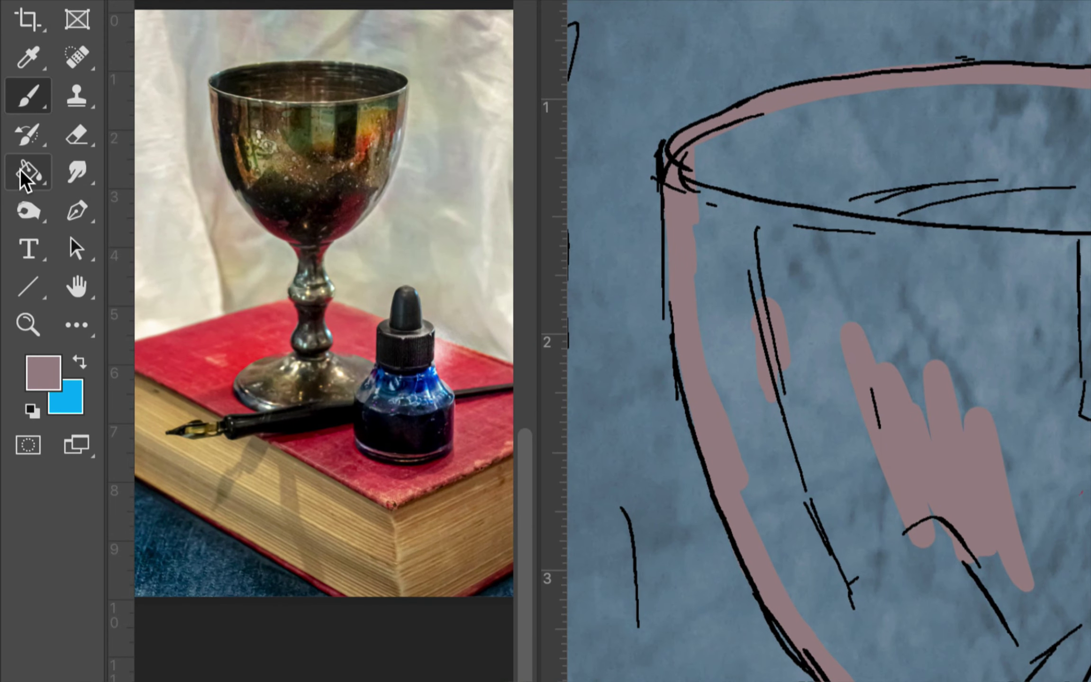
Step: Use the Paint Bucket to fill the goblet's bowl, stem and foot with mauve
{"action": "left_click", "coordinate": [26, 180]}
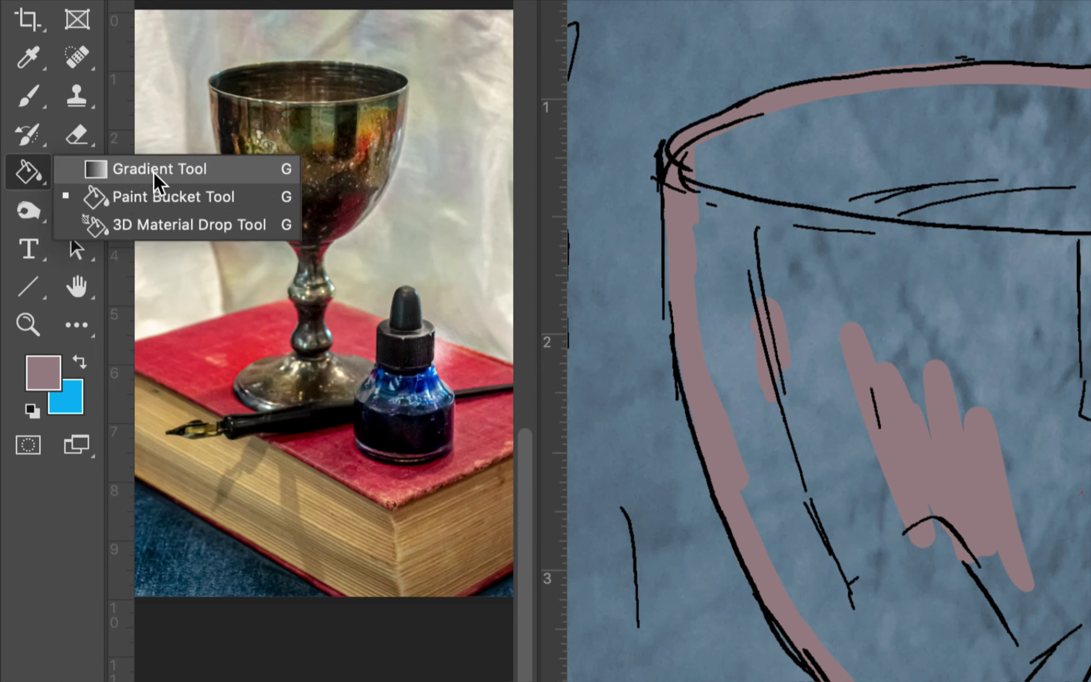
{"action": "left_click", "coordinate": [138, 206]}
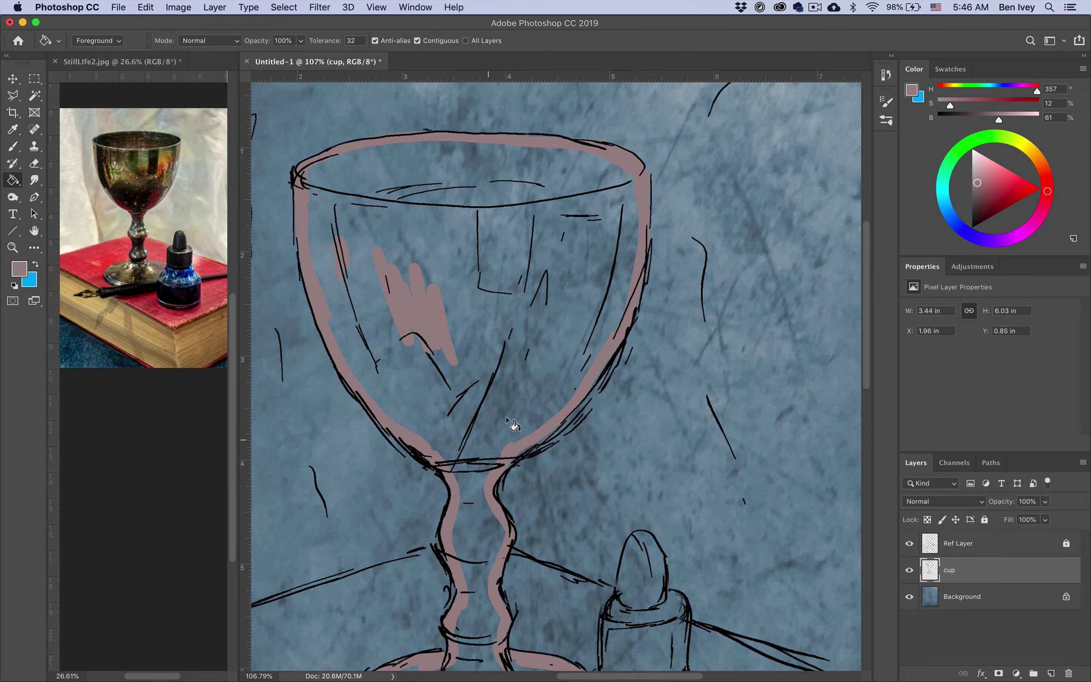
{"action": "left_click", "coordinate": [455, 272]}
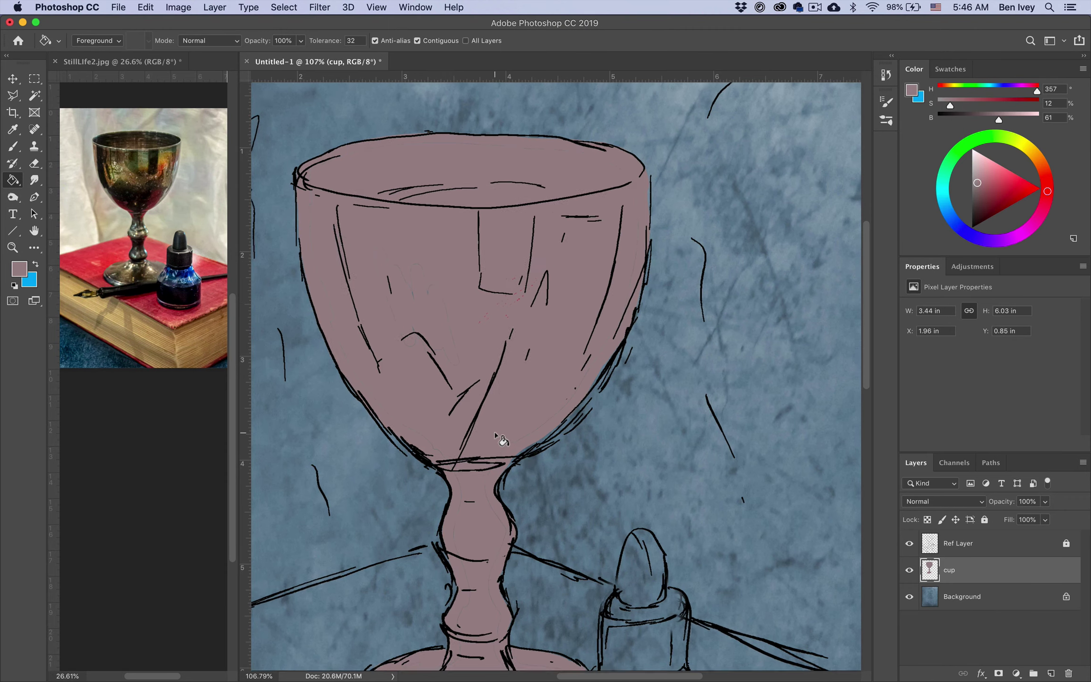
{"action": "scroll", "coordinate": [494, 432], "scroll_direction": "down", "scroll_amount": 3}
{"action": "scroll", "coordinate": [494, 432], "scroll_direction": "down", "scroll_amount": 1}
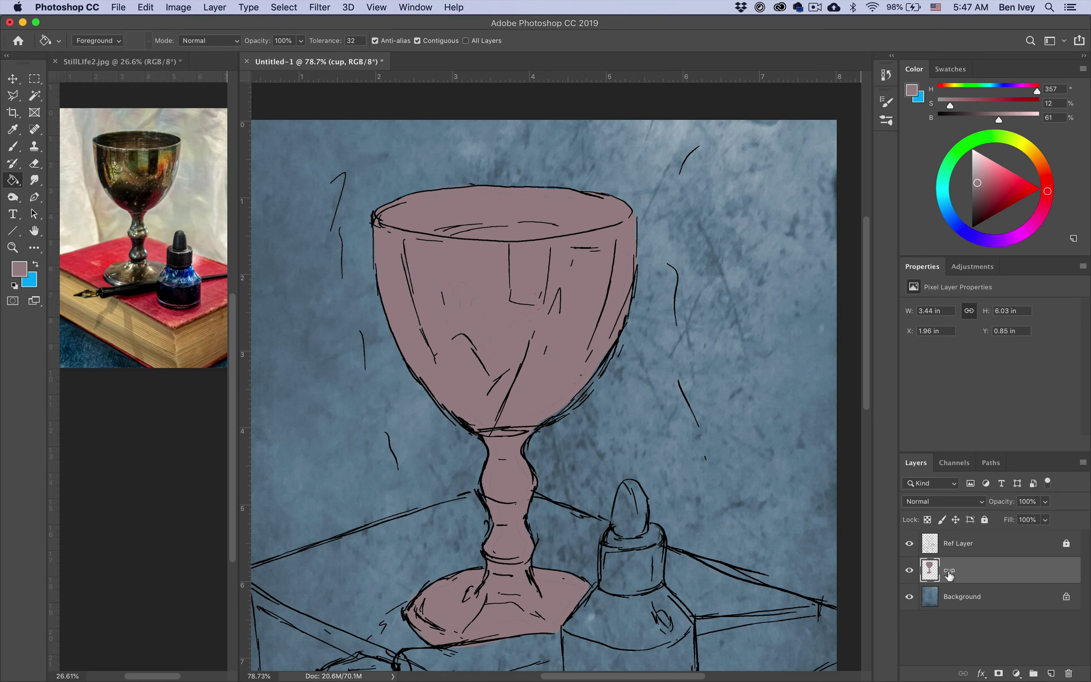
Step: Hide the Ref Layer, select an oval over the goblet rim, and paint the rim to its edge
{"action": "left_click", "coordinate": [910, 546]}
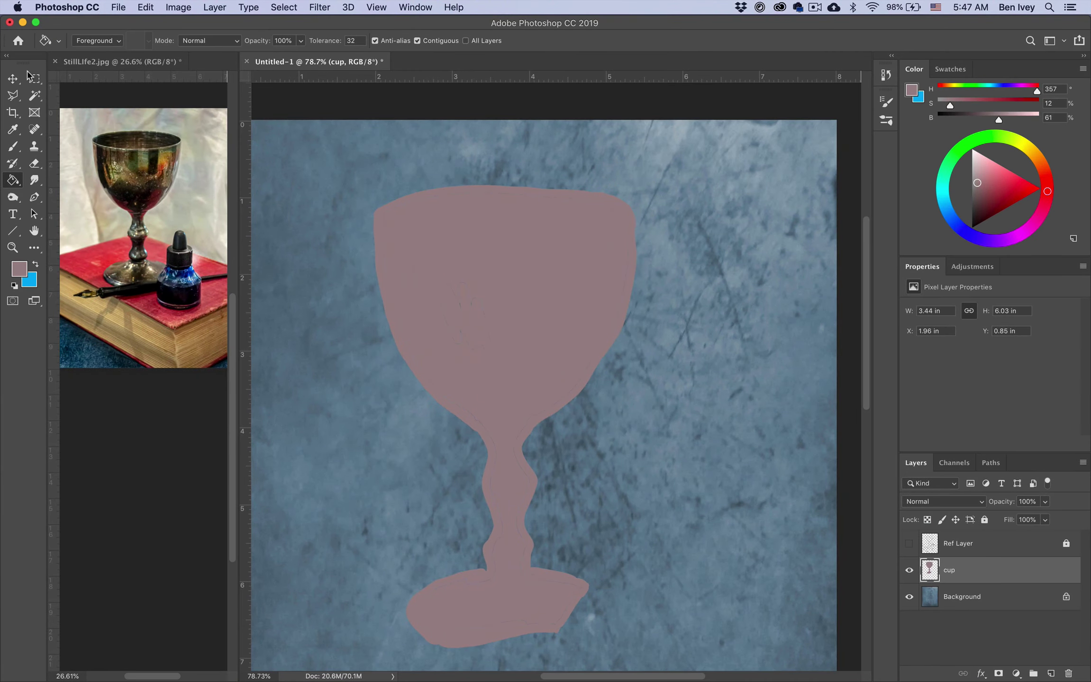
{"action": "left_click", "coordinate": [29, 76]}
{"action": "left_click", "coordinate": [76, 93]}
{"action": "mouse_move", "coordinate": [374, 187]}
{"action": "left_mouse_down"}
{"action": "mouse_move", "coordinate": [595, 299]}
{"action": "mouse_move", "coordinate": [625, 303]}
{"action": "mouse_move", "coordinate": [647, 281]}
{"action": "mouse_move", "coordinate": [631, 274]}
{"action": "mouse_move", "coordinate": [633, 249]}
{"action": "left_mouse_up"}
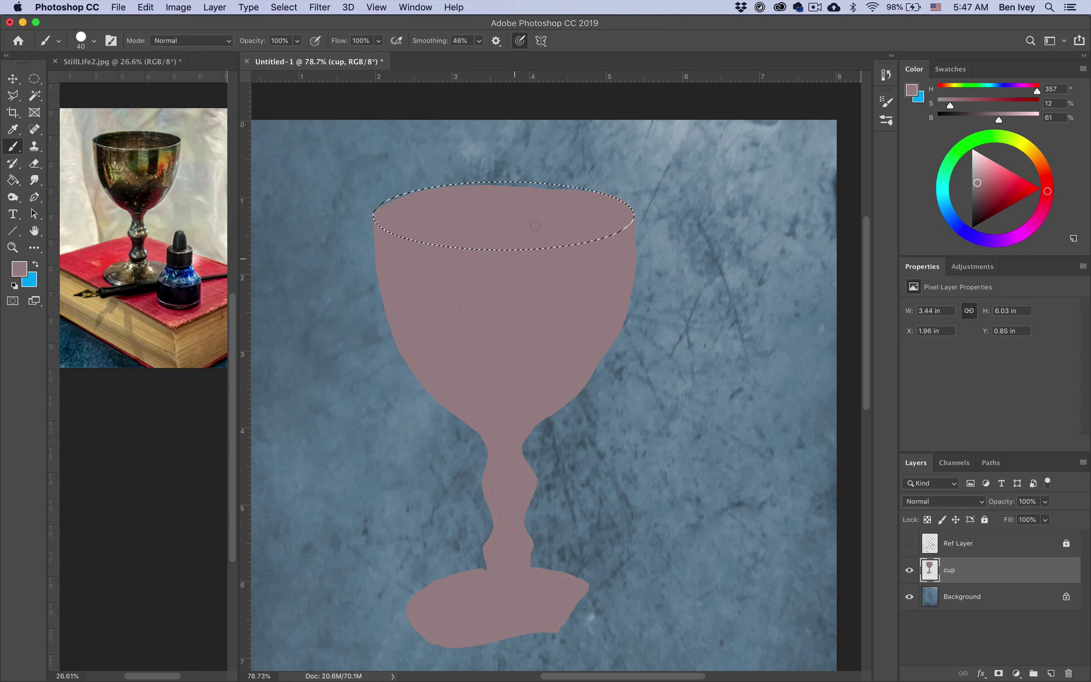
{"action": "mouse_move", "coordinate": [559, 187]}
{"action": "left_mouse_down"}
{"action": "mouse_move", "coordinate": [369, 217]}
{"action": "mouse_move", "coordinate": [399, 195]}
{"action": "mouse_move", "coordinate": [500, 179]}
{"action": "left_mouse_up"}
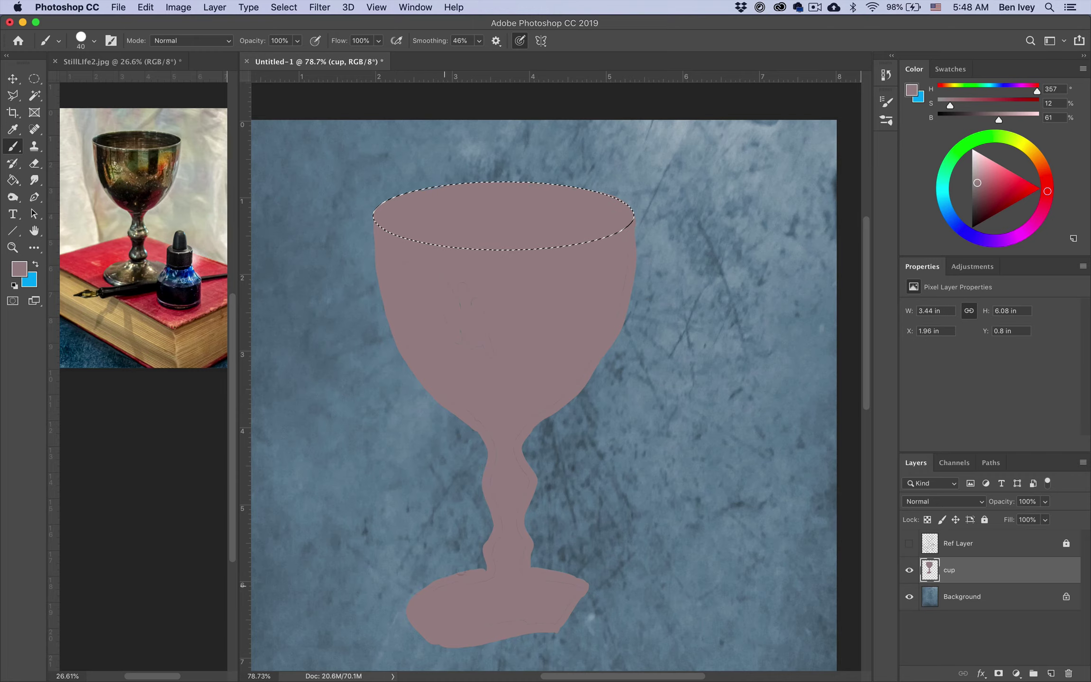
Step: Deselect the rim and view the goblet at 100% to inspect its edges down to the foot
{"action": "key", "text": "super+d"}
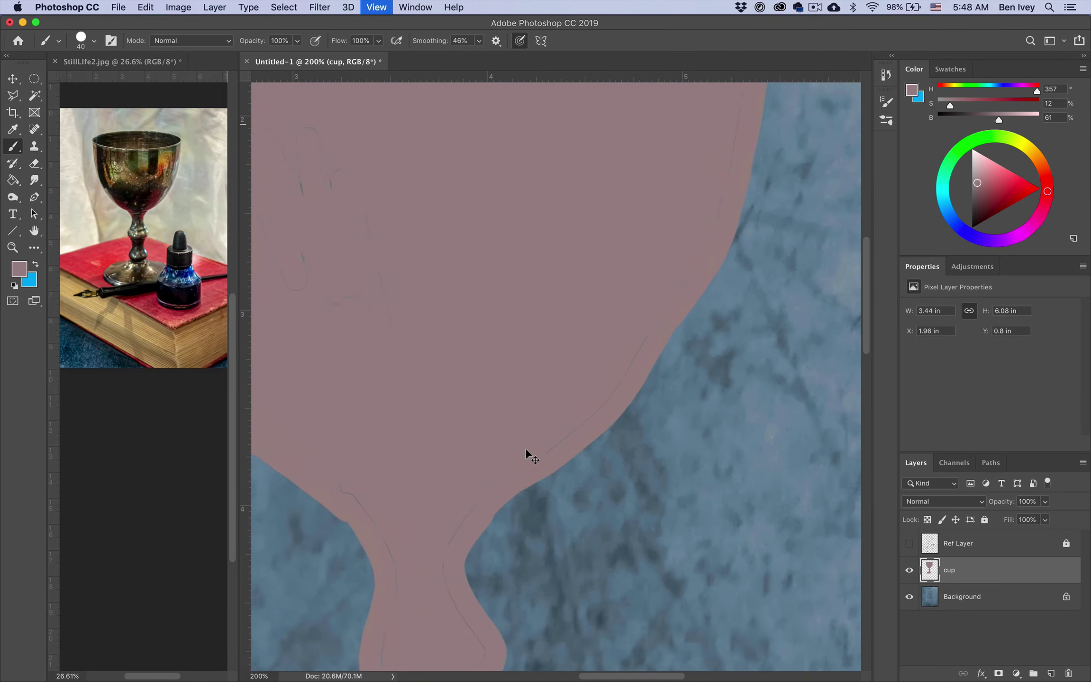
{"action": "key", "text": "super+equal"}
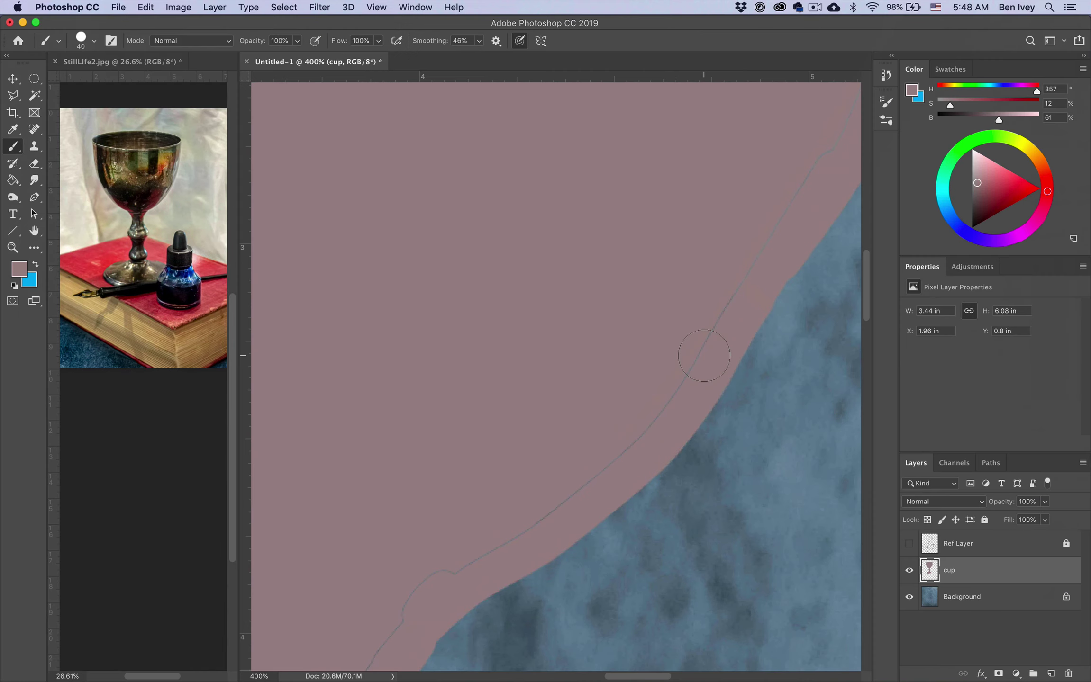
{"action": "key", "text": "ctrl"}
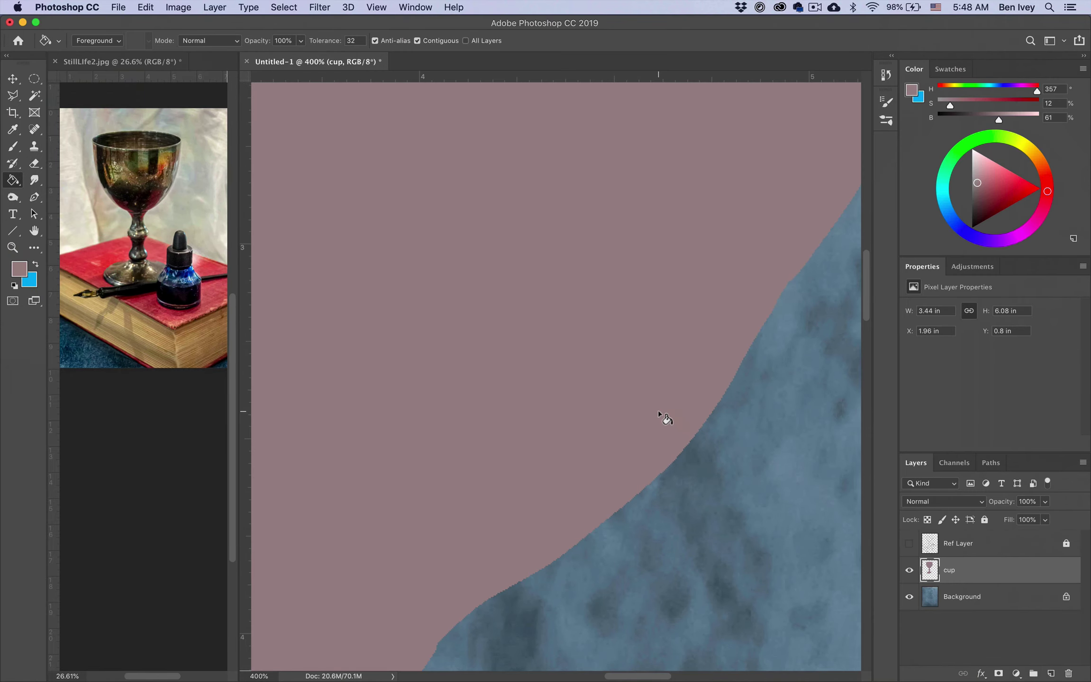
{"action": "key", "text": "super+0"}
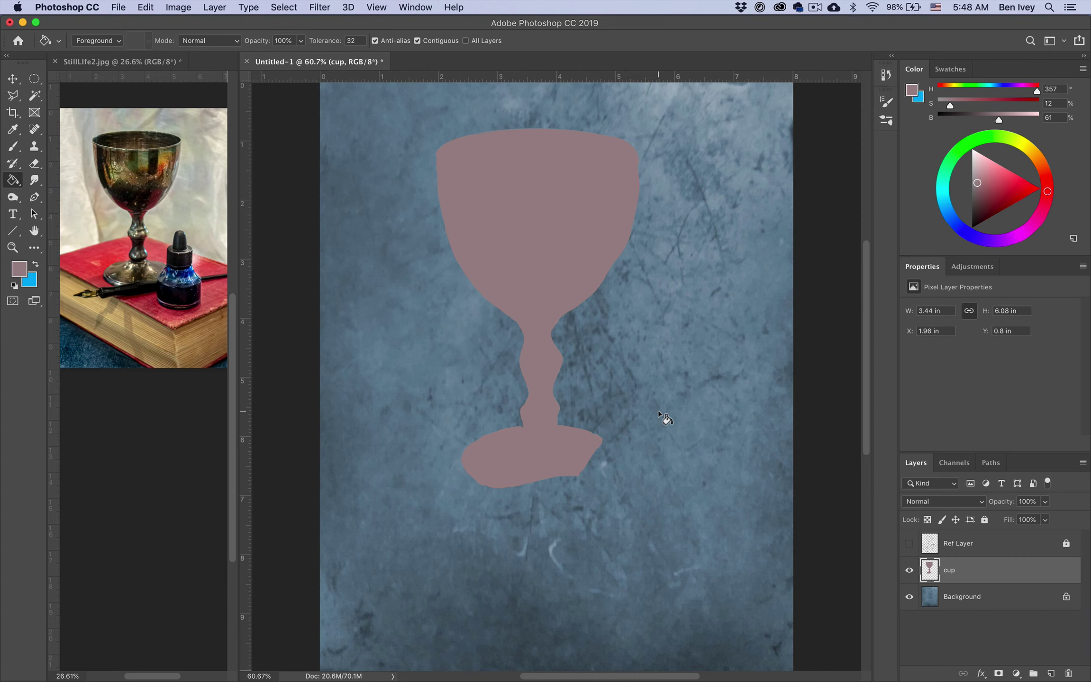
{"action": "key", "text": "super+1"}
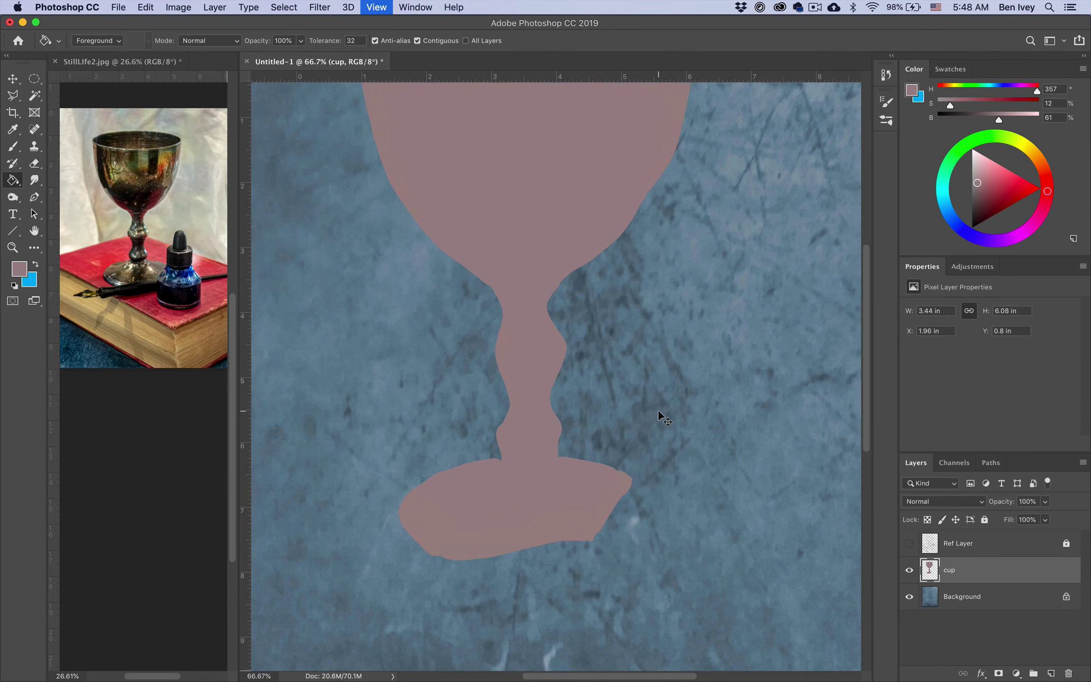
{"action": "scroll", "coordinate": [636, 335], "scroll_direction": "up", "scroll_amount": 2}
{"action": "scroll", "coordinate": [636, 336], "scroll_direction": "up", "scroll_amount": 3}
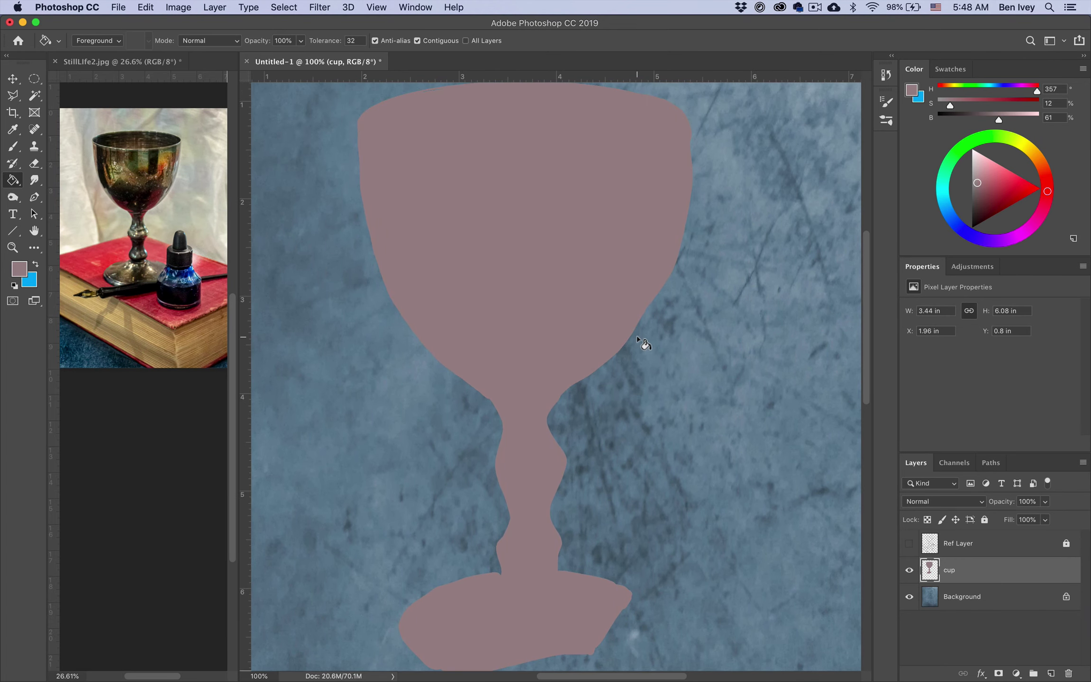
{"action": "scroll", "coordinate": [636, 336], "scroll_direction": "up", "scroll_amount": 1}
{"action": "scroll", "coordinate": [636, 336], "scroll_direction": "down", "scroll_amount": 2}
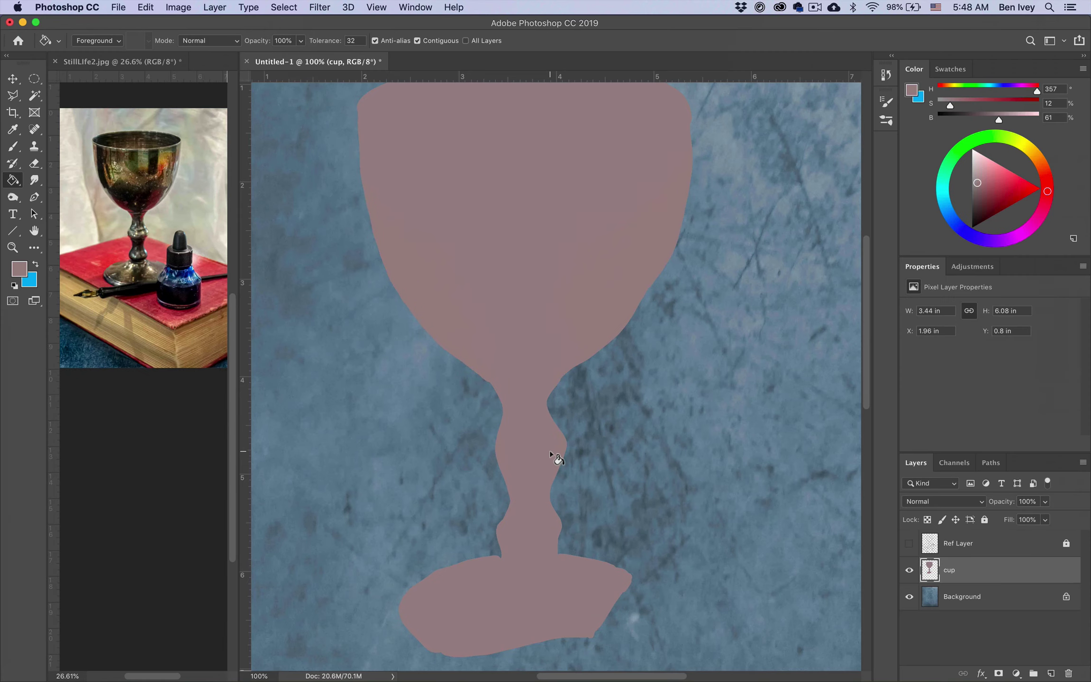
Step: Switch to the Eraser and set its hardness to 100%
{"action": "key", "text": "e"}
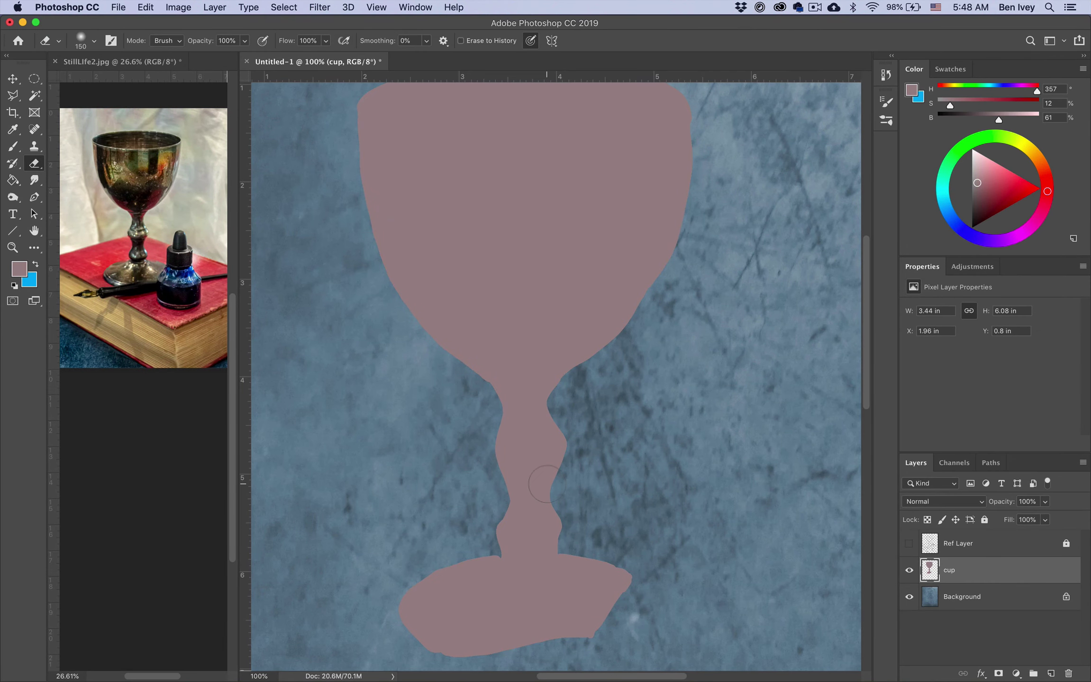
{"action": "scroll", "coordinate": [552, 401], "scroll_direction": "right", "scroll_amount": 3}
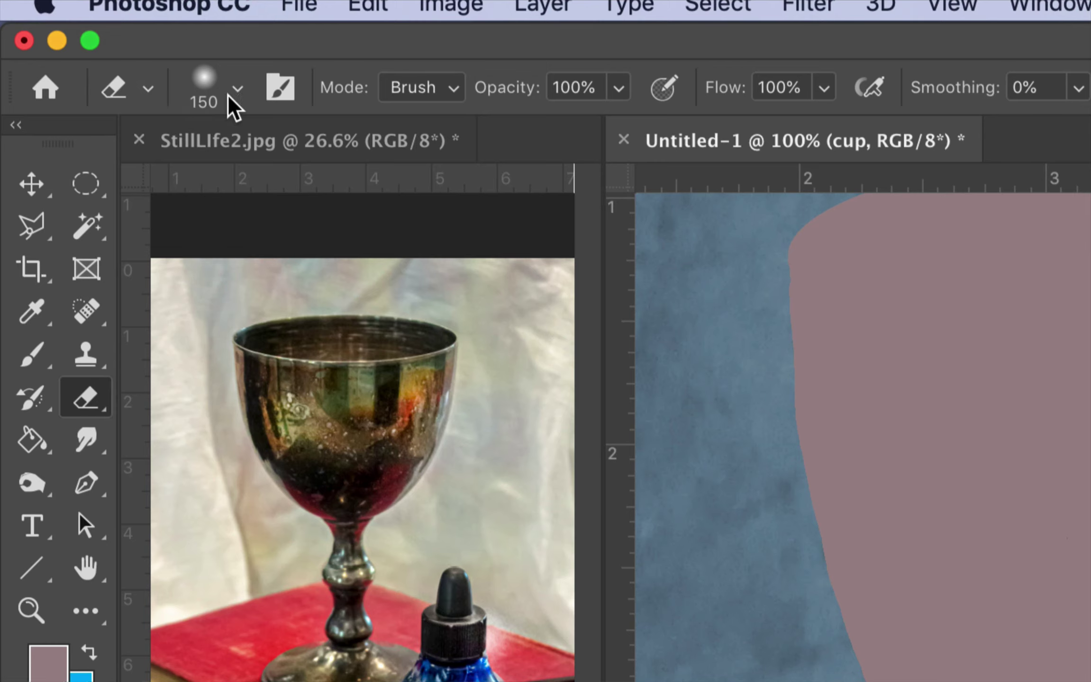
{"action": "left_click", "coordinate": [94, 41]}
{"action": "left_click_drag", "start_coordinate": [210, 266], "coordinate": [453, 283]}
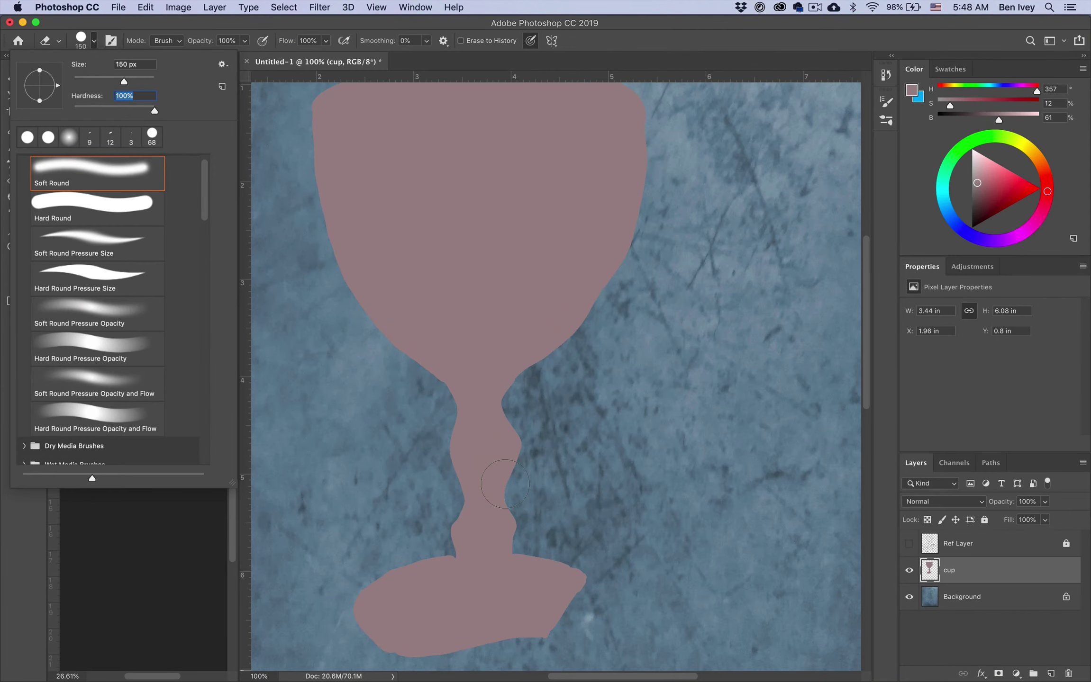
{"action": "key", "text": "Return"}
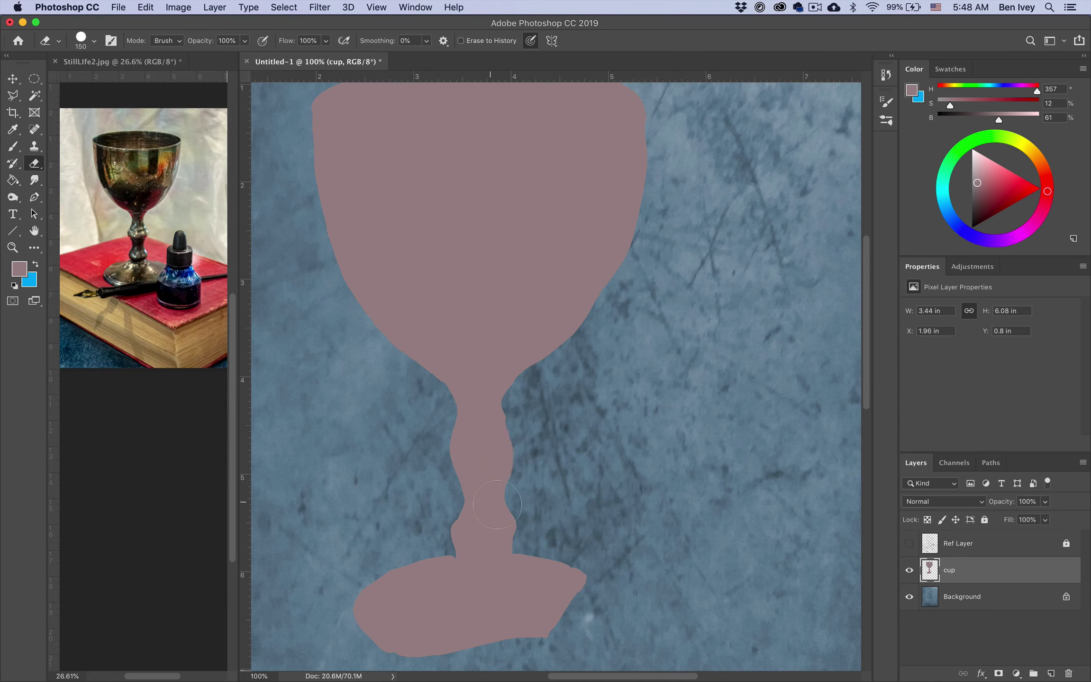
Step: Alternate brush and eraser at smaller sizes to trim the goblet's stem-to-foot join
{"action": "key", "text": "b"}
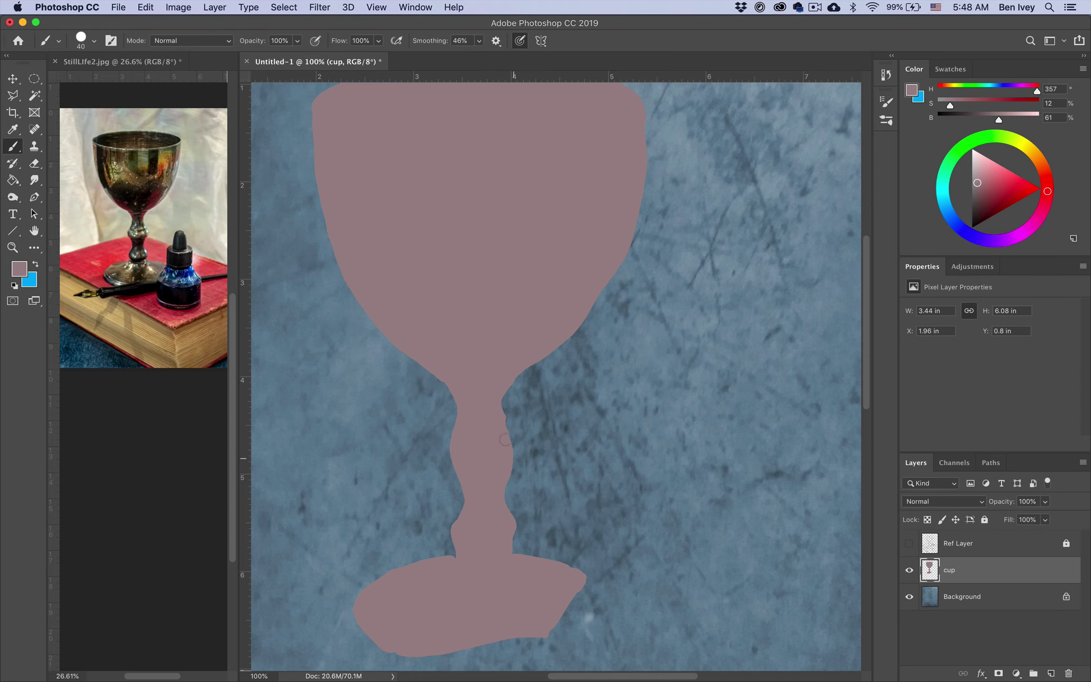
{"action": "key", "text": "bracketleft"}
{"action": "key", "text": "bracketleft"}
{"action": "key", "text": "bracketleft"}
{"action": "key", "text": "e"}
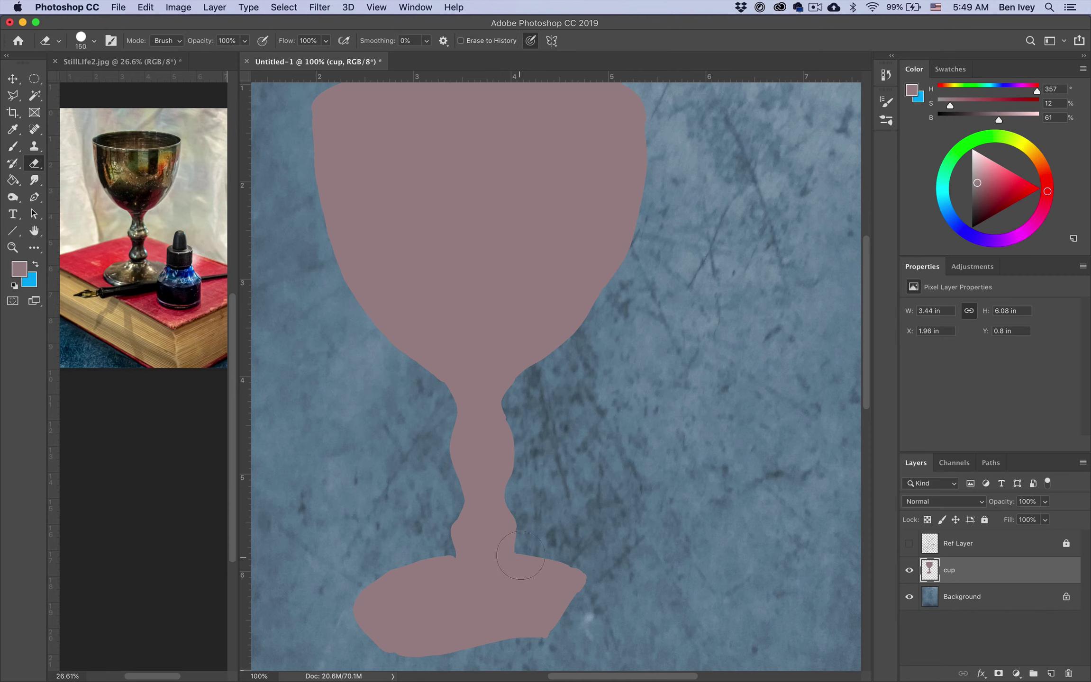
{"action": "key", "text": "bracketleft"}
{"action": "key", "text": "bracketleft"}
{"action": "key", "text": "bracketleft"}
{"action": "key", "text": "b"}
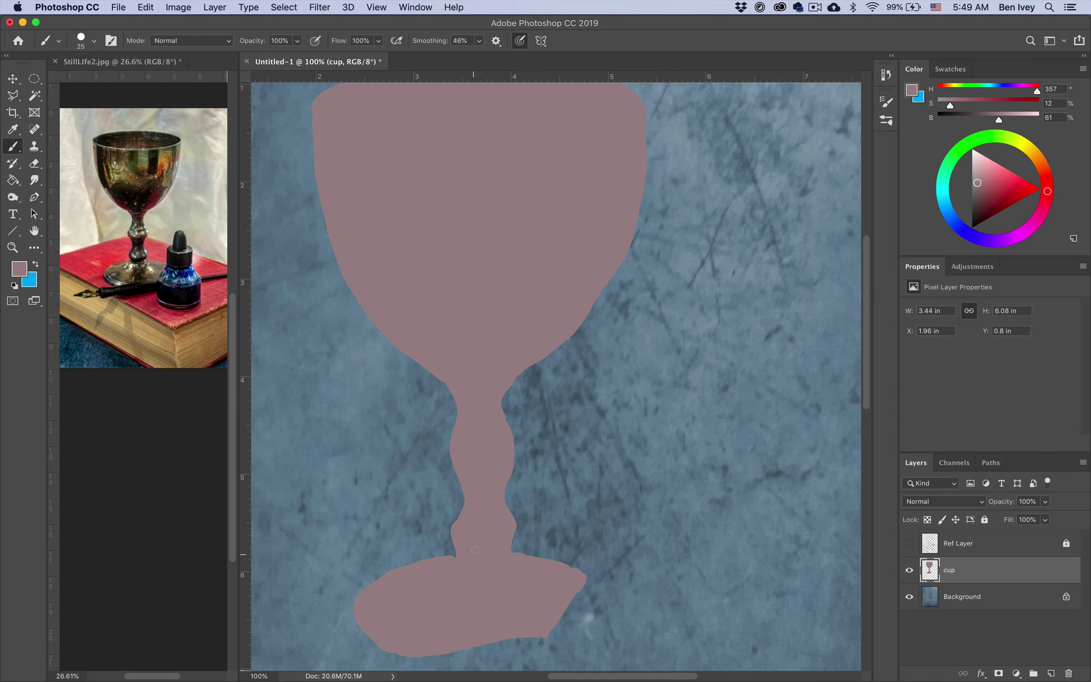
{"action": "key", "text": "super+0"}
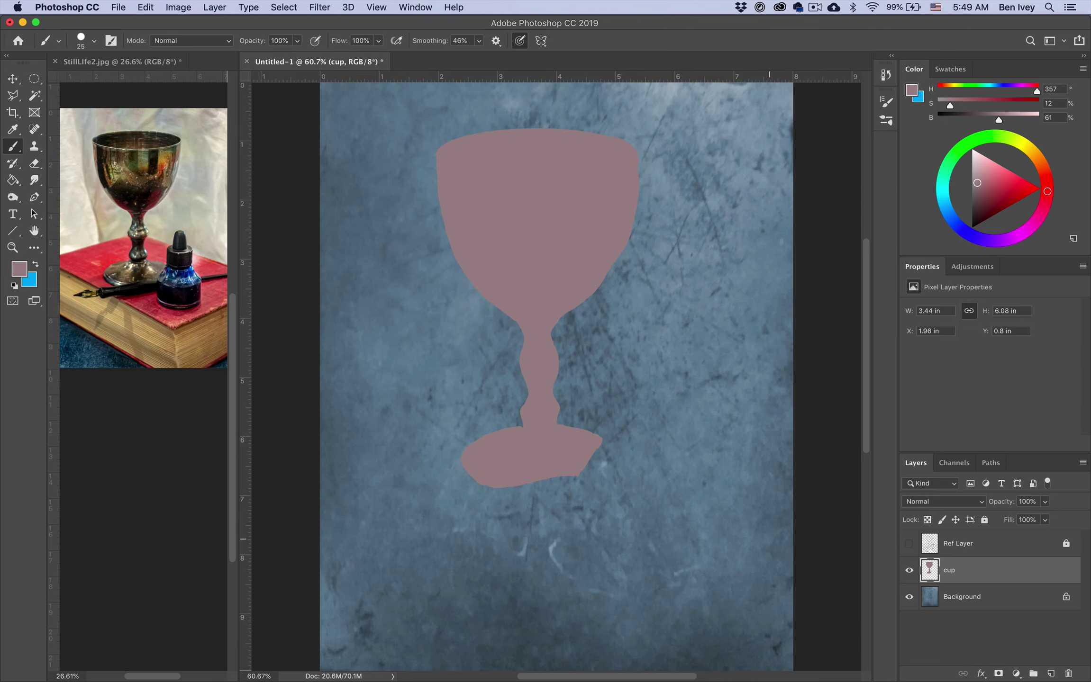
Step: Show the Ref Layer, add a layer named 'Ink Bottle', and lock the cup layer
{"action": "left_click", "coordinate": [909, 544]}
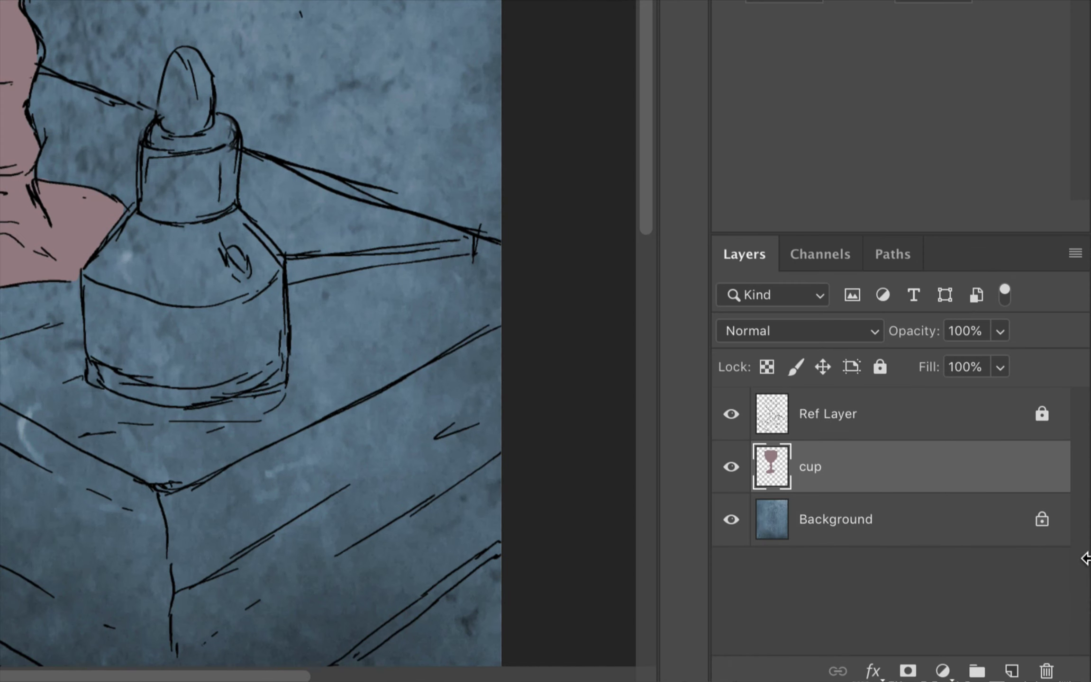
{"action": "left_click", "coordinate": [1012, 670]}
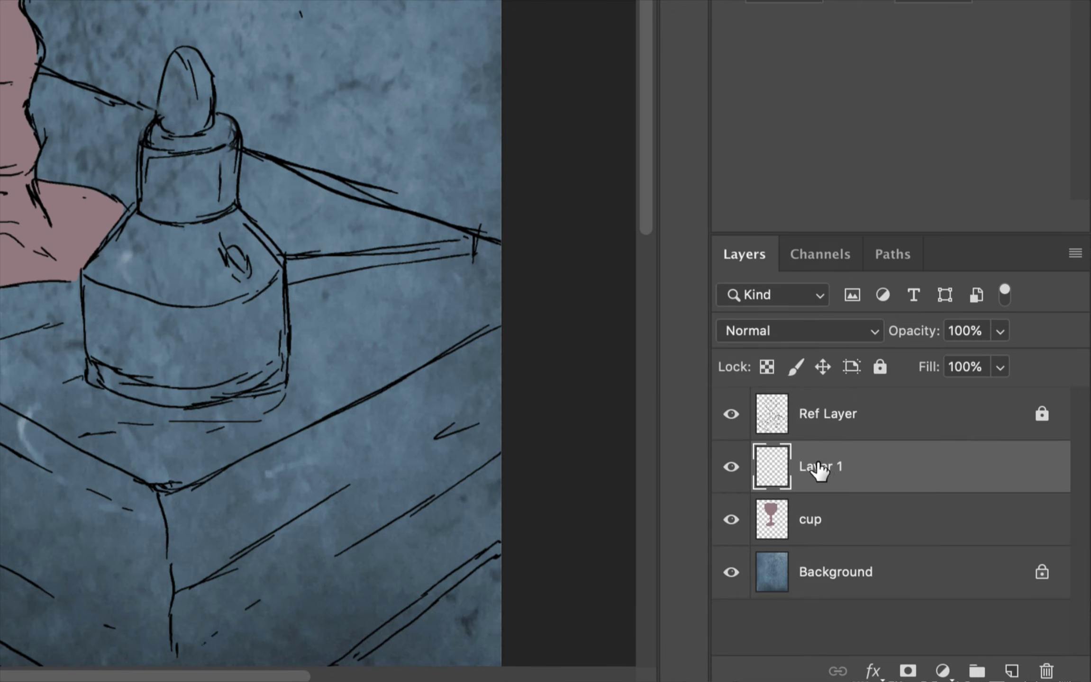
{"action": "double_click", "coordinate": [818, 467]}
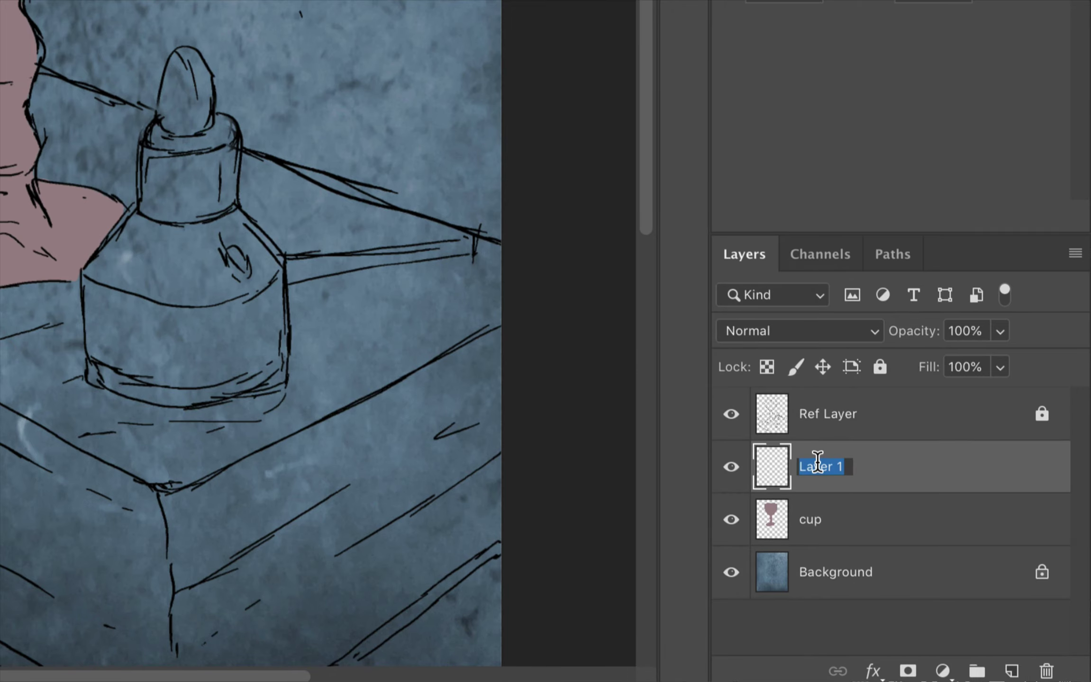
{"action": "type", "text": "Ink Bottle"}
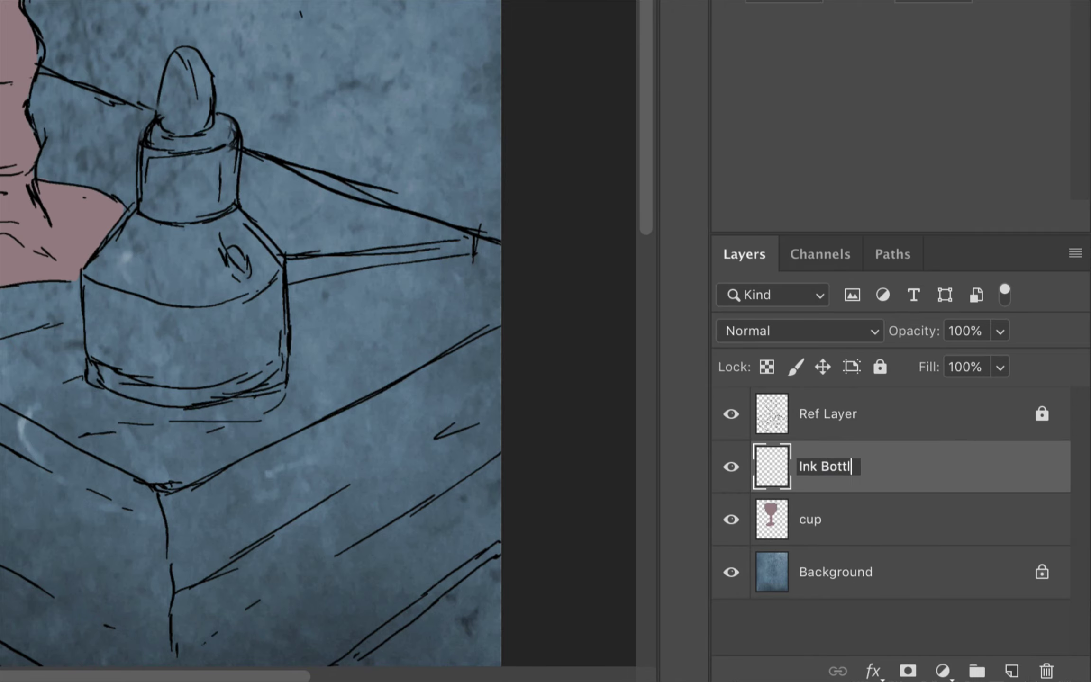
{"action": "key", "text": "Return"}
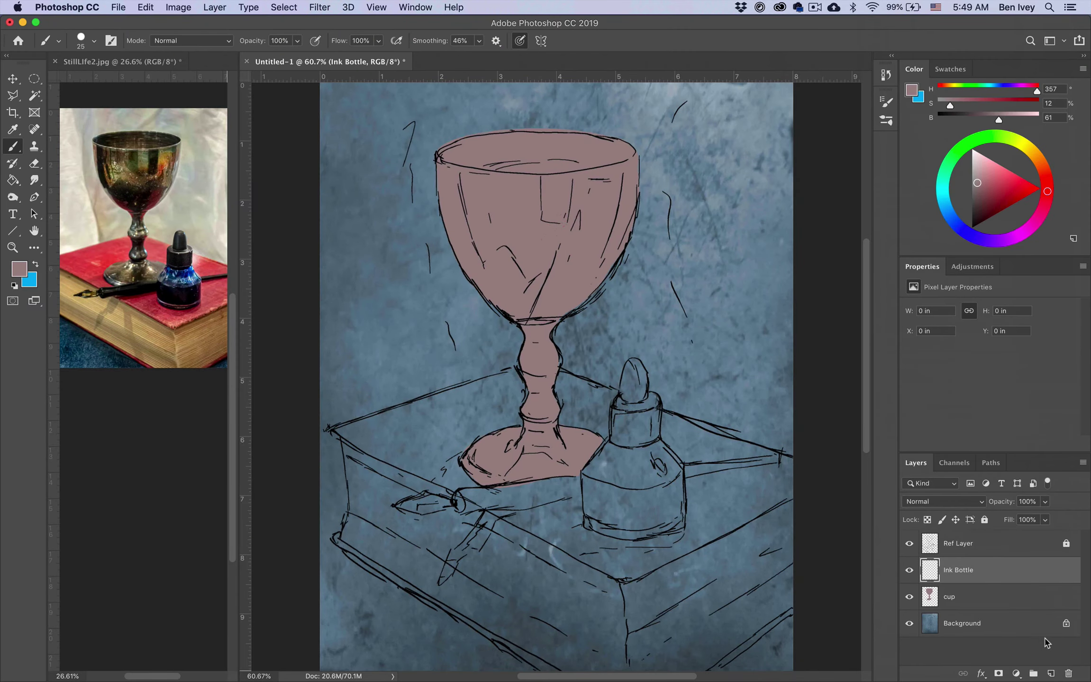
{"action": "left_click", "coordinate": [1049, 601]}
{"action": "left_click", "coordinate": [984, 520]}
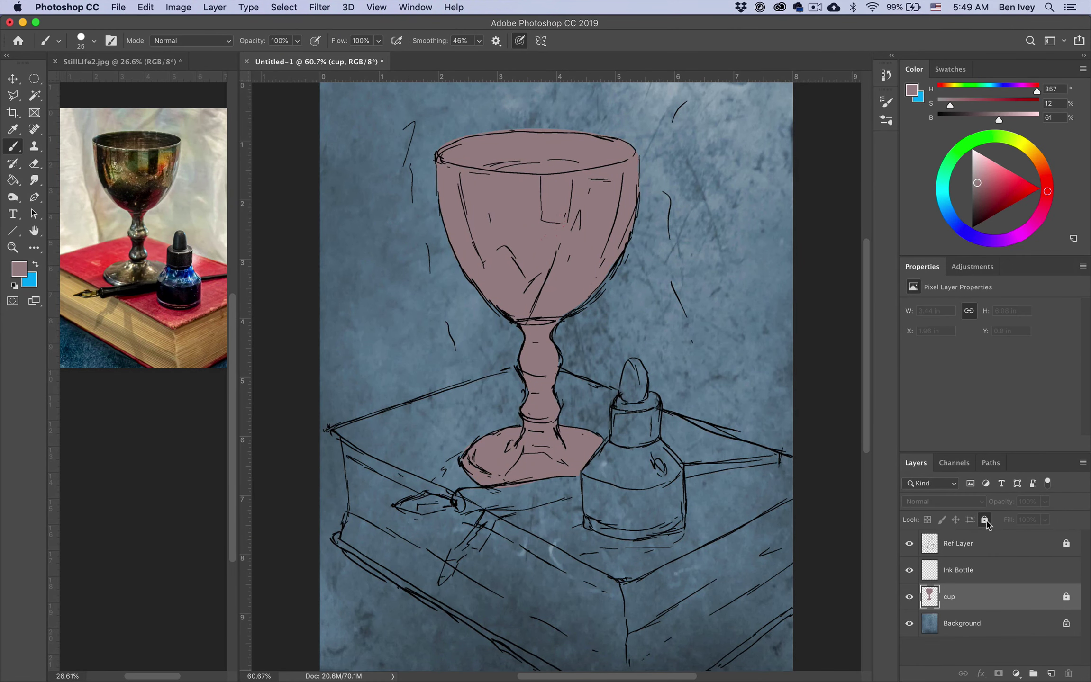
{"action": "left_click", "coordinate": [1010, 567]}
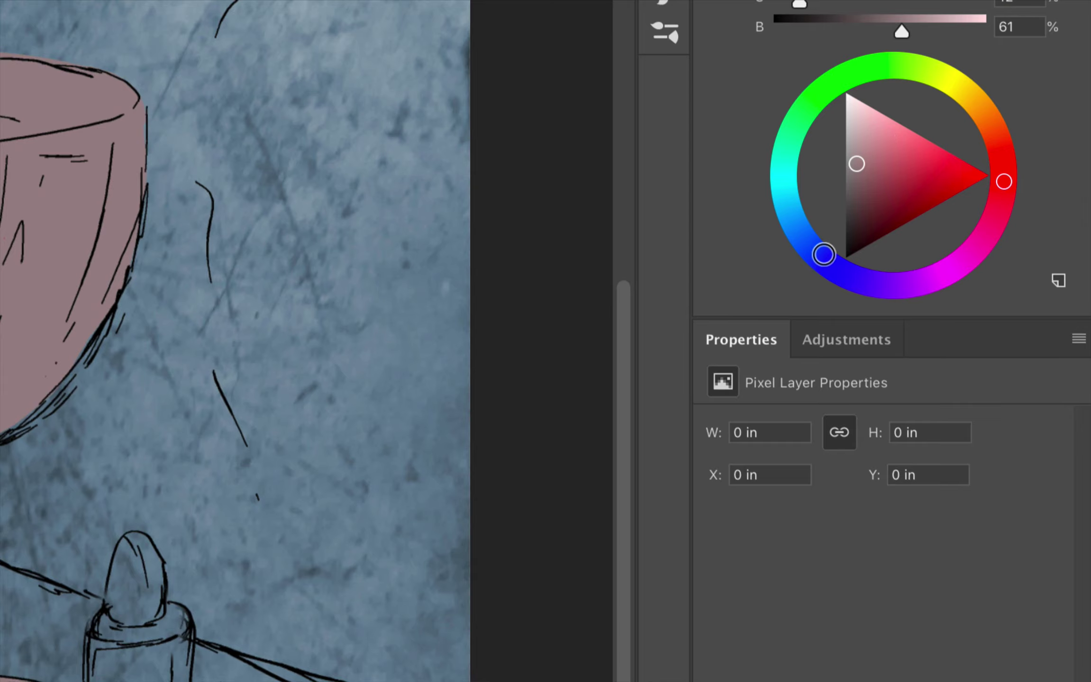
Step: Pick deep navy, outline the ink bottle with the brush, and fill it solid
{"action": "left_click", "coordinate": [824, 254]}
{"action": "left_click_drag", "start_coordinate": [901, 171], "coordinate": [901, 220]}
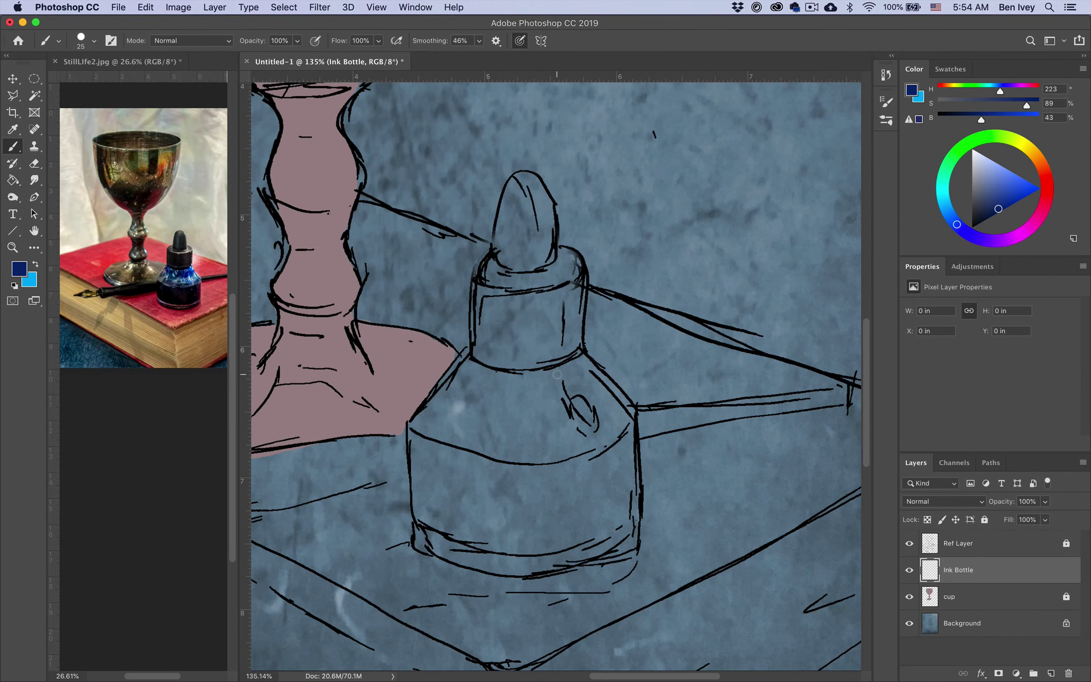
{"action": "left_click_drag", "start_coordinate": [526, 353], "coordinate": [497, 341]}
{"action": "key", "text": "bracketright"}
{"action": "mouse_move", "coordinate": [521, 176]}
{"action": "left_mouse_down"}
{"action": "mouse_move", "coordinate": [424, 410]}
{"action": "mouse_move", "coordinate": [414, 517]}
{"action": "mouse_move", "coordinate": [479, 571]}
{"action": "mouse_move", "coordinate": [630, 545]}
{"action": "left_mouse_up"}
{"action": "mouse_move", "coordinate": [435, 563]}
{"action": "left_mouse_down"}
{"action": "mouse_move", "coordinate": [630, 547]}
{"action": "mouse_move", "coordinate": [633, 479]}
{"action": "mouse_move", "coordinate": [523, 175]}
{"action": "mouse_move", "coordinate": [554, 258]}
{"action": "mouse_move", "coordinate": [512, 237]}
{"action": "left_mouse_up"}
{"action": "key", "text": "g"}
{"action": "left_click", "coordinate": [560, 361]}
{"action": "key", "text": "b"}
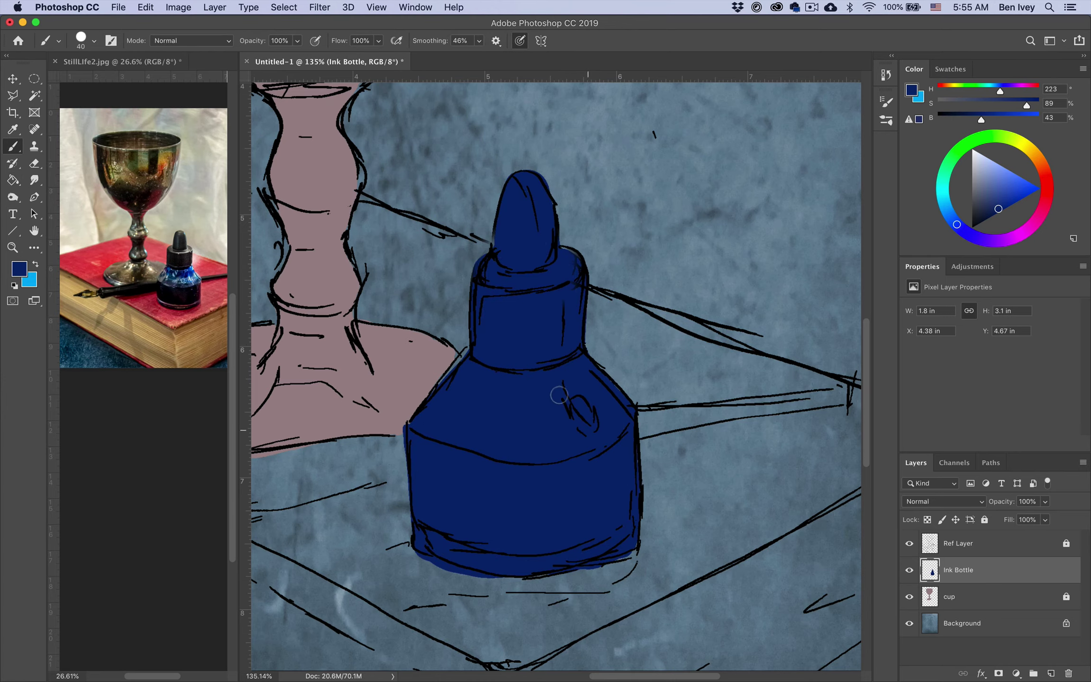
{"action": "key", "text": "super+0"}
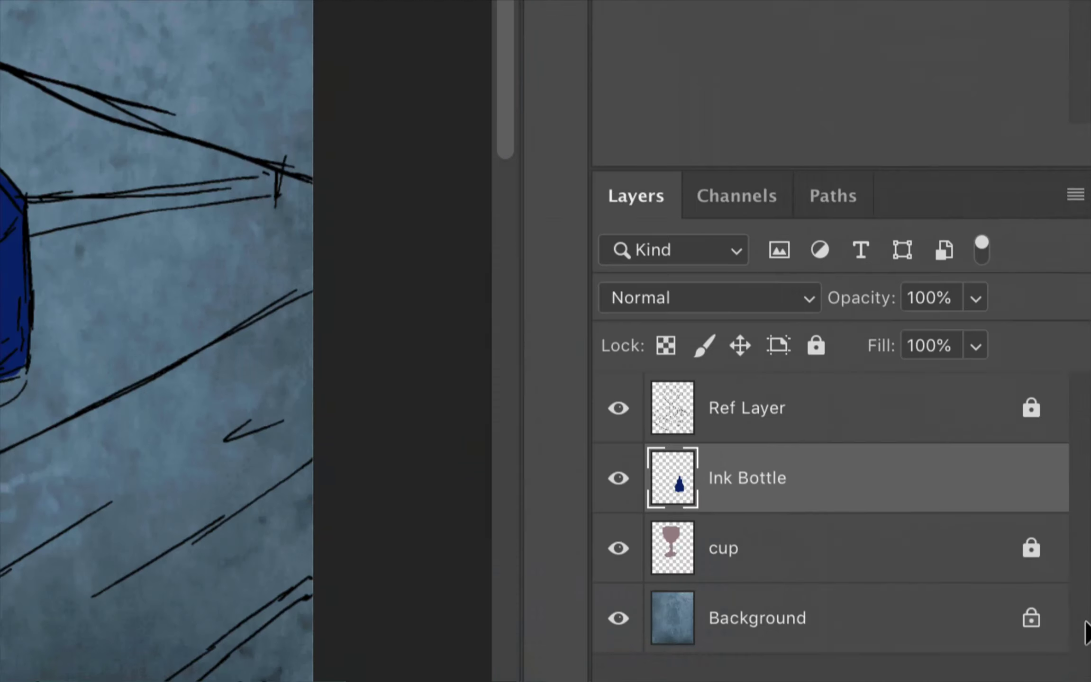
Step: Lock Ink Bottle, add a 'book top' layer below cup, and sample red from the book
{"action": "key", "text": "super+shift+alt+n"}
{"action": "left_click", "coordinate": [745, 546]}
{"action": "left_click", "coordinate": [815, 345]}
{"action": "double_click", "coordinate": [745, 477]}
{"action": "type", "text": "book top"}
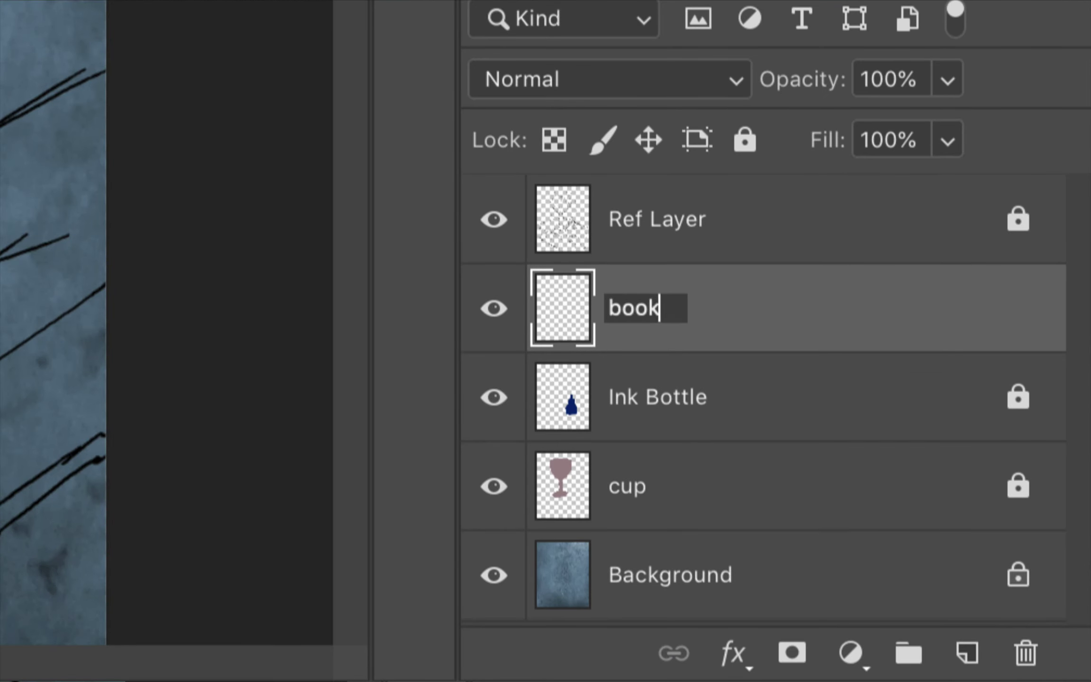
{"action": "key", "text": "Return"}
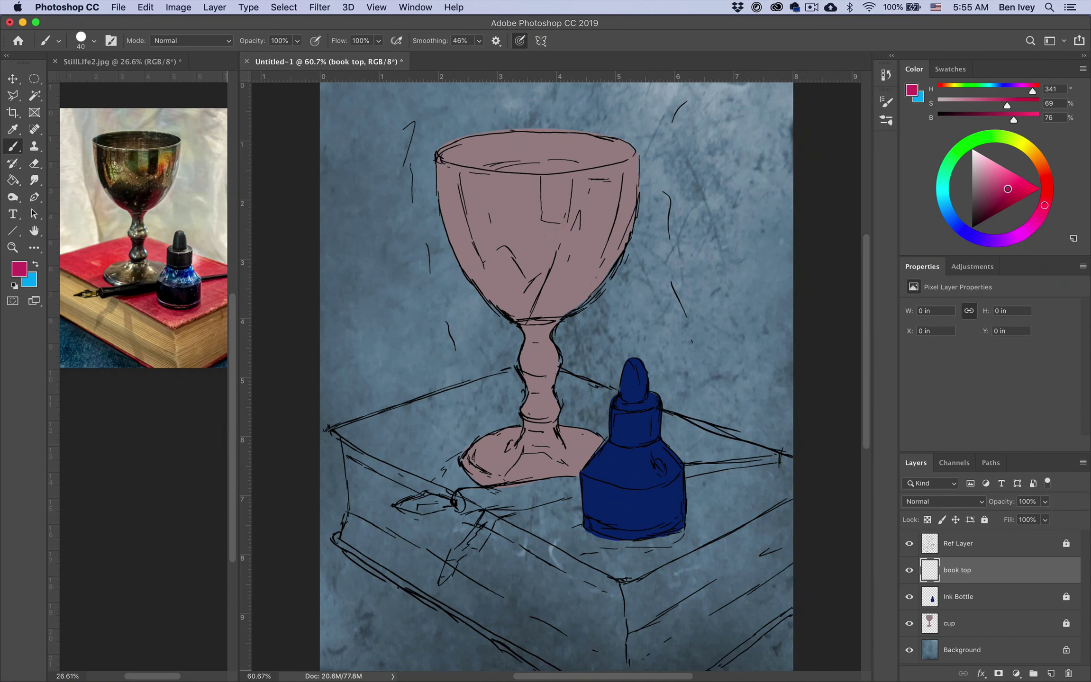
{"action": "left_click", "coordinate": [157, 258], "text": "alt"}
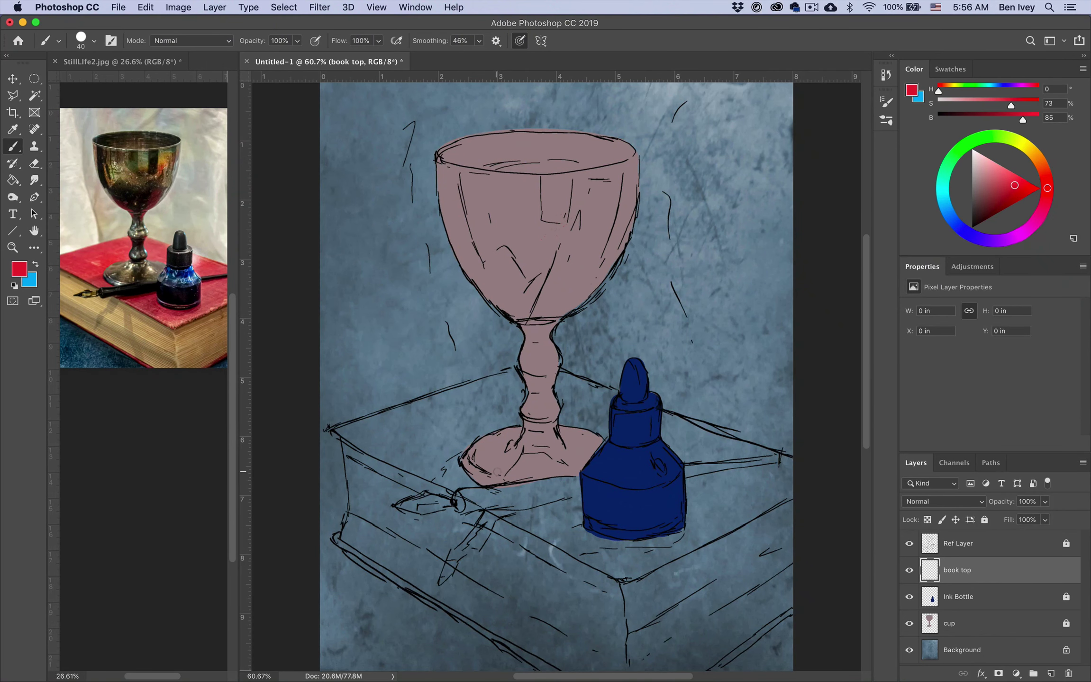
{"action": "scroll", "coordinate": [480, 432], "scroll_direction": "up", "scroll_amount": 5}
{"action": "left_click_drag", "start_coordinate": [957, 570], "coordinate": [957, 637]}
Step: Outline the book's top cover in red and fill it solid
{"action": "left_click_drag", "start_coordinate": [600, 284], "coordinate": [559, 306]}
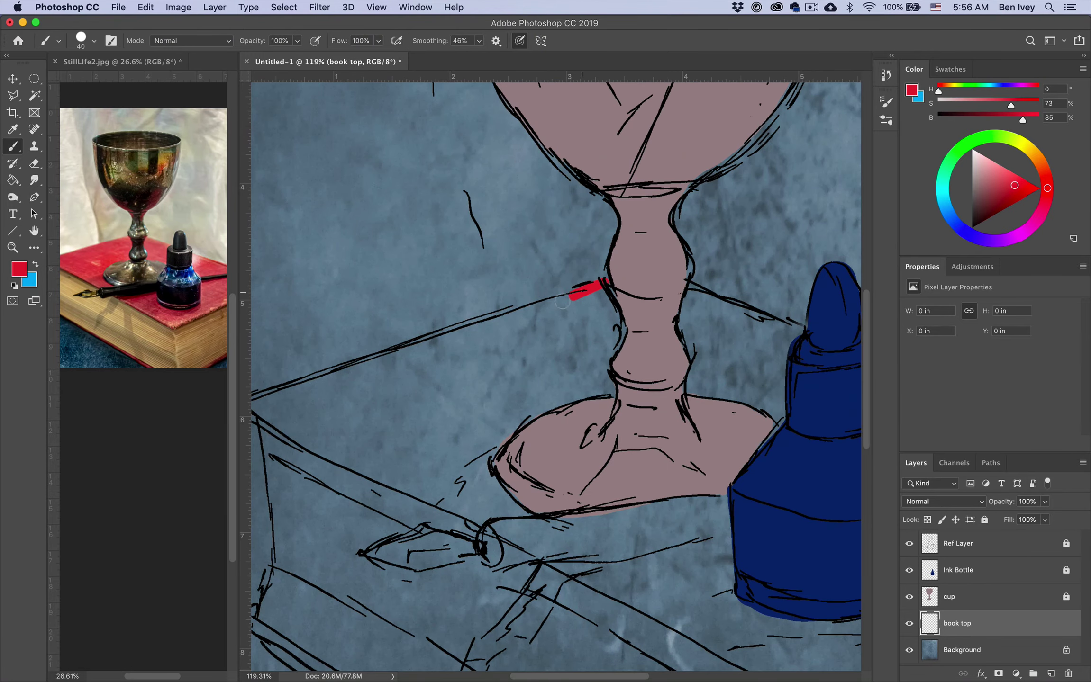
{"action": "scroll", "coordinate": [303, 398], "scroll_direction": "left", "scroll_amount": 2}
{"action": "mouse_move", "coordinate": [283, 383]}
{"action": "left_mouse_down"}
{"action": "mouse_move", "coordinate": [639, 261]}
{"action": "mouse_move", "coordinate": [283, 381]}
{"action": "mouse_move", "coordinate": [486, 486]}
{"action": "mouse_move", "coordinate": [351, 425]}
{"action": "left_mouse_up"}
{"action": "mouse_move", "coordinate": [493, 486]}
{"action": "left_mouse_down"}
{"action": "mouse_move", "coordinate": [621, 370]}
{"action": "mouse_move", "coordinate": [657, 541]}
{"action": "mouse_move", "coordinate": [803, 385]}
{"action": "mouse_move", "coordinate": [801, 317]}
{"action": "left_mouse_up"}
{"action": "left_click_drag", "start_coordinate": [397, 158], "coordinate": [439, 243]}
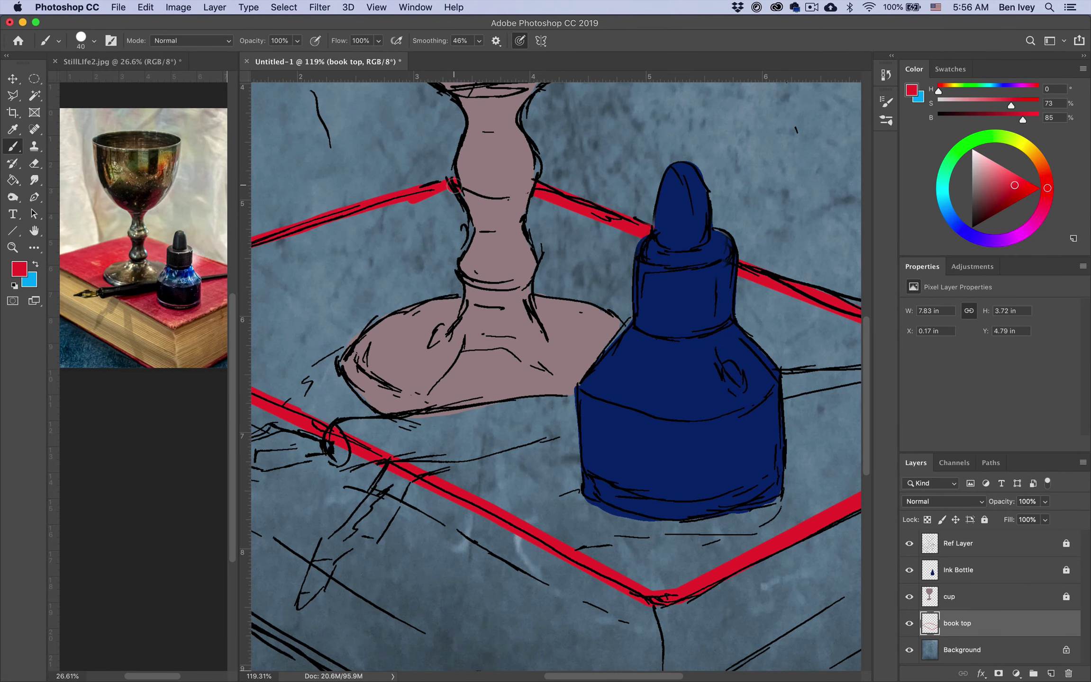
{"action": "key", "text": "g"}
{"action": "left_click", "coordinate": [805, 450]}
{"action": "scroll", "coordinate": [811, 474], "scroll_direction": "down", "scroll_amount": 2}
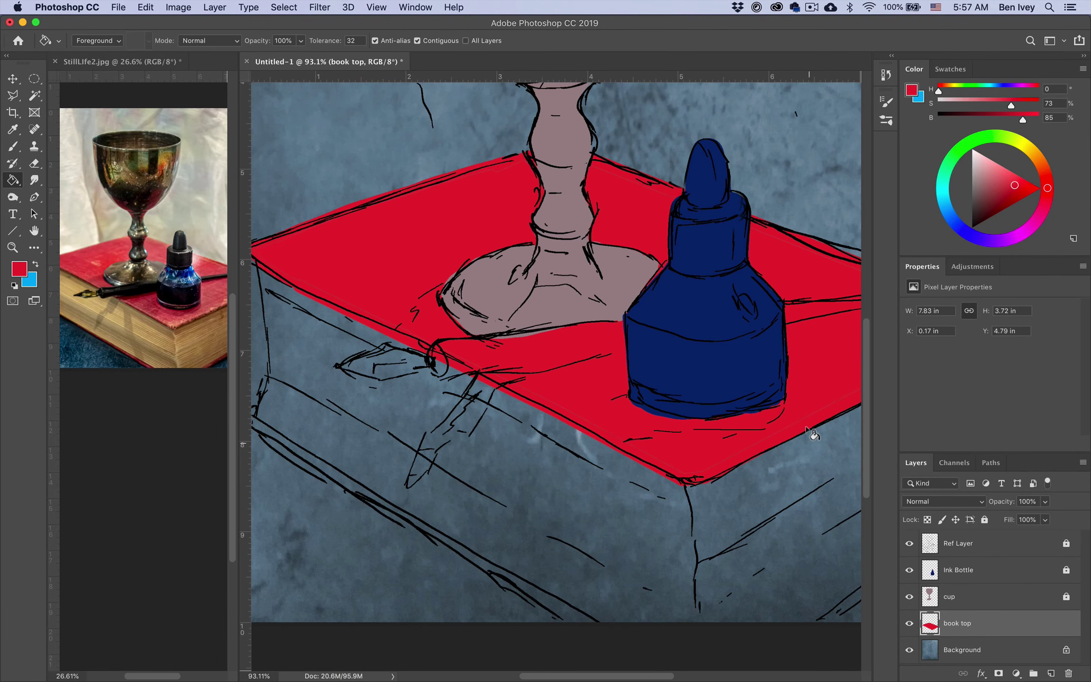
{"action": "scroll", "coordinate": [758, 474], "scroll_direction": "down", "scroll_amount": 5}
{"action": "scroll", "coordinate": [616, 450], "scroll_direction": "left", "scroll_amount": 3}
{"action": "key", "text": "b"}
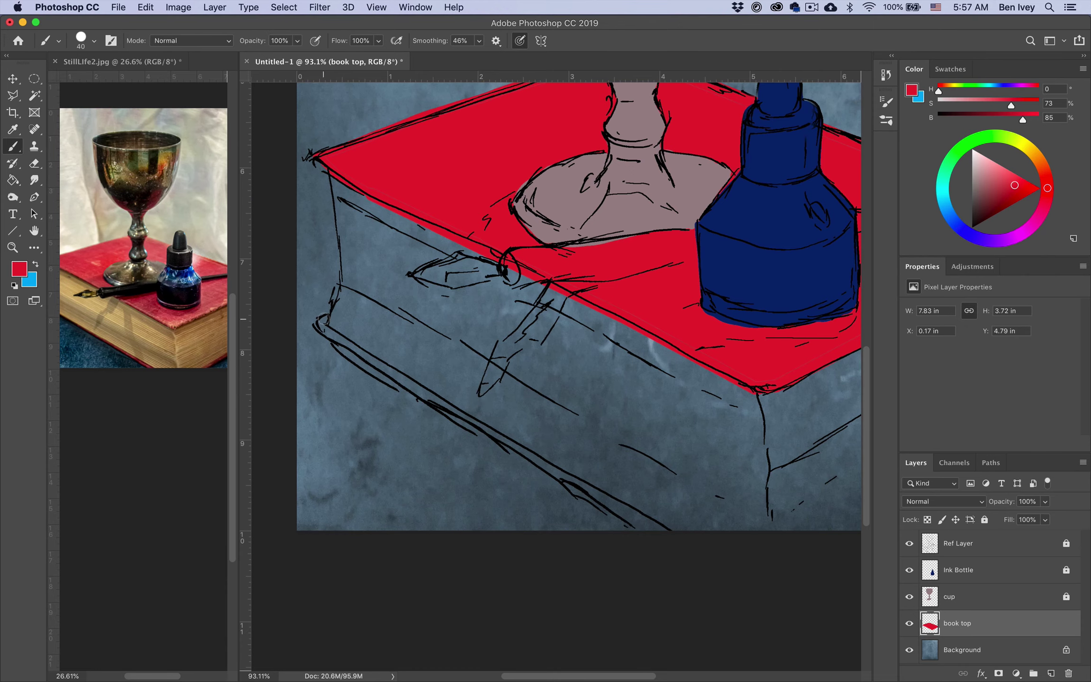
Step: Draw a straight red line along the book's lower cover edge
{"action": "left_click", "coordinate": [666, 530], "text": "shift"}
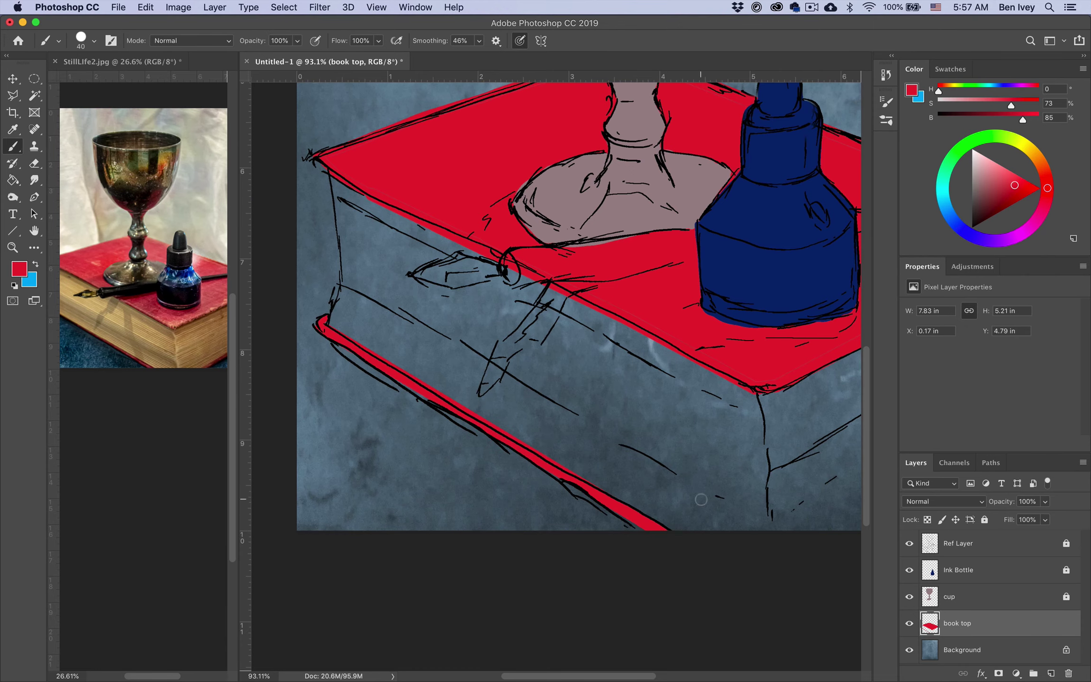
{"action": "scroll", "coordinate": [616, 426], "scroll_direction": "right", "scroll_amount": 5}
{"action": "scroll", "coordinate": [616, 427], "scroll_direction": "down", "scroll_amount": 2}
{"action": "scroll", "coordinate": [687, 450], "scroll_direction": "up", "scroll_amount": 1}
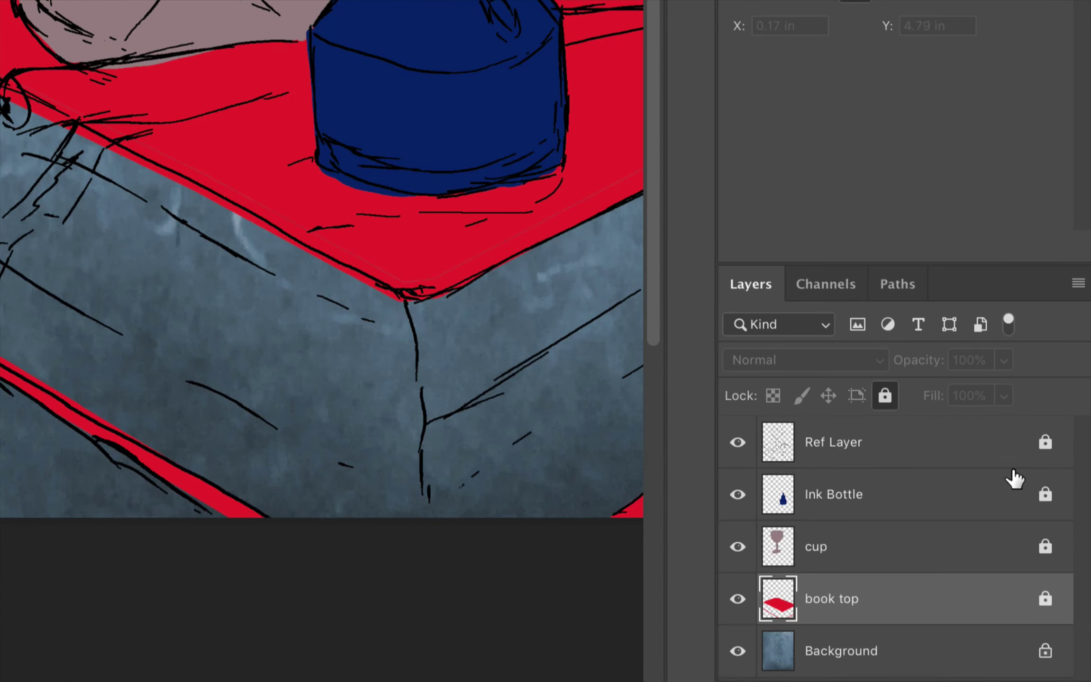
Step: Add a layer named 'book pages' and move it below book top
{"action": "left_click", "coordinate": [1050, 566]}
{"action": "left_click", "coordinate": [1050, 672]}
{"action": "double_click", "coordinate": [957, 568]}
{"action": "type", "text": "book pages"}
{"action": "key", "text": "Return"}
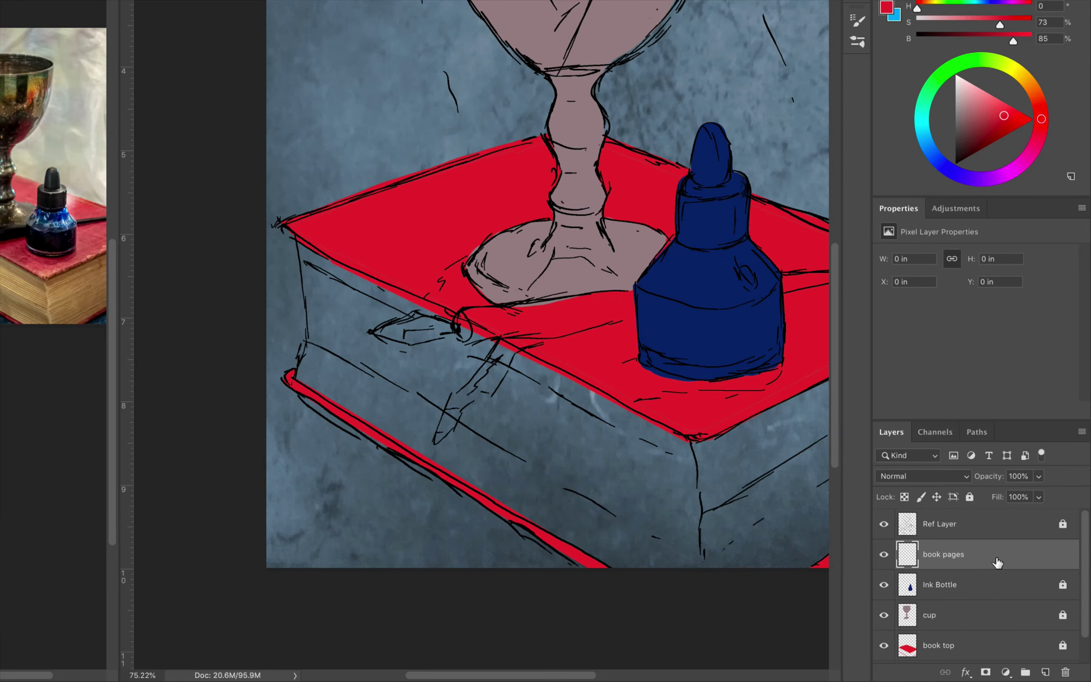
{"action": "left_click_drag", "start_coordinate": [877, 462], "coordinate": [877, 592]}
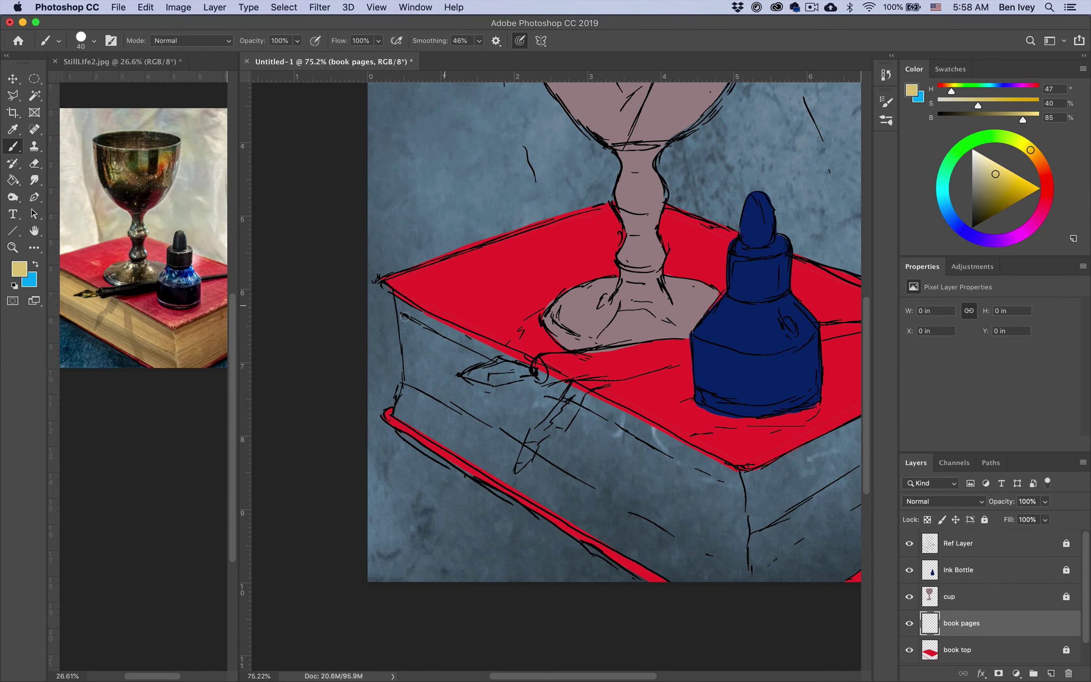
{"action": "left_click_drag", "start_coordinate": [1010, 627], "coordinate": [1002, 659]}
Step: Outline the book's page edges in yellow with straight brush lines
{"action": "scroll", "coordinate": [455, 334], "scroll_direction": "up", "scroll_amount": 3}
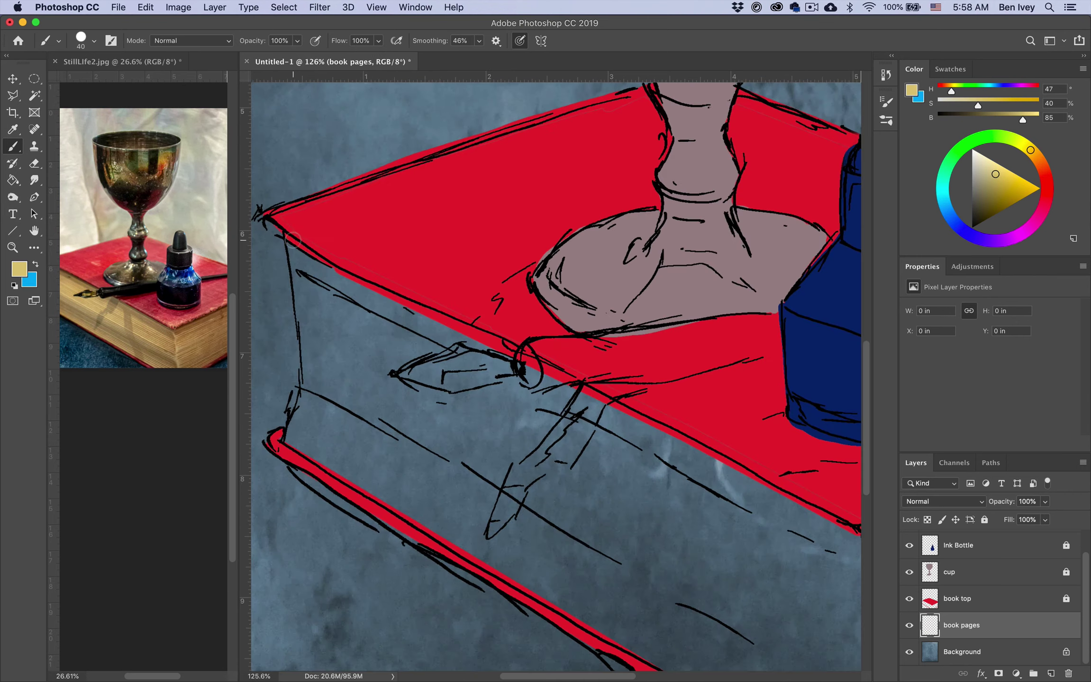
{"action": "mouse_move", "coordinate": [293, 237]}
{"action": "left_mouse_down"}
{"action": "mouse_move", "coordinate": [306, 318]}
{"action": "mouse_move", "coordinate": [293, 443]}
{"action": "left_mouse_up"}
{"action": "scroll", "coordinate": [373, 480], "scroll_direction": "down", "scroll_amount": 5}
{"action": "scroll", "coordinate": [373, 480], "scroll_direction": "right", "scroll_amount": 3}
{"action": "left_click", "coordinate": [618, 502], "text": "shift"}
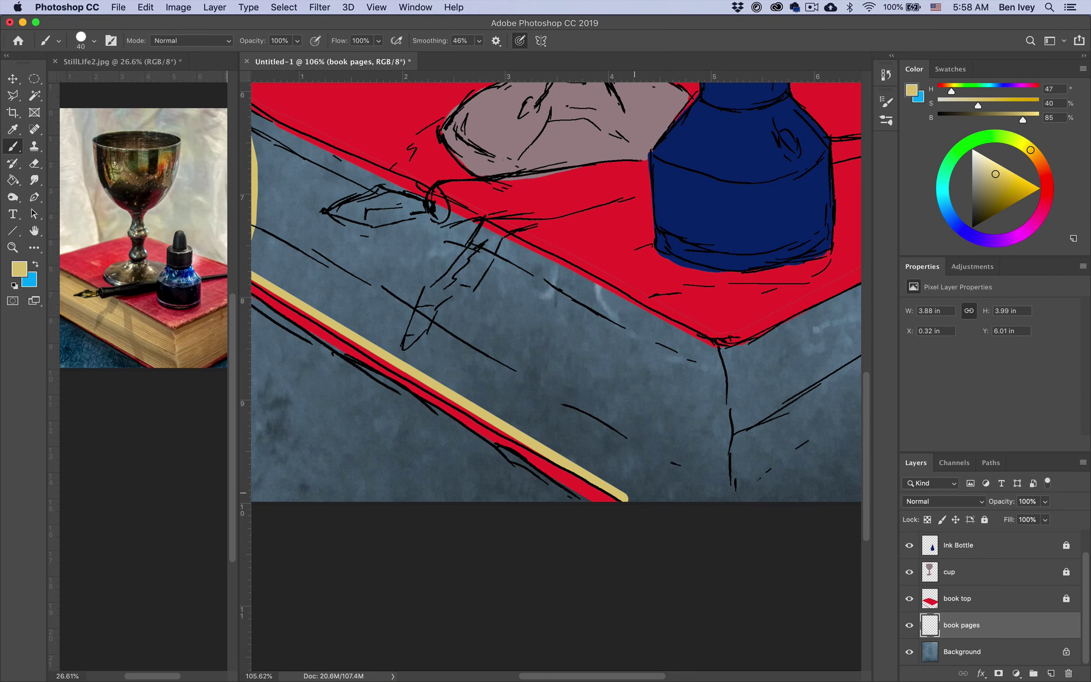
{"action": "scroll", "coordinate": [618, 502], "scroll_direction": "right", "scroll_amount": 3}
{"action": "left_click", "coordinate": [732, 490], "text": "shift"}
{"action": "scroll", "coordinate": [732, 490], "scroll_direction": "right", "scroll_amount": 3}
{"action": "left_click", "coordinate": [752, 443], "text": "shift"}
{"action": "left_click", "coordinate": [751, 264], "text": "shift"}
{"action": "left_click", "coordinate": [469, 411], "text": "shift"}
{"action": "scroll", "coordinate": [429, 407], "scroll_direction": "down", "scroll_amount": 3}
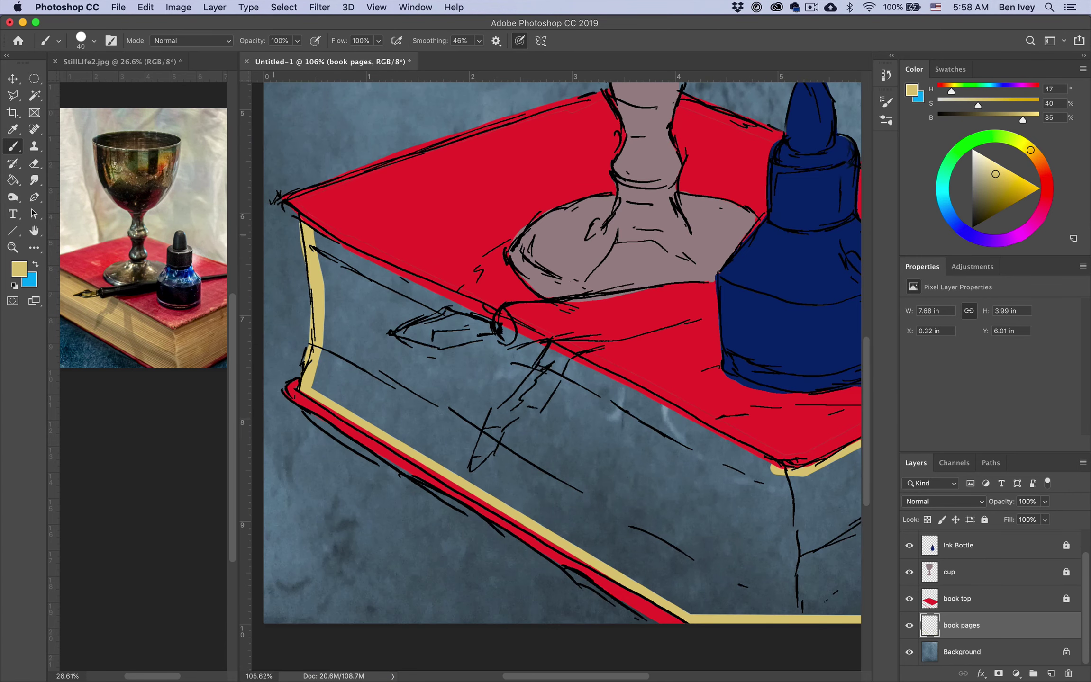
Step: Fill the book's page face with yellow and reselect the Ink Bottle layer
{"action": "key", "text": "g"}
{"action": "left_click", "coordinate": [469, 374]}
{"action": "scroll", "coordinate": [616, 355], "scroll_direction": "down", "scroll_amount": 2}
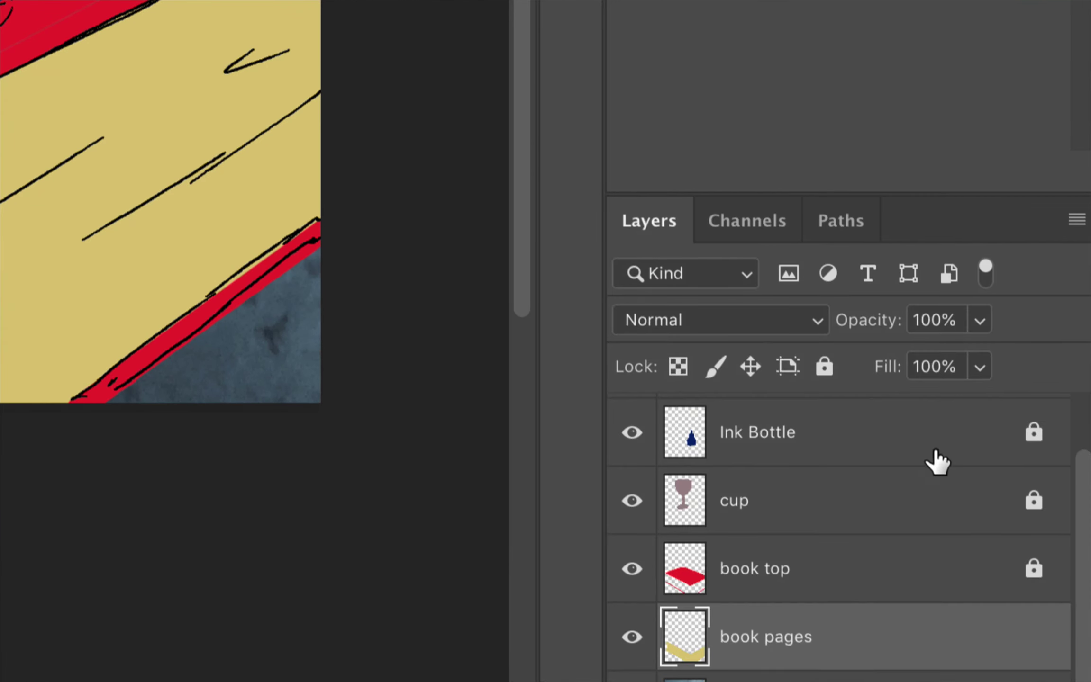
{"action": "scroll", "coordinate": [1026, 556], "scroll_direction": "up", "scroll_amount": 1}
{"action": "left_click", "coordinate": [1005, 579]}
Step: Add a new layer and block in the pen body with dark grey sampled from the line art
{"action": "left_click", "coordinate": [1051, 673]}
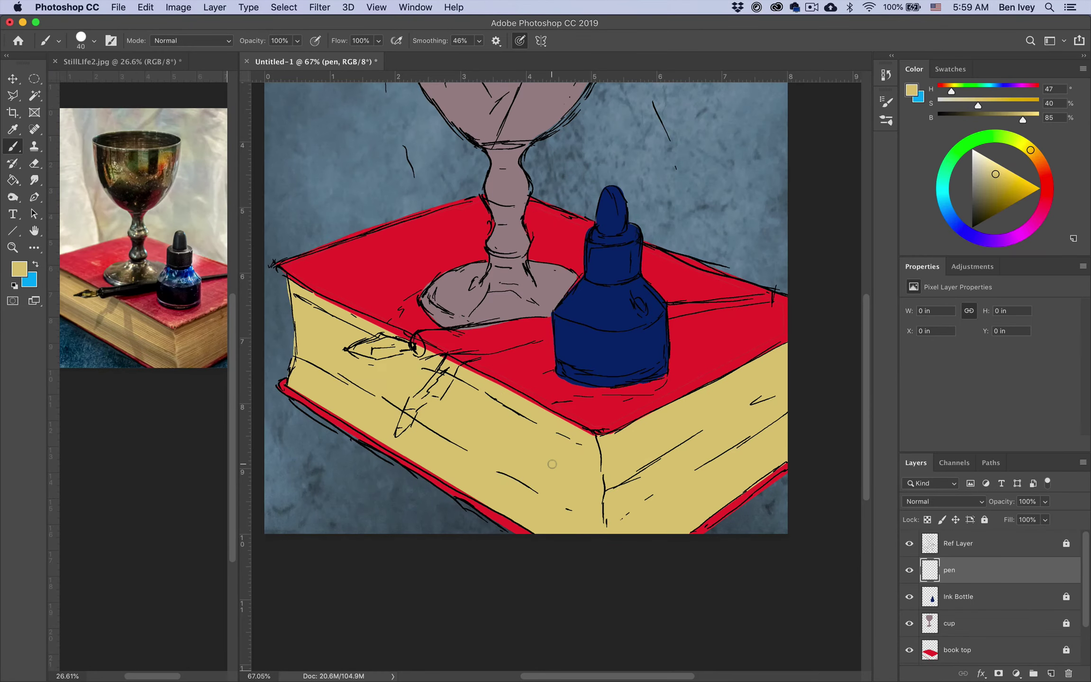
{"action": "scroll", "coordinate": [560, 383], "scroll_direction": "up", "scroll_amount": 3}
{"action": "left_click", "coordinate": [408, 333], "text": "alt"}
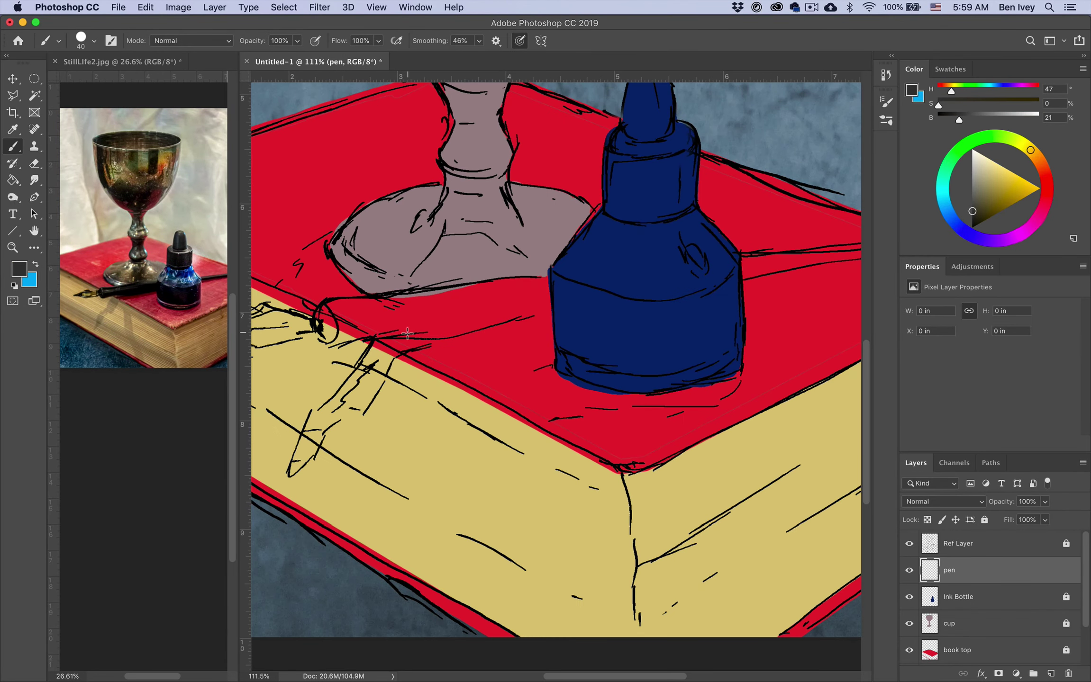
{"action": "left_click", "coordinate": [428, 317]}
{"action": "mouse_move", "coordinate": [345, 303]}
{"action": "left_mouse_down"}
{"action": "mouse_move", "coordinate": [317, 323]}
{"action": "mouse_move", "coordinate": [328, 335]}
{"action": "mouse_move", "coordinate": [429, 333]}
{"action": "mouse_move", "coordinate": [547, 307]}
{"action": "mouse_move", "coordinate": [362, 308]}
{"action": "mouse_move", "coordinate": [462, 283]}
{"action": "mouse_move", "coordinate": [550, 277]}
{"action": "left_mouse_up"}
{"action": "key", "text": "g"}
{"action": "left_click", "coordinate": [450, 299]}
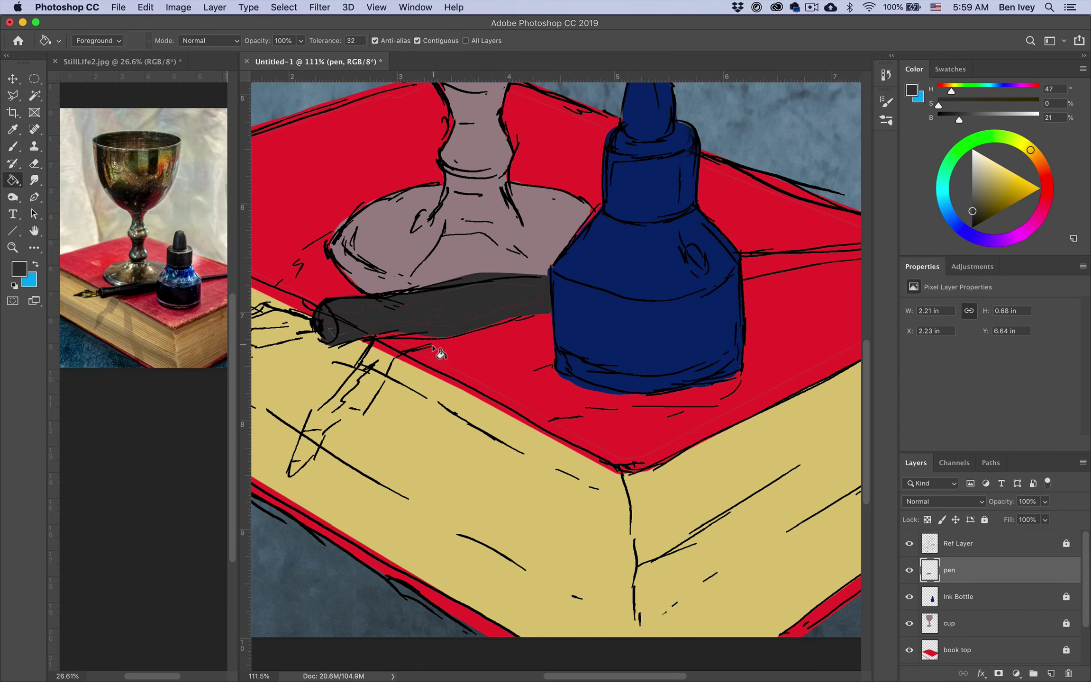
{"action": "key", "text": "b"}
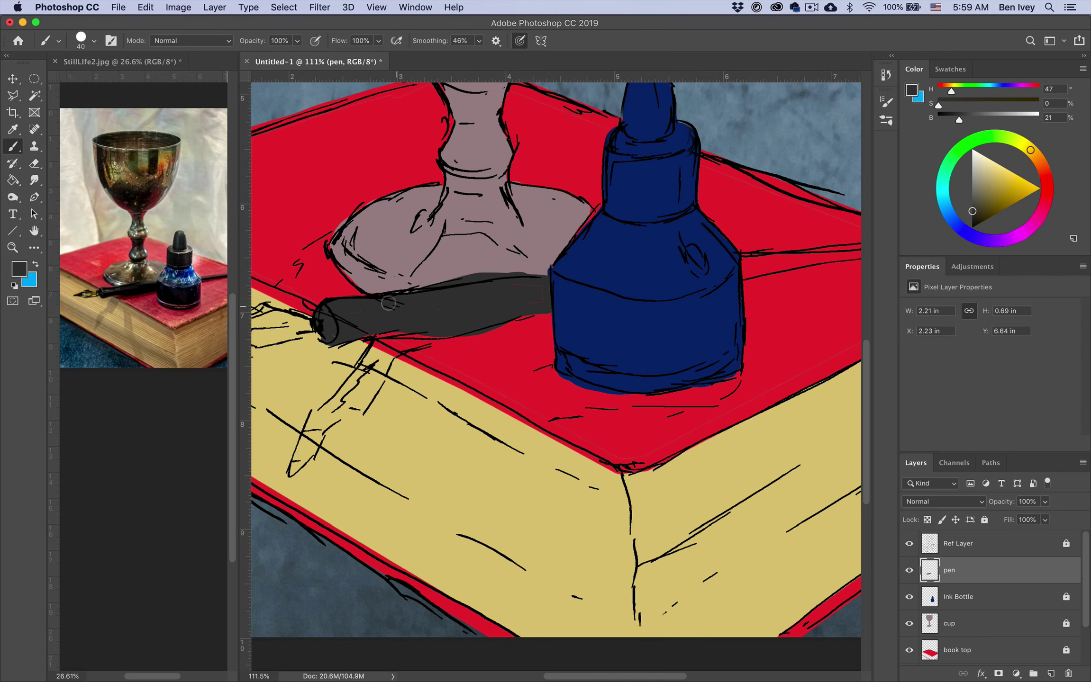
{"action": "mouse_move", "coordinate": [393, 291]}
{"action": "left_mouse_down"}
{"action": "mouse_move", "coordinate": [482, 278]}
{"action": "mouse_move", "coordinate": [399, 322]}
{"action": "mouse_move", "coordinate": [524, 313]}
{"action": "left_mouse_up"}
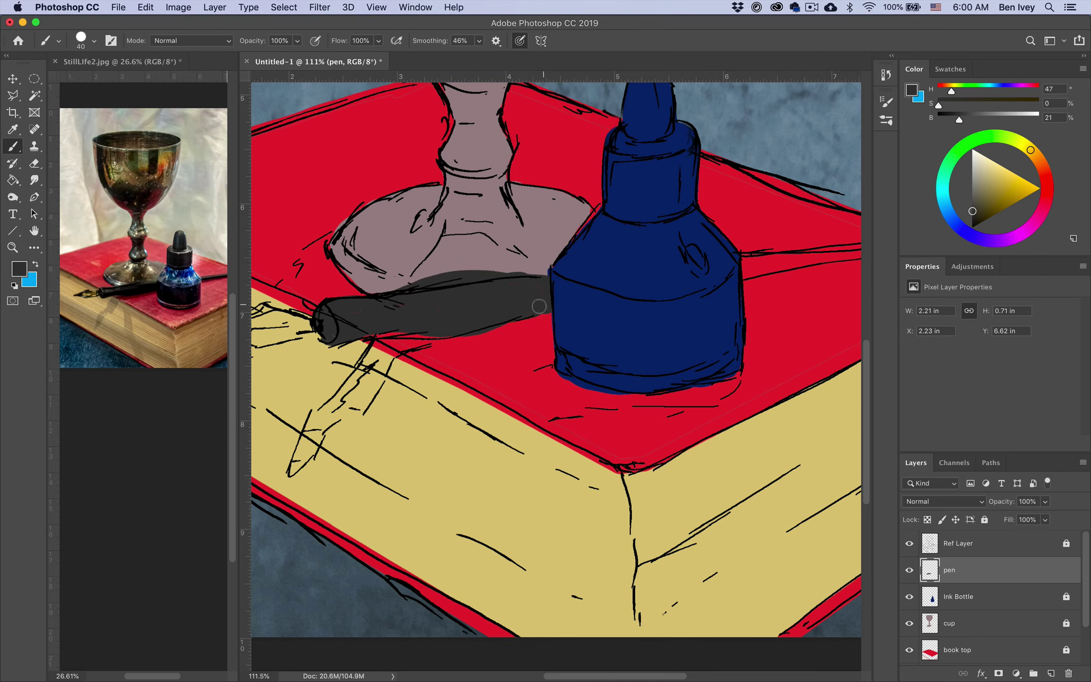
Step: Tidy the pen's upper edge and extend the grey barrel past the ink bottle to the book
{"action": "key", "text": "e"}
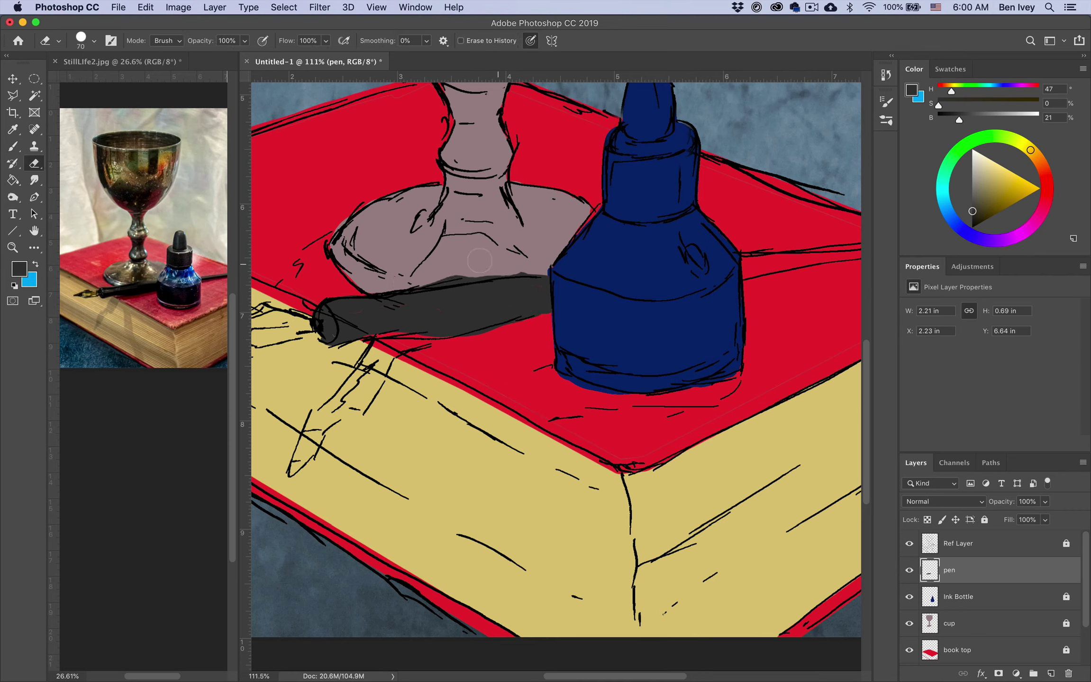
{"action": "mouse_move", "coordinate": [398, 286]}
{"action": "left_mouse_down"}
{"action": "mouse_move", "coordinate": [508, 261]}
{"action": "mouse_move", "coordinate": [493, 264]}
{"action": "left_mouse_up"}
{"action": "key", "text": "super+z"}
{"action": "key", "text": "b"}
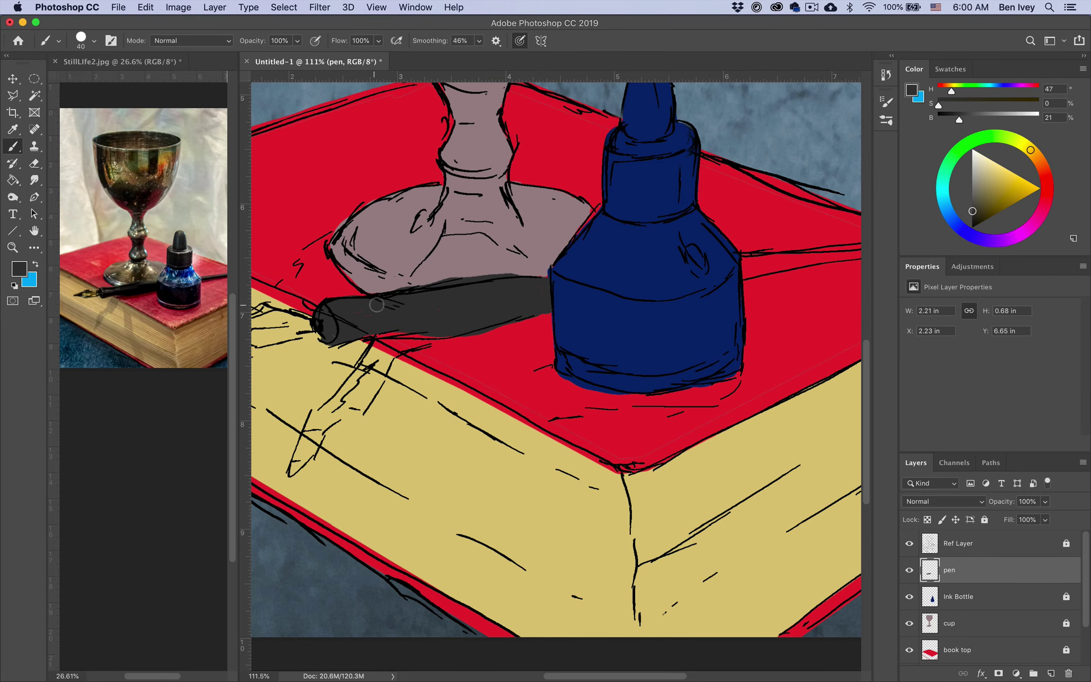
{"action": "mouse_move", "coordinate": [391, 296]}
{"action": "left_mouse_down"}
{"action": "mouse_move", "coordinate": [522, 277]}
{"action": "mouse_move", "coordinate": [550, 280]}
{"action": "mouse_move", "coordinate": [540, 290]}
{"action": "mouse_move", "coordinate": [713, 273]}
{"action": "left_mouse_up"}
{"action": "scroll", "coordinate": [368, 291], "scroll_direction": "right", "scroll_amount": 5}
{"action": "left_click", "coordinate": [361, 312], "text": "alt"}
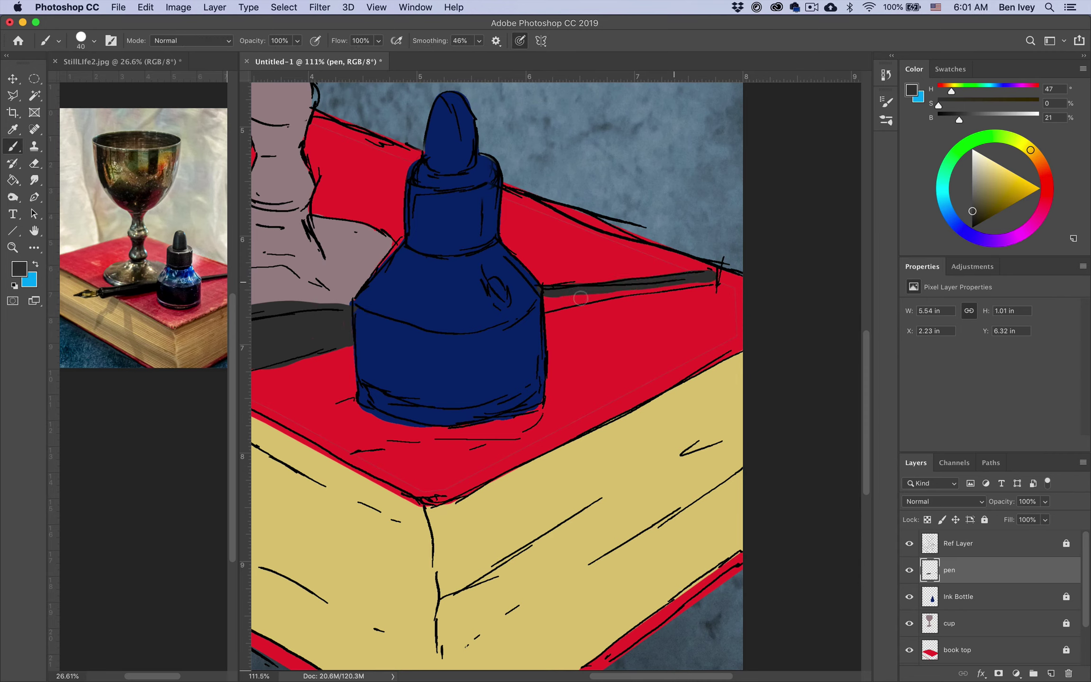
{"action": "left_click_drag", "start_coordinate": [545, 303], "coordinate": [710, 280]}
{"action": "key", "text": "e"}
{"action": "key", "text": "b"}
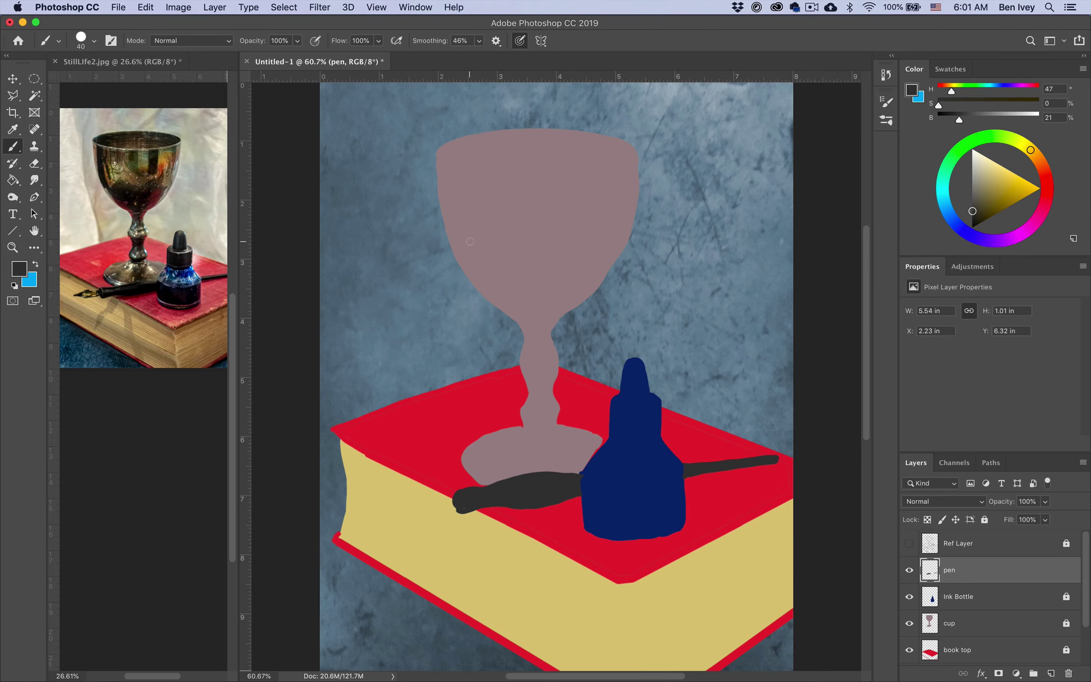
Step: Zoom in on the nib and paint it bright yellow
{"action": "key", "text": "super+0"}
{"action": "left_click", "coordinate": [909, 544]}
{"action": "left_click", "coordinate": [420, 427], "text": "super"}
{"action": "left_click_drag", "start_coordinate": [421, 427], "coordinate": [539, 267]}
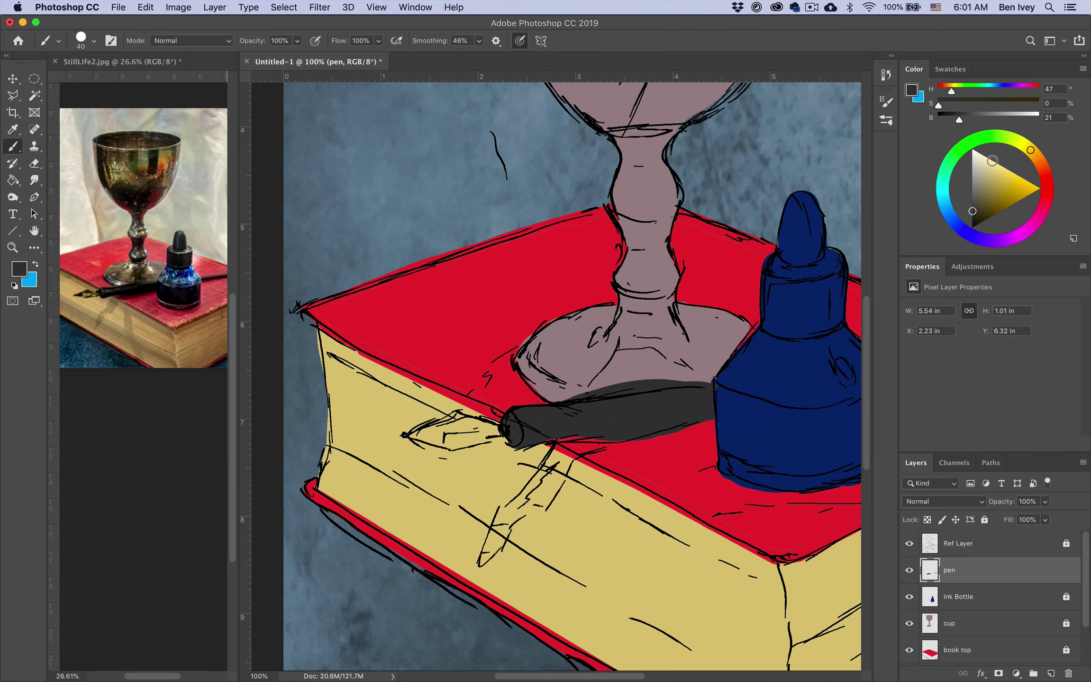
{"action": "left_click", "coordinate": [1027, 183]}
{"action": "mouse_move", "coordinate": [474, 432]}
{"action": "left_mouse_down"}
{"action": "mouse_move", "coordinate": [448, 441]}
{"action": "mouse_move", "coordinate": [507, 430]}
{"action": "mouse_move", "coordinate": [468, 422]}
{"action": "mouse_move", "coordinate": [479, 441]}
{"action": "mouse_move", "coordinate": [426, 438]}
{"action": "left_mouse_up"}
Step: Hide the reference sketch lines and resample the pen's dark grey
{"action": "left_click", "coordinate": [909, 543]}
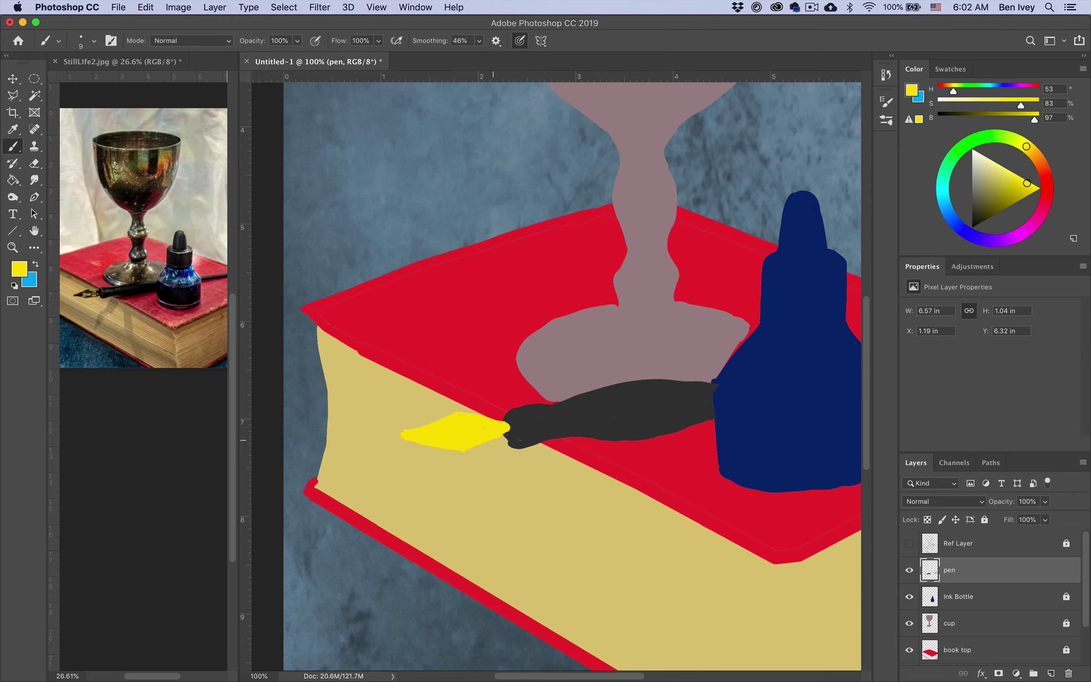
{"action": "left_click", "coordinate": [507, 432], "text": "alt"}
{"action": "scroll", "coordinate": [370, 612], "scroll_direction": "down", "scroll_amount": 3}
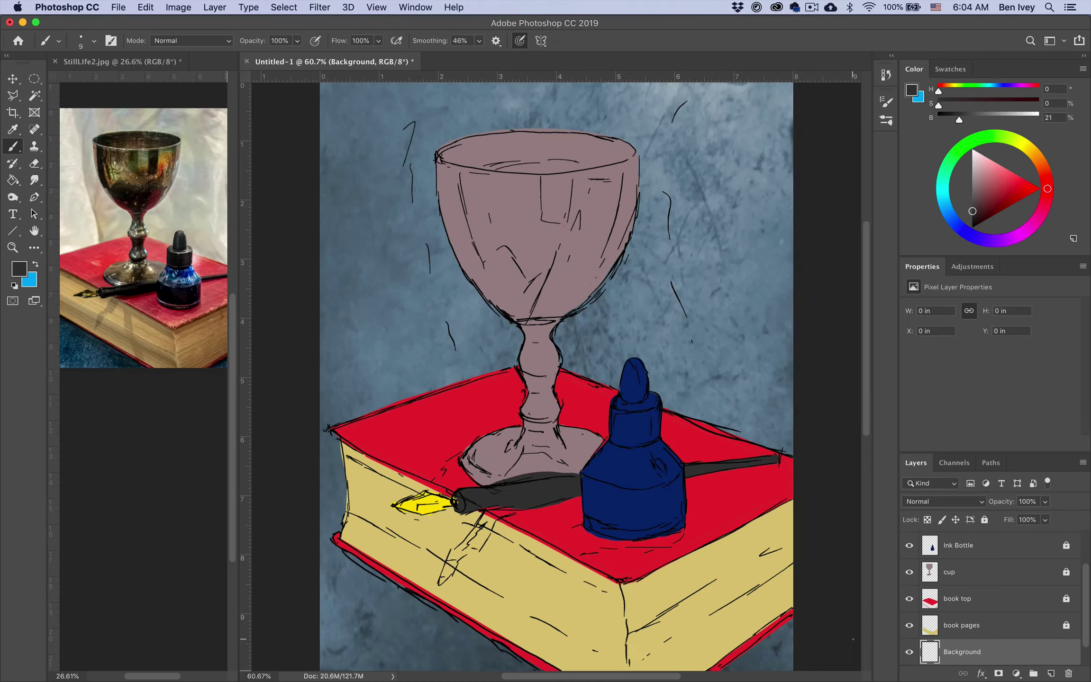
Step: Paint blue along the bottom and 34% white over the top, then blend the layer in Overlay
{"action": "key", "text": "super+minus"}
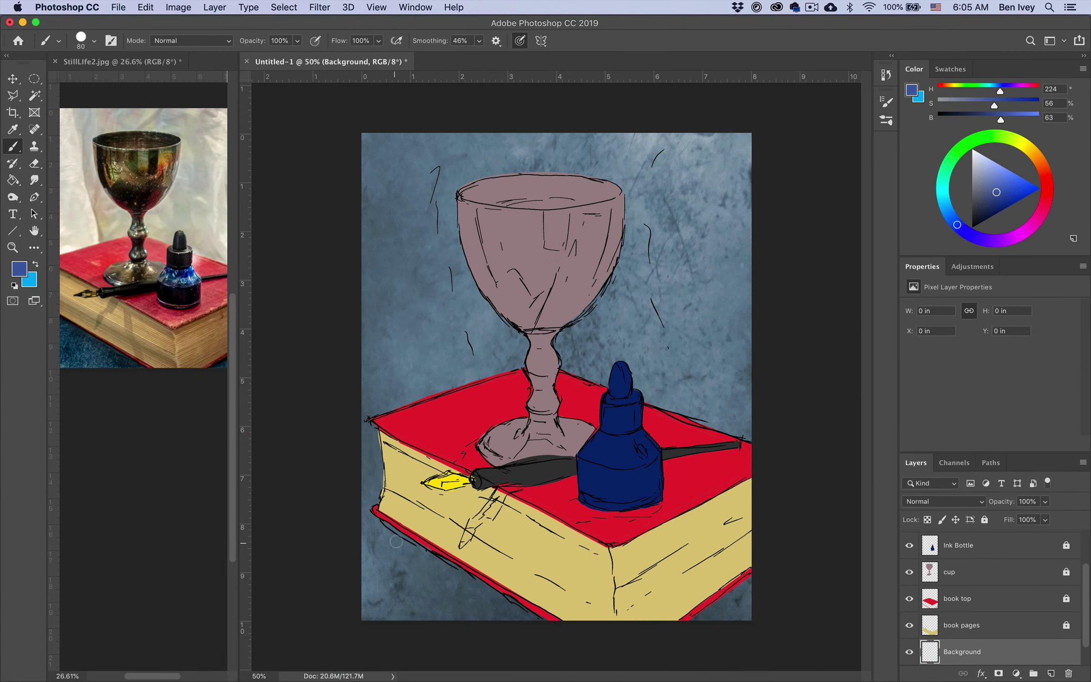
{"action": "mouse_move", "coordinate": [394, 535]}
{"action": "left_mouse_down"}
{"action": "mouse_move", "coordinate": [507, 606]}
{"action": "mouse_move", "coordinate": [711, 623]}
{"action": "left_mouse_up"}
{"action": "key", "text": "3"}
{"action": "key", "text": "4"}
{"action": "mouse_move", "coordinate": [375, 502]}
{"action": "left_mouse_down"}
{"action": "mouse_move", "coordinate": [364, 445]}
{"action": "mouse_move", "coordinate": [420, 350]}
{"action": "mouse_move", "coordinate": [491, 384]}
{"action": "mouse_move", "coordinate": [396, 217]}
{"action": "mouse_move", "coordinate": [539, 351]}
{"action": "mouse_move", "coordinate": [365, 255]}
{"action": "mouse_move", "coordinate": [391, 423]}
{"action": "mouse_move", "coordinate": [726, 434]}
{"action": "mouse_move", "coordinate": [515, 411]}
{"action": "mouse_move", "coordinate": [466, 259]}
{"action": "left_mouse_up"}
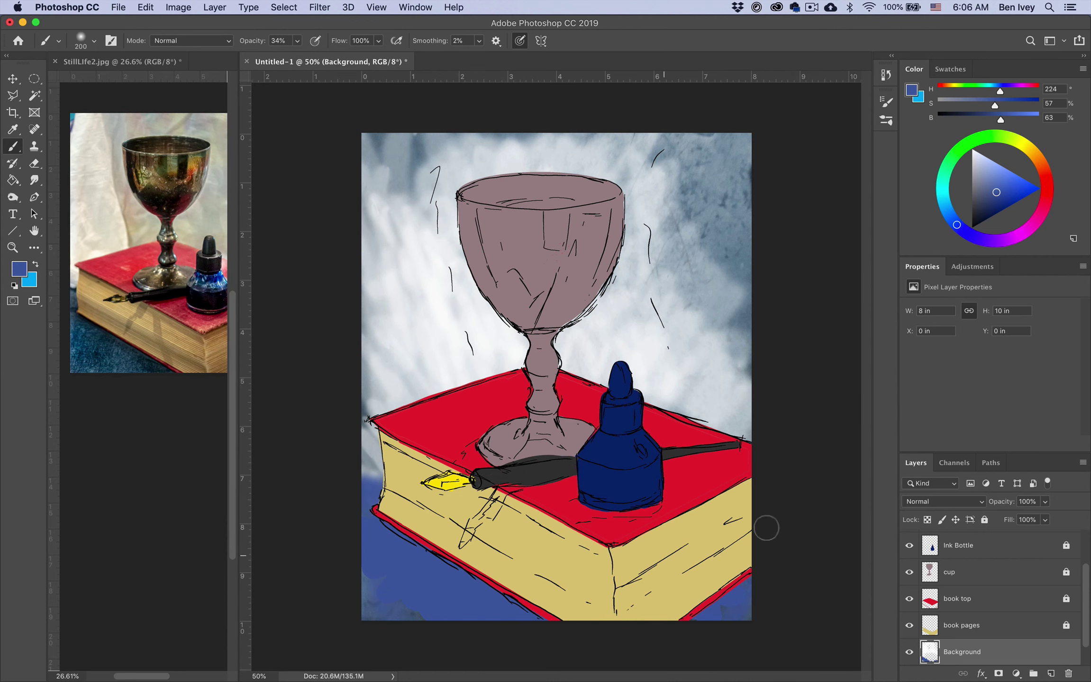
{"action": "left_click", "coordinate": [943, 501]}
{"action": "left_click", "coordinate": [944, 641]}
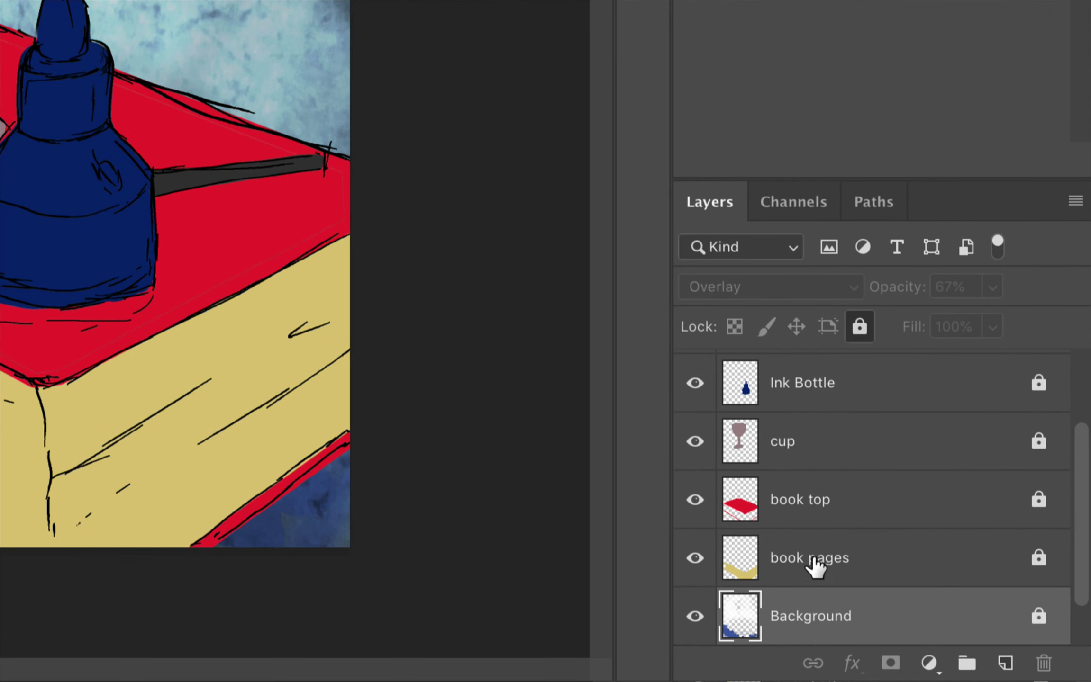
Step: Check the book, cup and Ink Bottle layers, then fully lock the pen layer
{"action": "left_click", "coordinate": [798, 571]}
{"action": "left_click", "coordinate": [802, 514]}
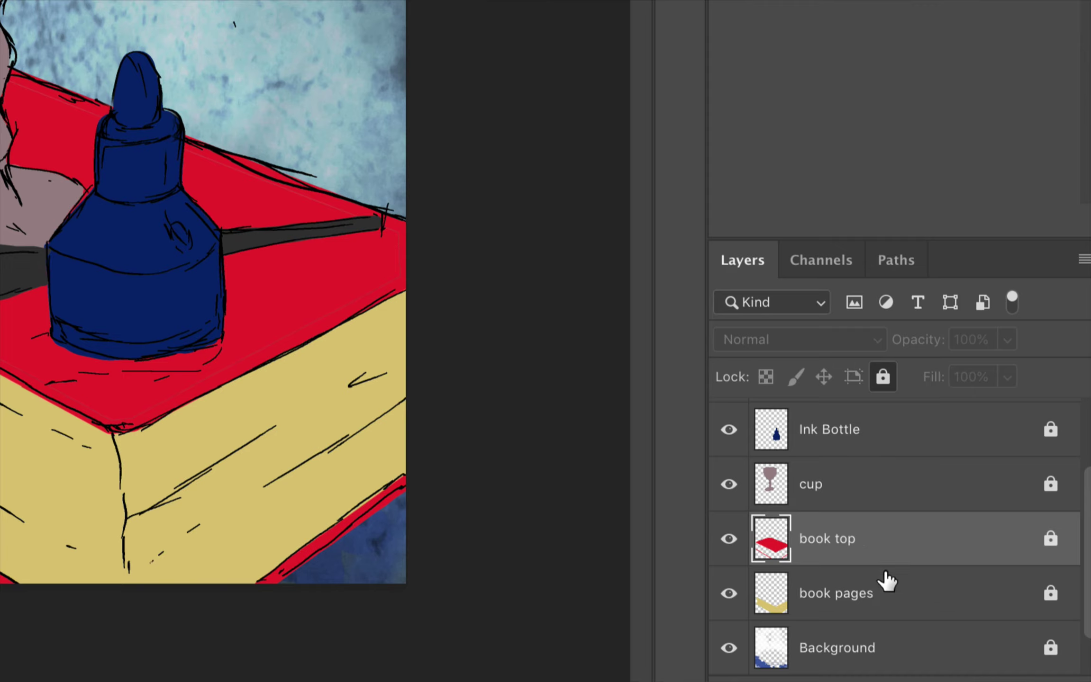
{"action": "left_click", "coordinate": [853, 490]}
{"action": "left_click", "coordinate": [861, 440]}
{"action": "scroll", "coordinate": [860, 445], "scroll_direction": "up", "scroll_amount": 3}
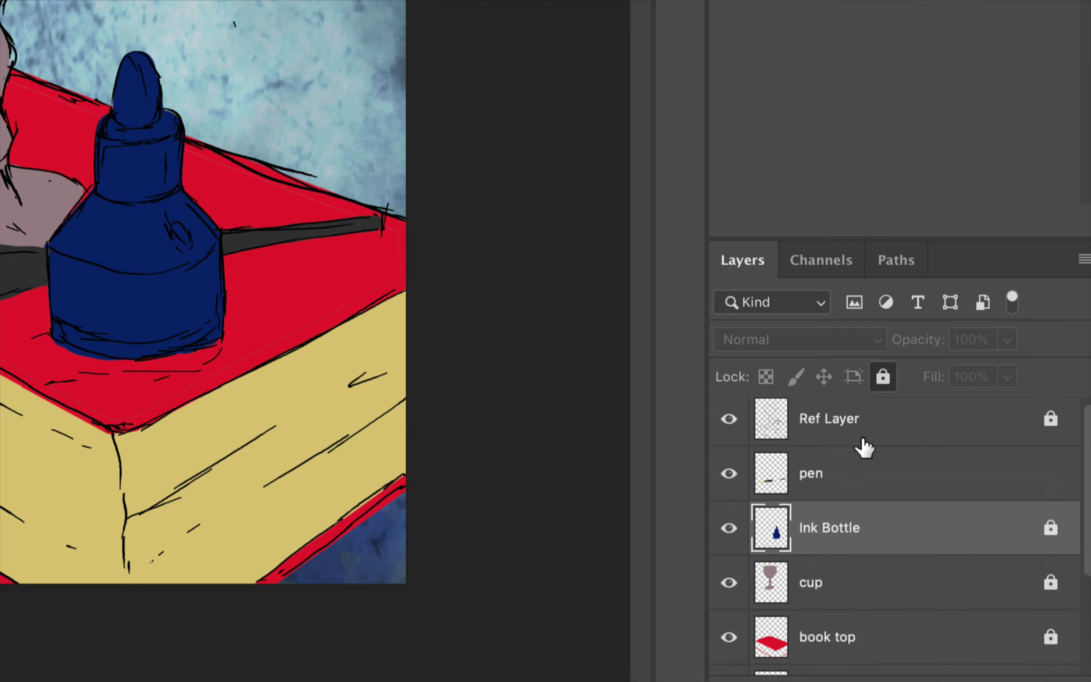
{"action": "left_click", "coordinate": [853, 481]}
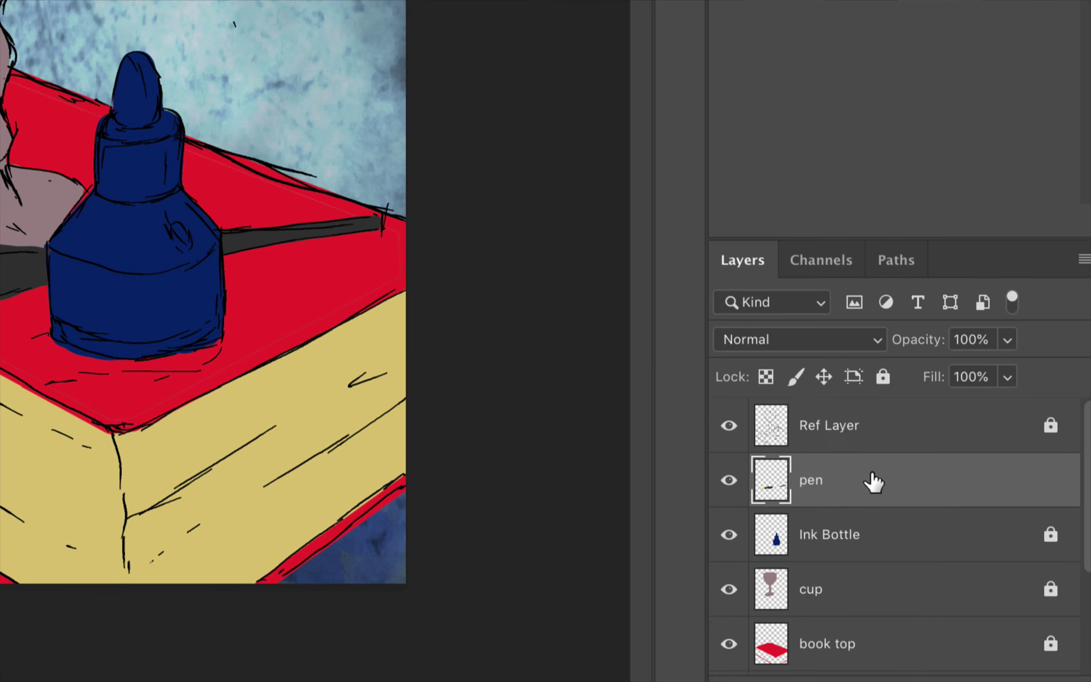
{"action": "left_click", "coordinate": [883, 377]}
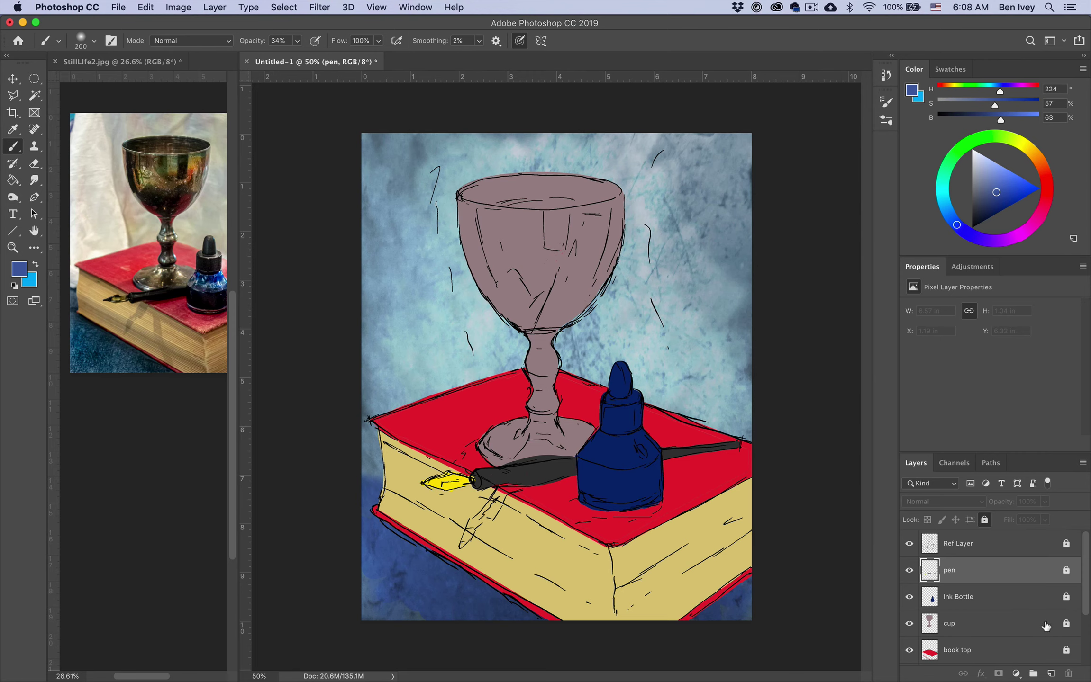
Step: Select the original Background layer, then the Overlay background layer
{"action": "scroll", "coordinate": [1046, 627], "scroll_direction": "down", "scroll_amount": 3}
{"action": "left_click", "coordinate": [999, 656]}
{"action": "left_click", "coordinate": [990, 626]}
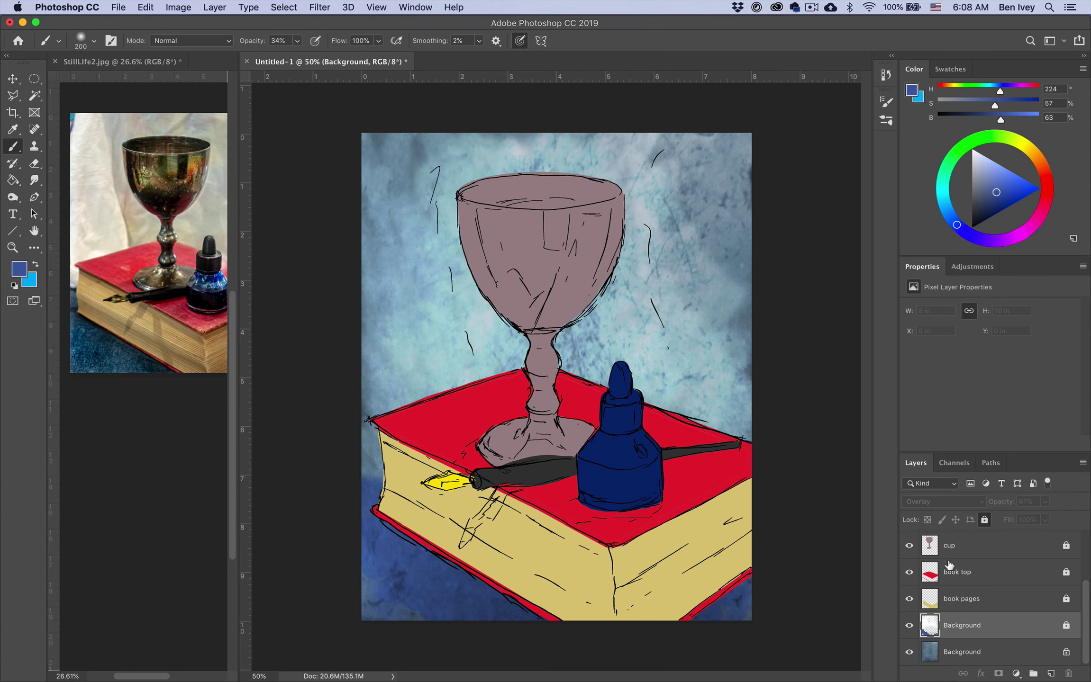
Step: Turn off the reference sketch layer so only flat colour shapes show
{"action": "scroll", "coordinate": [949, 563], "scroll_direction": "up", "scroll_amount": 3}
{"action": "left_click", "coordinate": [910, 544]}
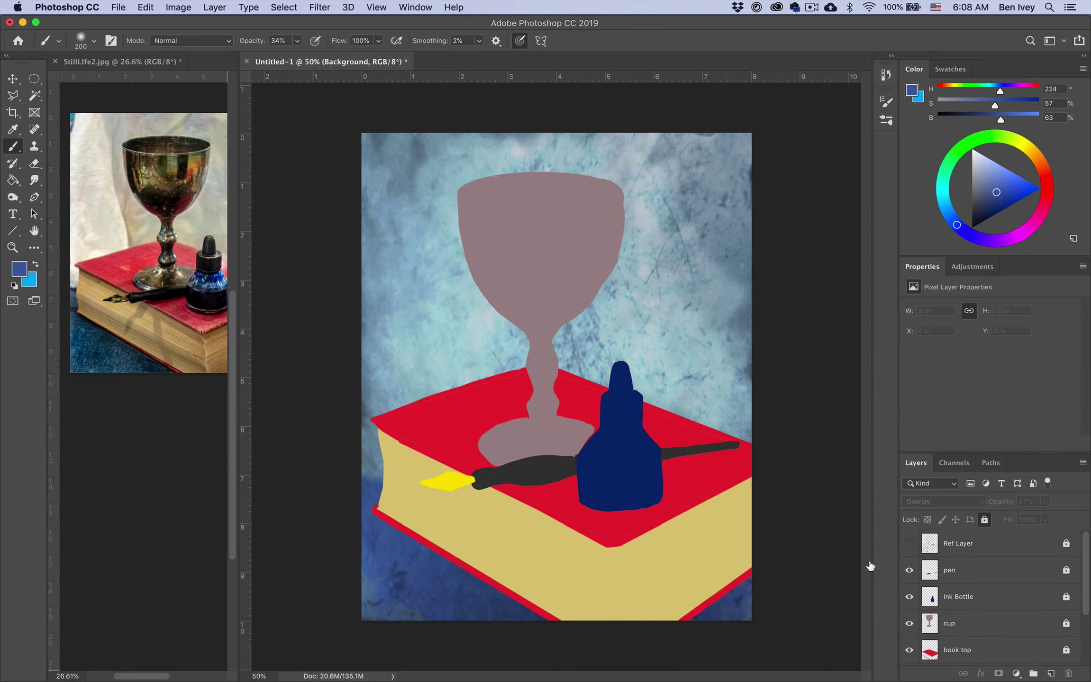
{"action": "scroll", "coordinate": [591, 462], "scroll_direction": "up", "scroll_amount": 6}
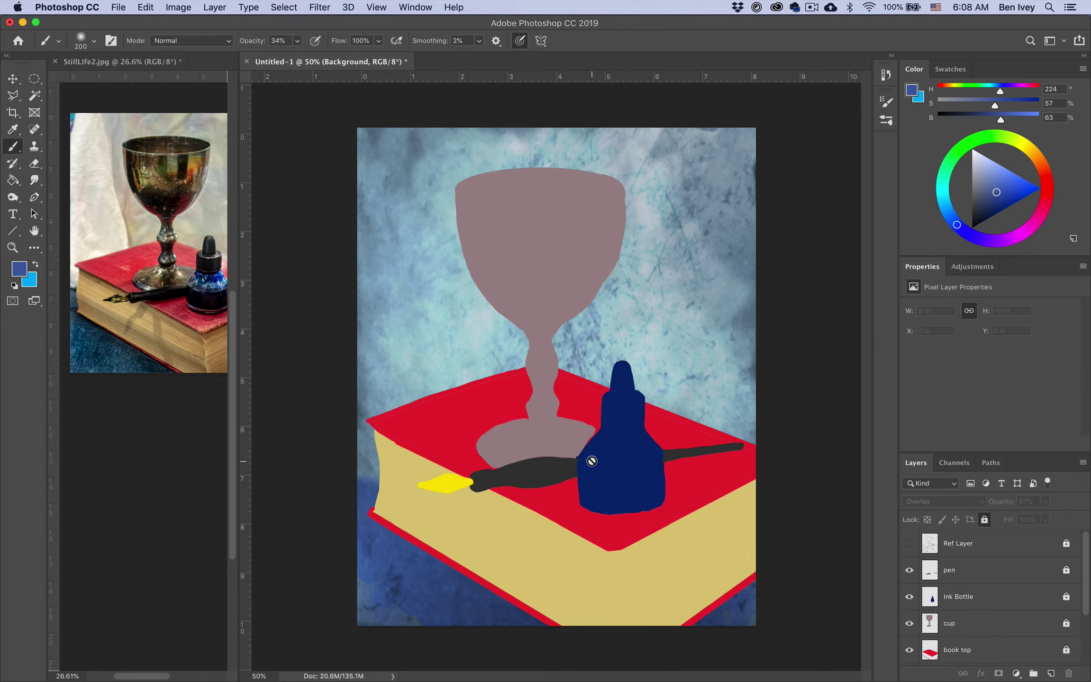
{"action": "scroll", "coordinate": [592, 457], "scroll_direction": "up", "scroll_amount": 3}
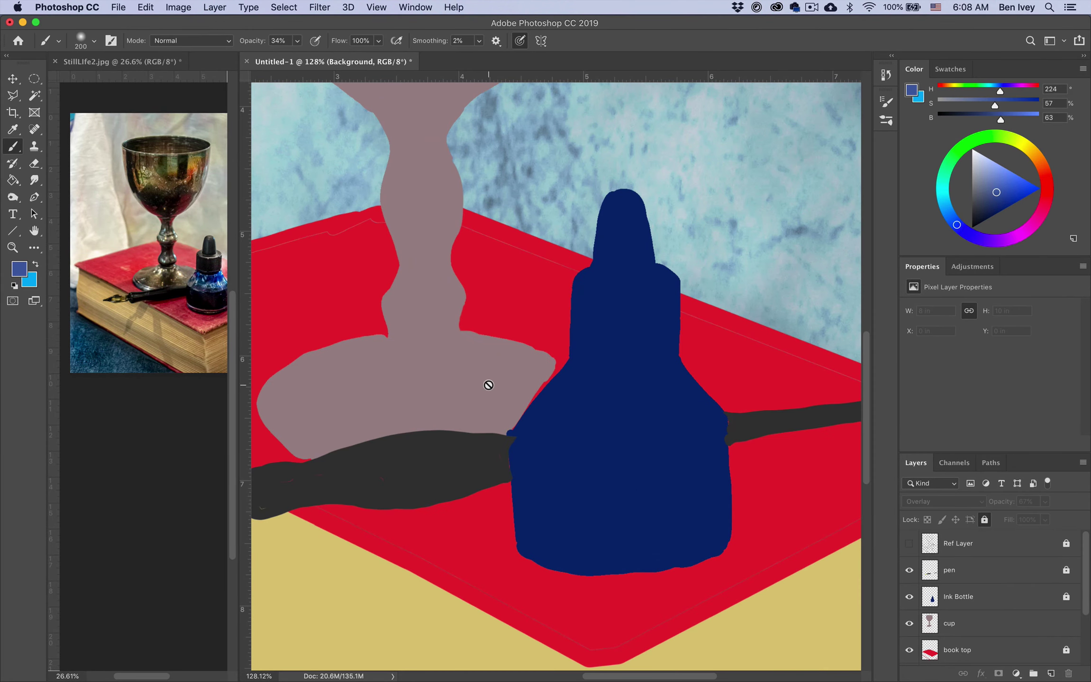
Step: Sample the goblet's mauve on the cup layer and set a size-90 Hard Round brush at 100% opacity
{"action": "left_click", "coordinate": [985, 630]}
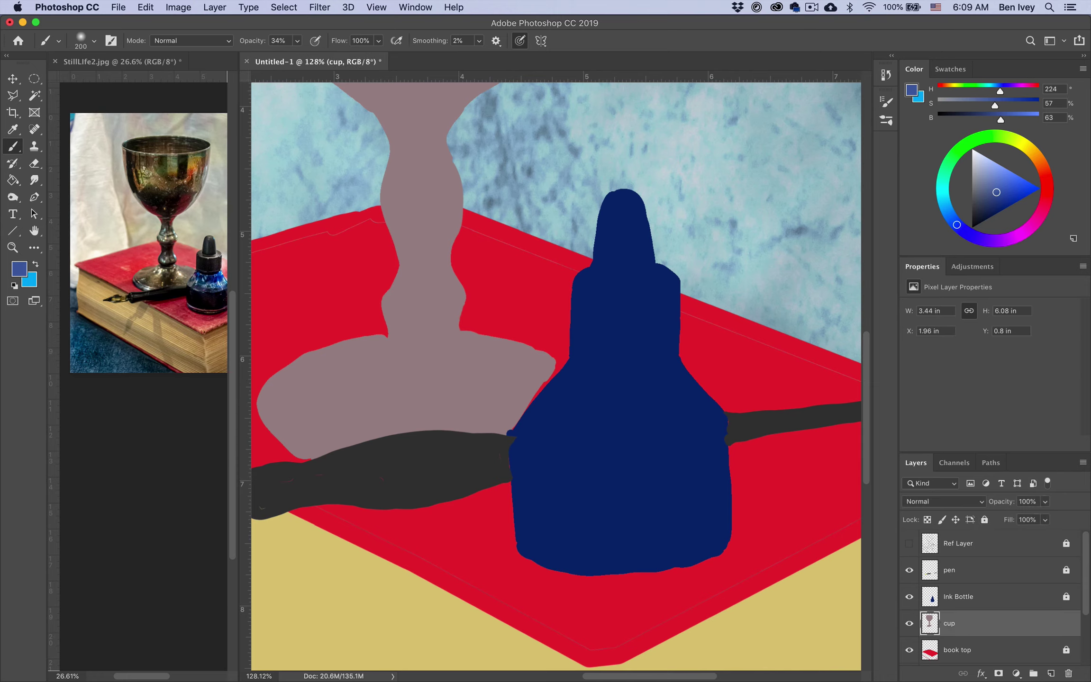
{"action": "left_click", "coordinate": [448, 360], "text": "alt"}
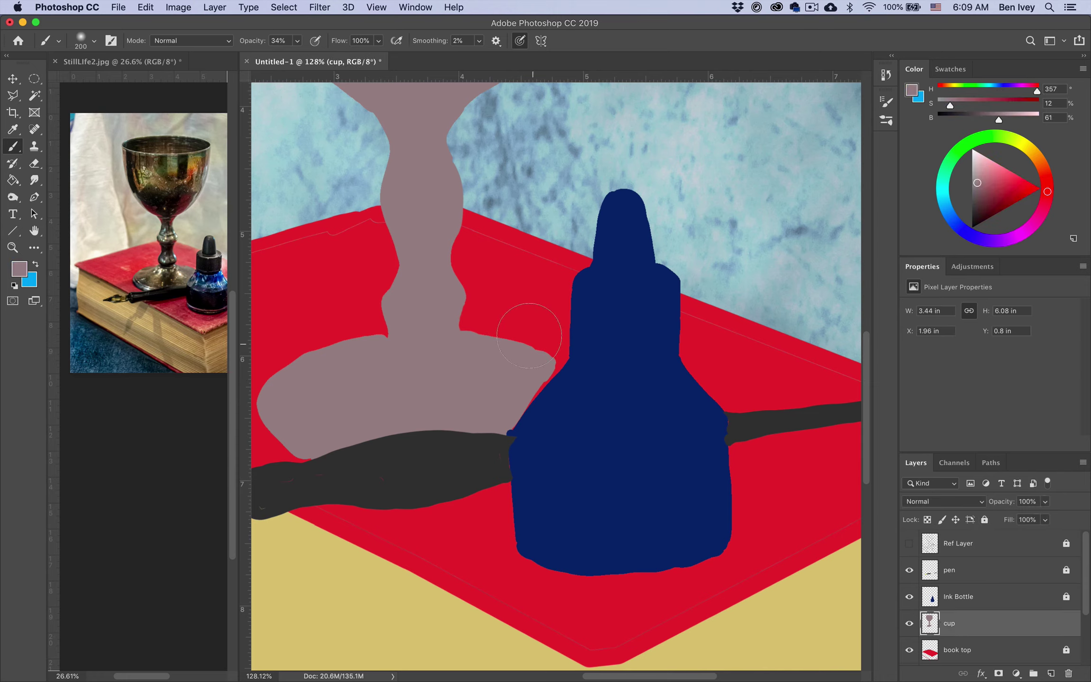
{"action": "key", "text": "bracketleft"}
{"action": "key", "text": "bracketleft"}
{"action": "key", "text": "bracketleft"}
{"action": "key", "text": "bracketleft"}
{"action": "key", "text": "bracketleft"}
{"action": "left_click_drag", "start_coordinate": [255, 45], "coordinate": [329, 40]}
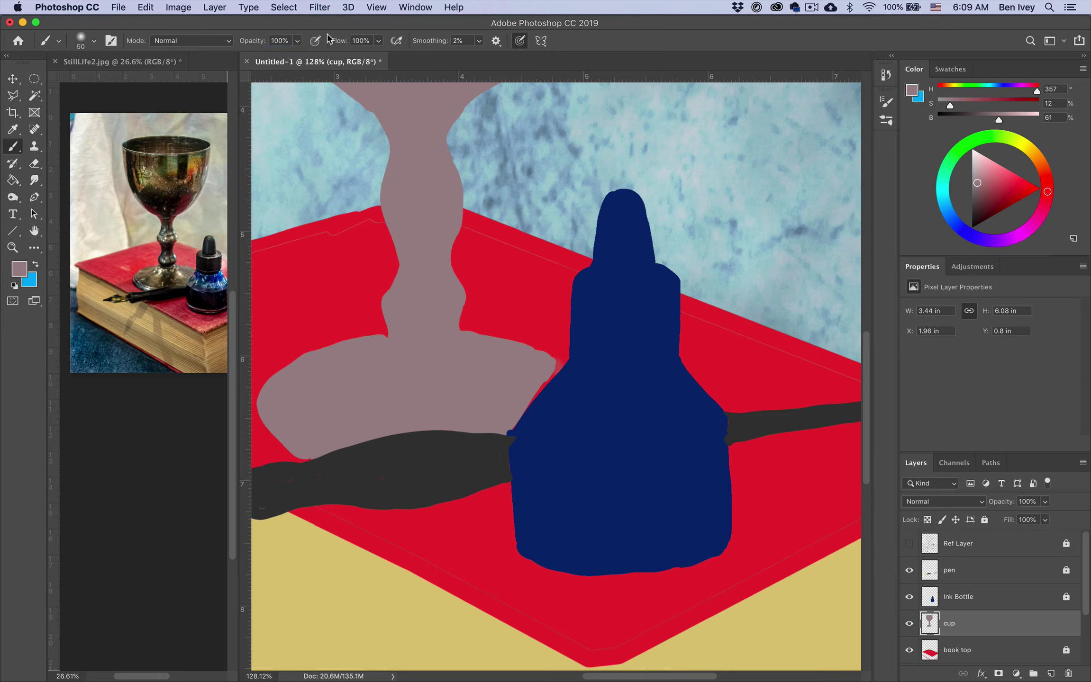
{"action": "left_click", "coordinate": [94, 41]}
{"action": "left_click", "coordinate": [96, 203]}
{"action": "key", "text": "Return"}
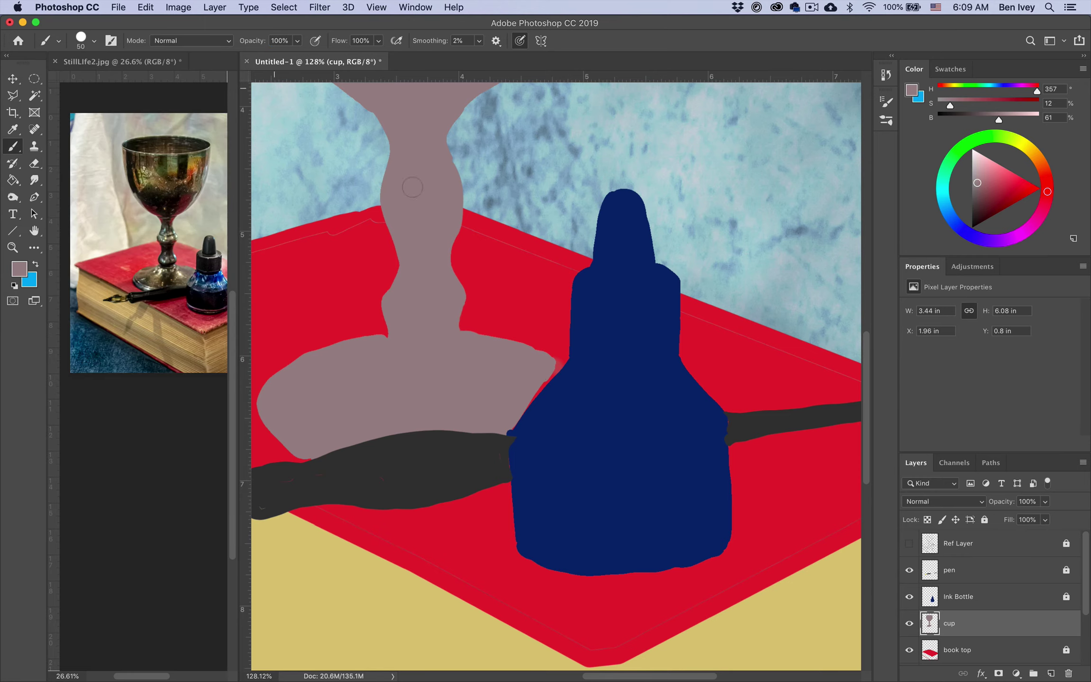